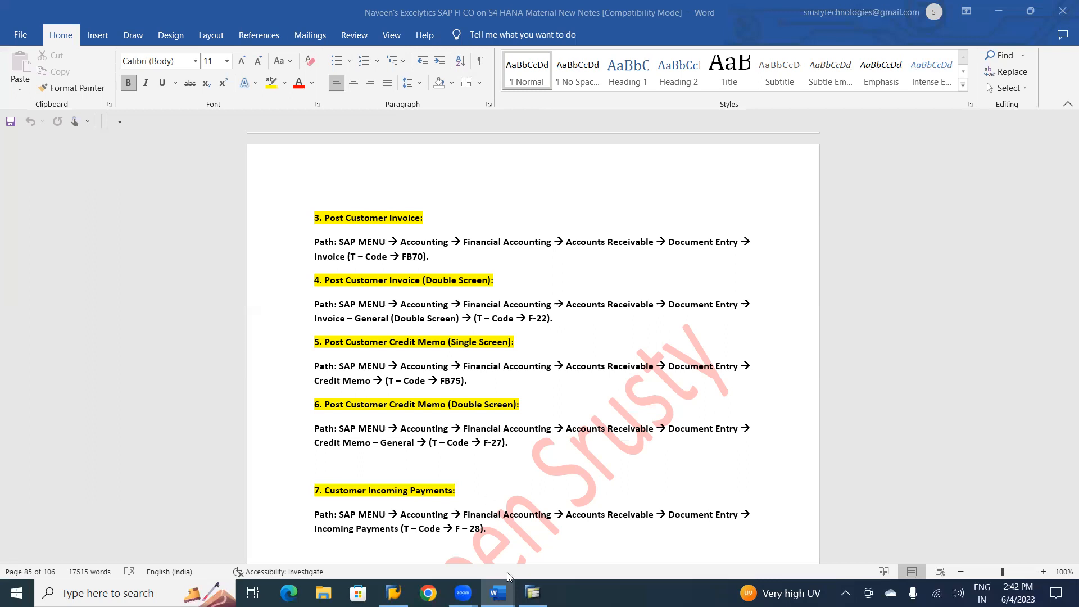
# - Switch to SAP and open transaction F-27 Credit Memo - General under Accounting, Financial Accounting, Accounts Receivable, Document Entry
pyautogui.click(533, 593)
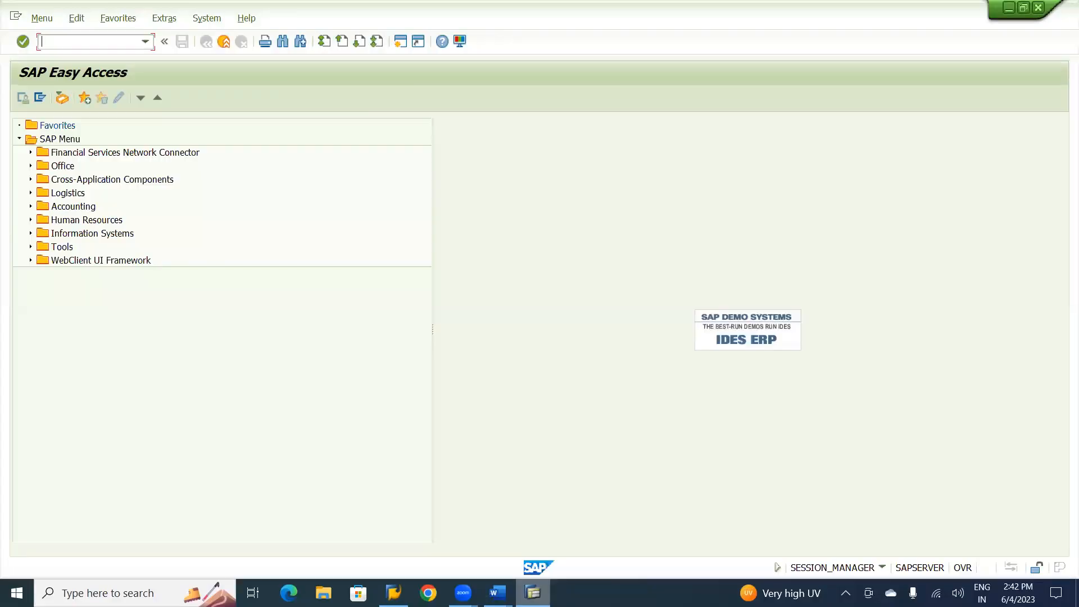
pyautogui.click(67, 144)
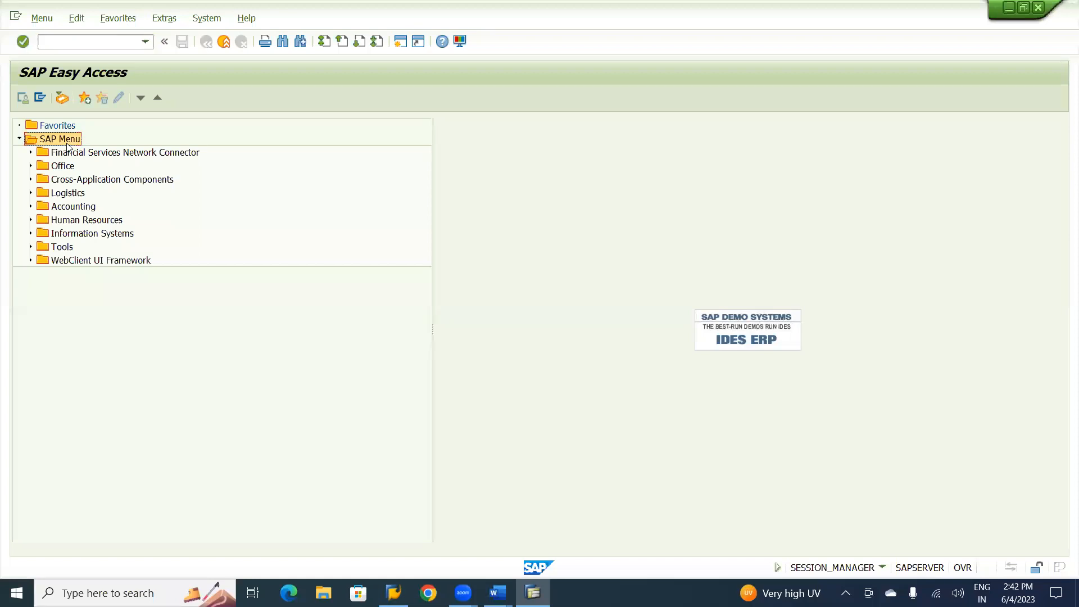
pyautogui.click(31, 208)
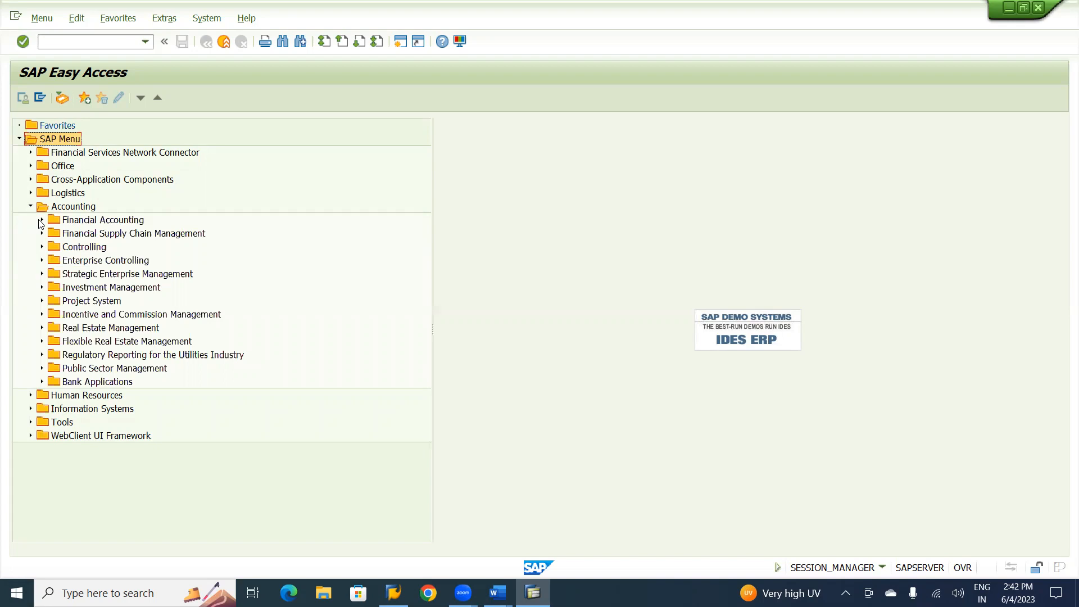
pyautogui.click(41, 221)
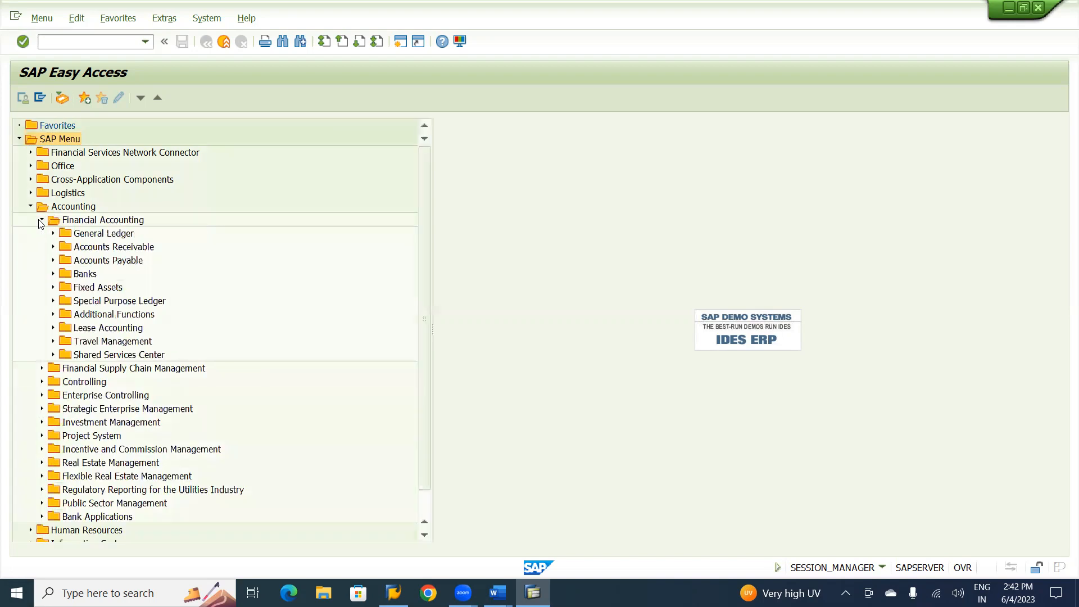
pyautogui.click(52, 249)
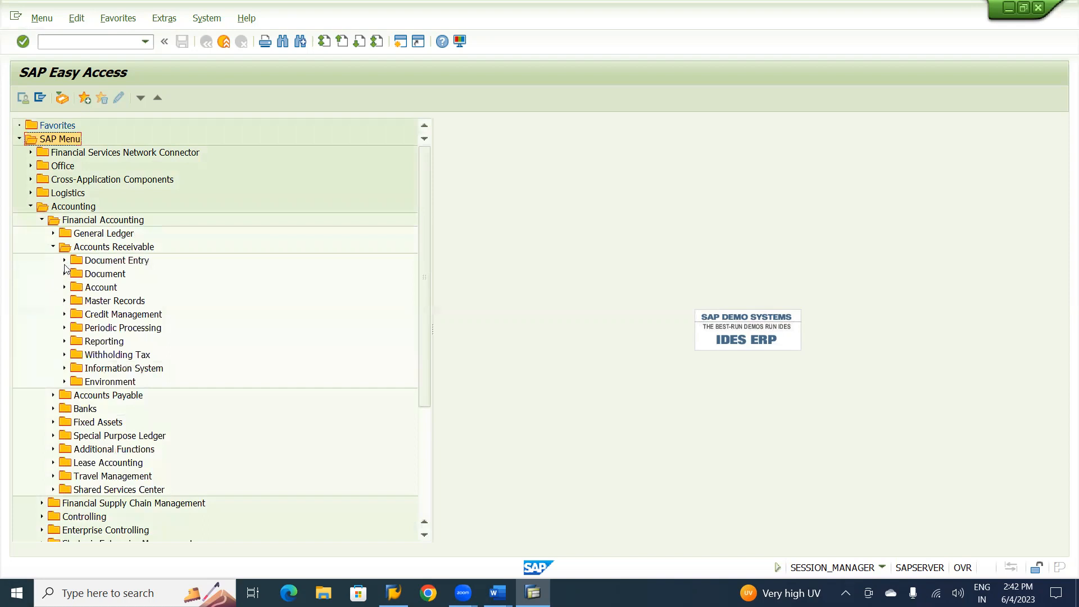
pyautogui.click(65, 262)
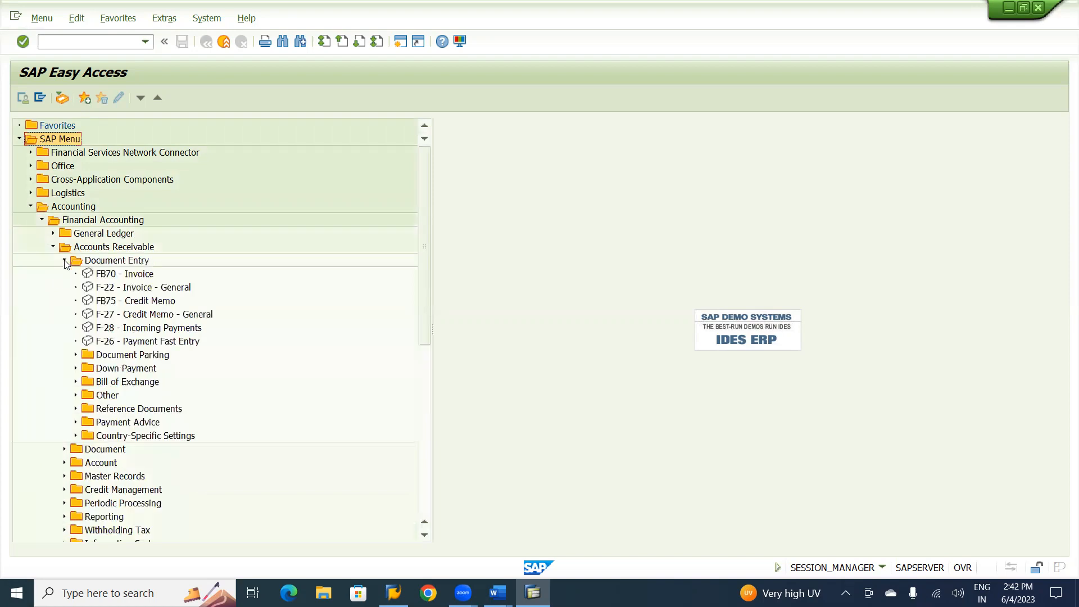
pyautogui.click(133, 317)
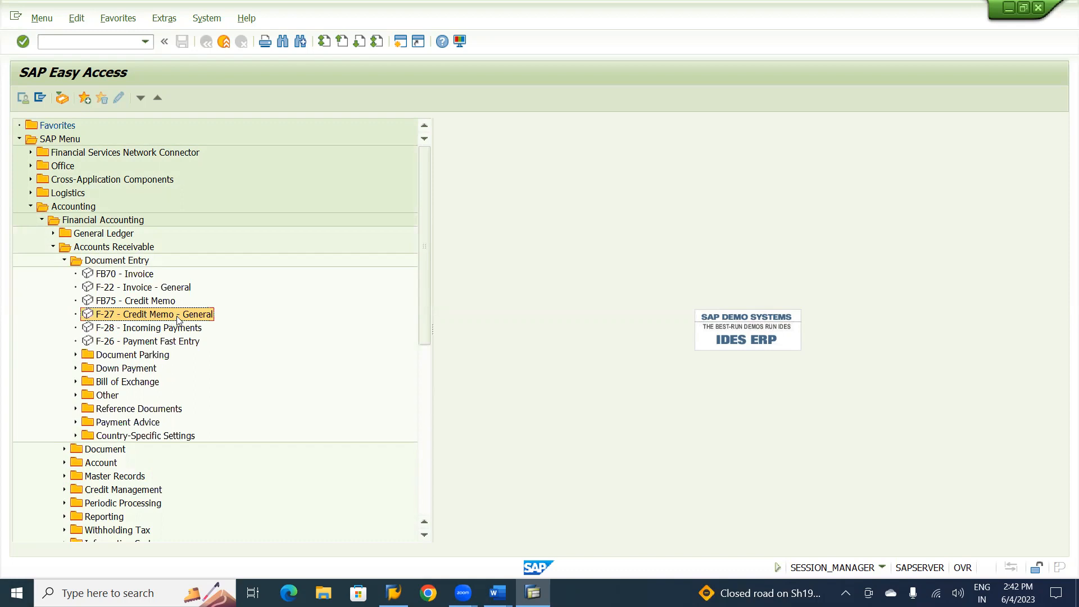
pyautogui.doubleClick(131, 316)
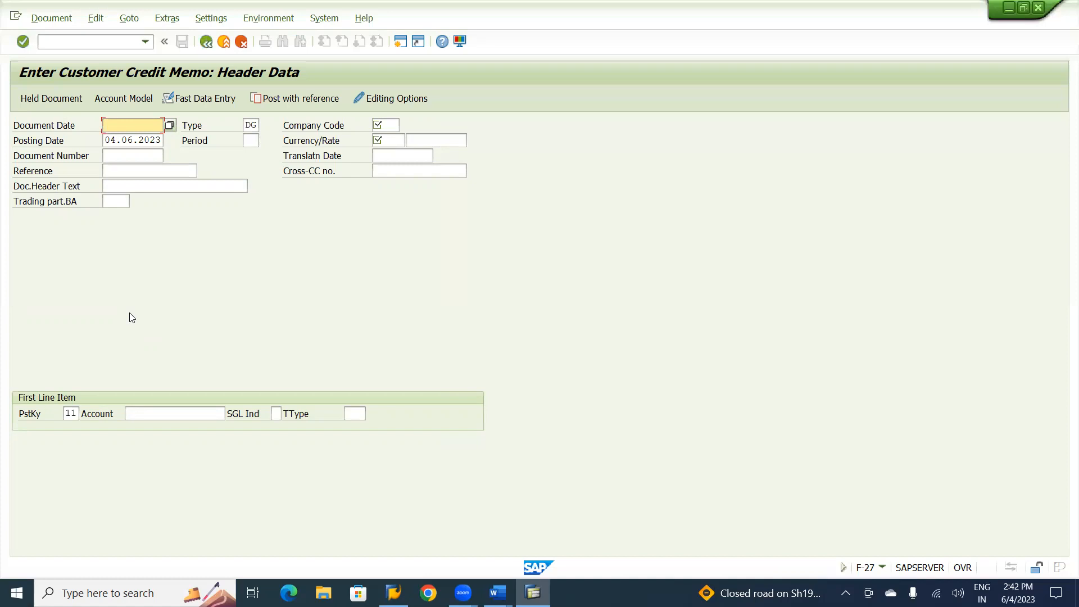
# - Set the credit memo's document date to 04.06.2023 and its reference to AR-04
pyautogui.press('F4')
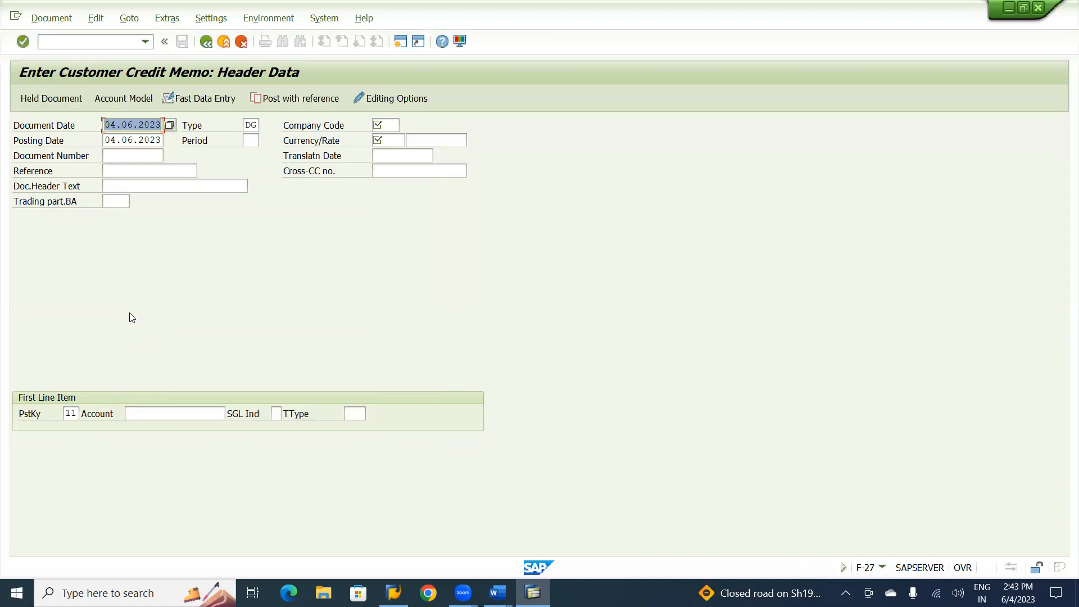
pyautogui.press('Tab')
pyautogui.press('Tab')
pyautogui.press('Tab')
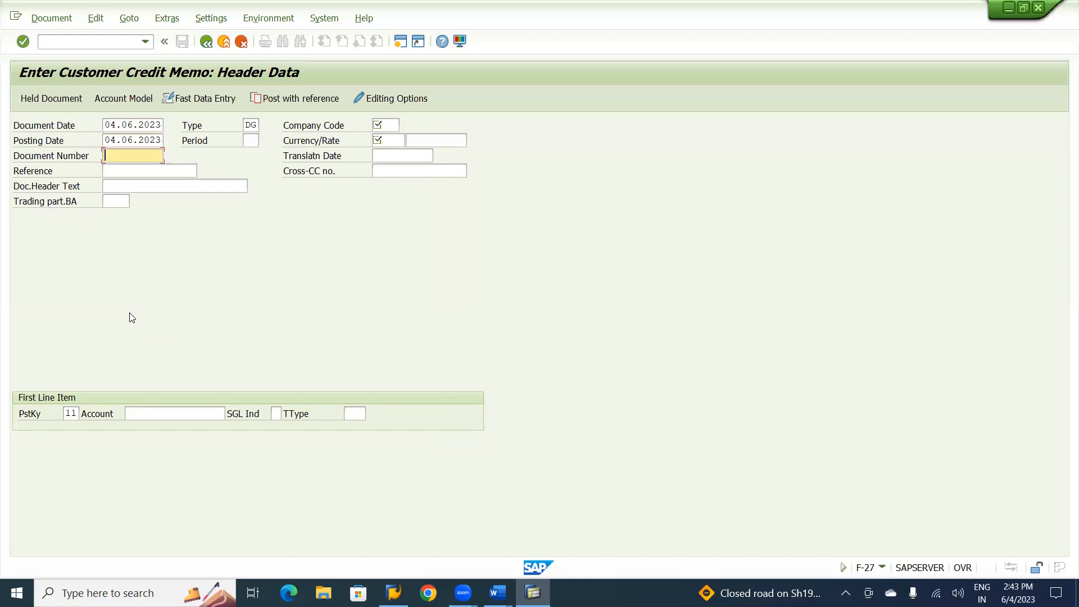
pyautogui.write('AR')
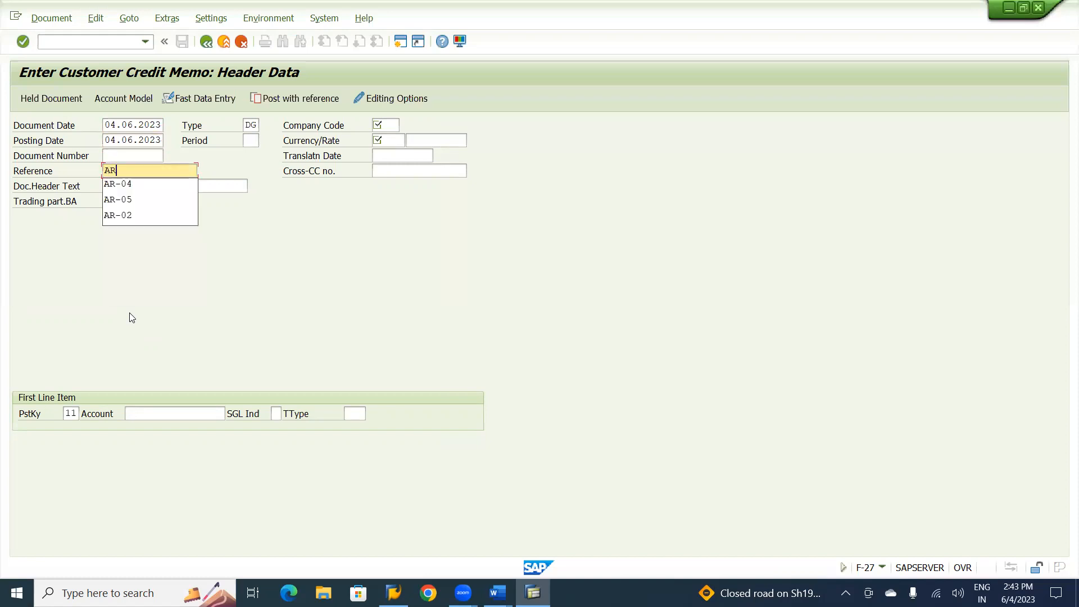
pyautogui.write('-04')
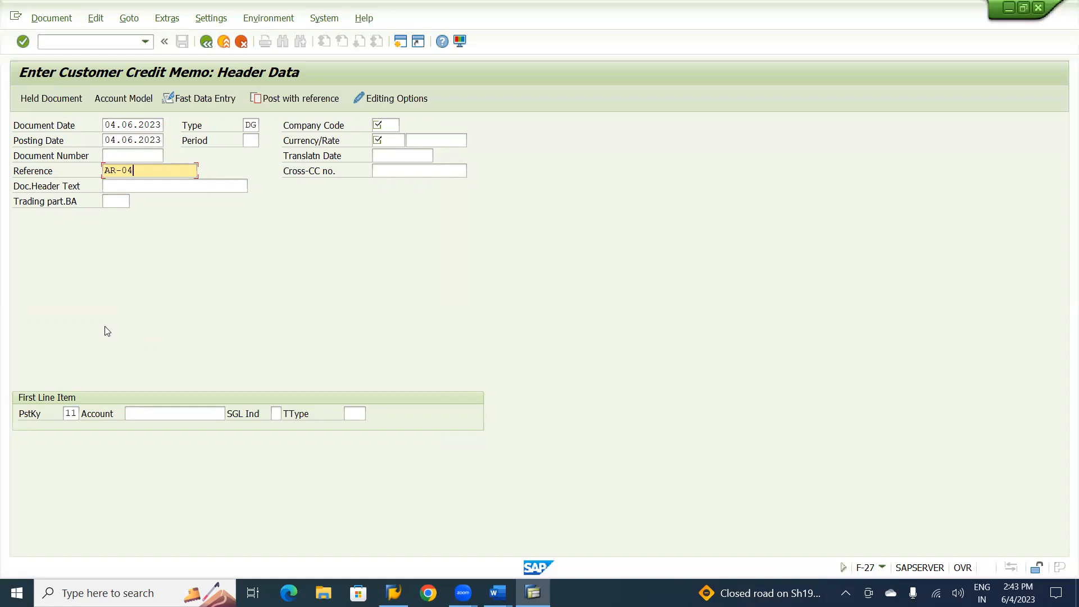
# - Enter "Customer Credit Memo" as the document header text
pyautogui.press('Tab')
pyautogui.write('Credit Moem')
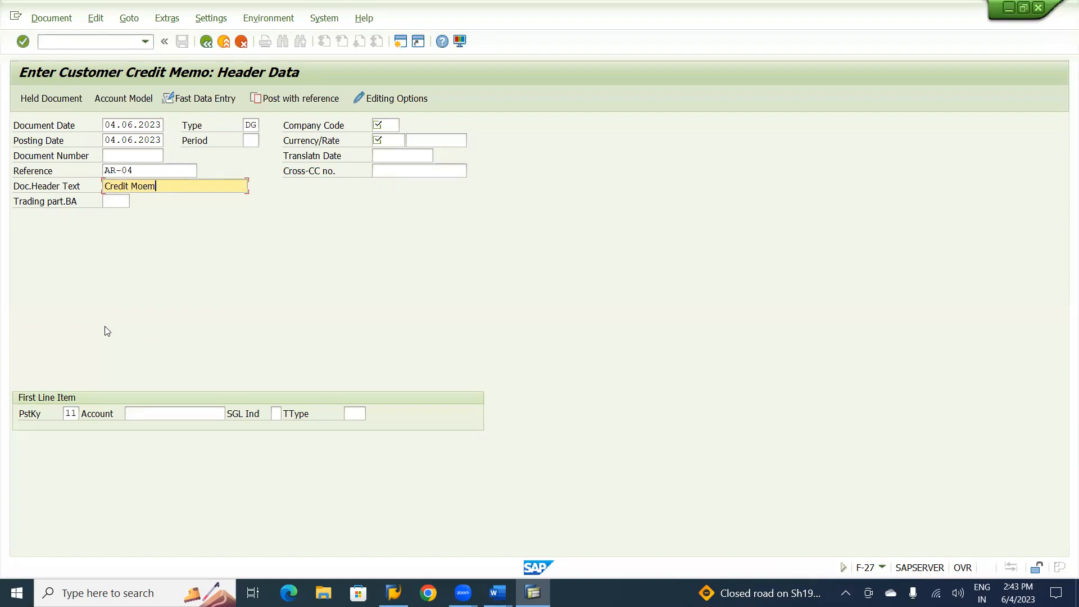
pyautogui.press('BackSpace')
pyautogui.press('BackSpace')
pyautogui.press('BackSpace')
pyautogui.write('emo')
pyautogui.press('Left')
pyautogui.press('Left')
pyautogui.press('Left')
pyautogui.press('Left')
pyautogui.press('Left')
pyautogui.press('Left')
pyautogui.write('Customer')
# - Fill in the customer's account number for the first line item with posting key 11
pyautogui.click(146, 413)
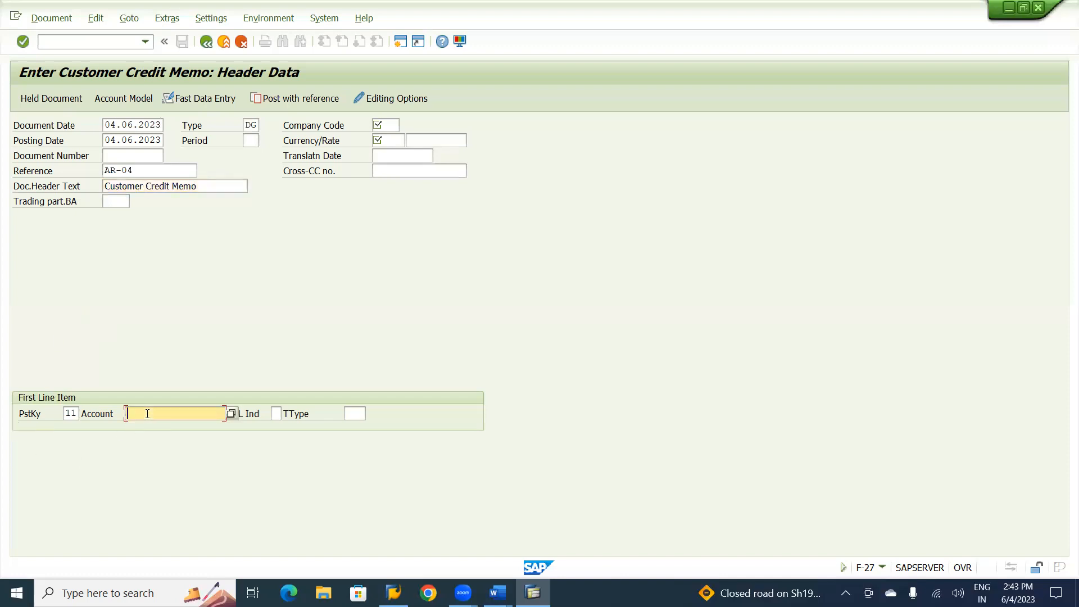
pyautogui.click(156, 414)
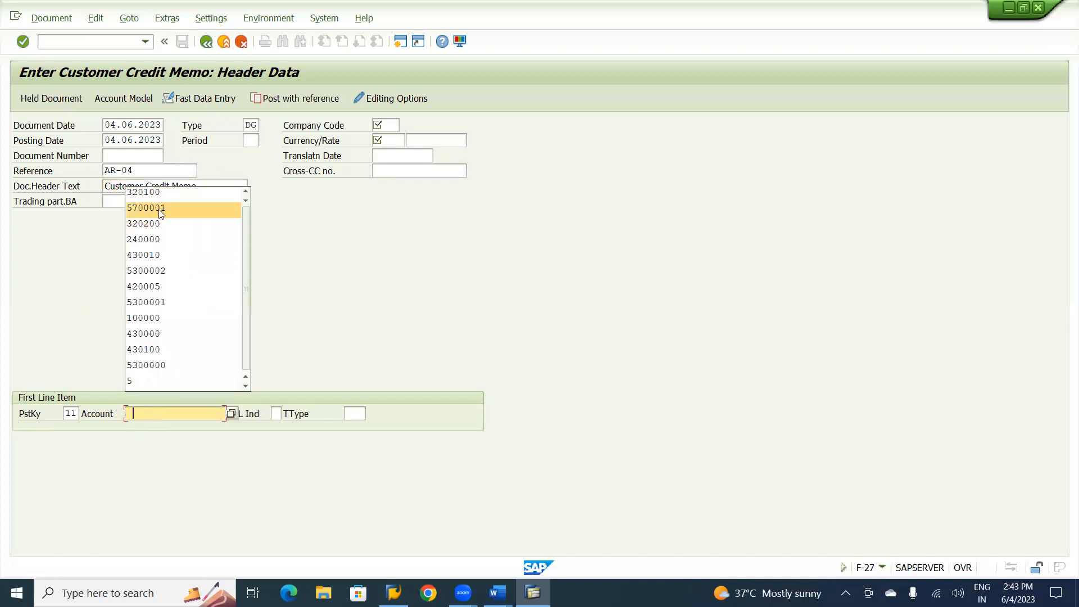
pyautogui.click(162, 209)
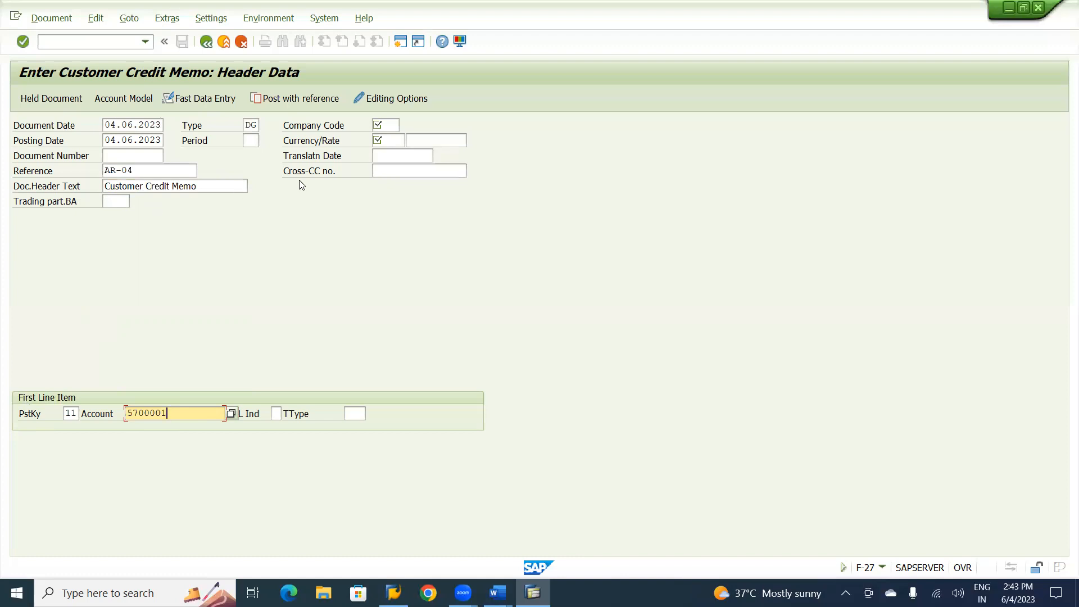
# - Set the company code to UT01 and the currency to INR, and proceed to the customer item
pyautogui.click(388, 120)
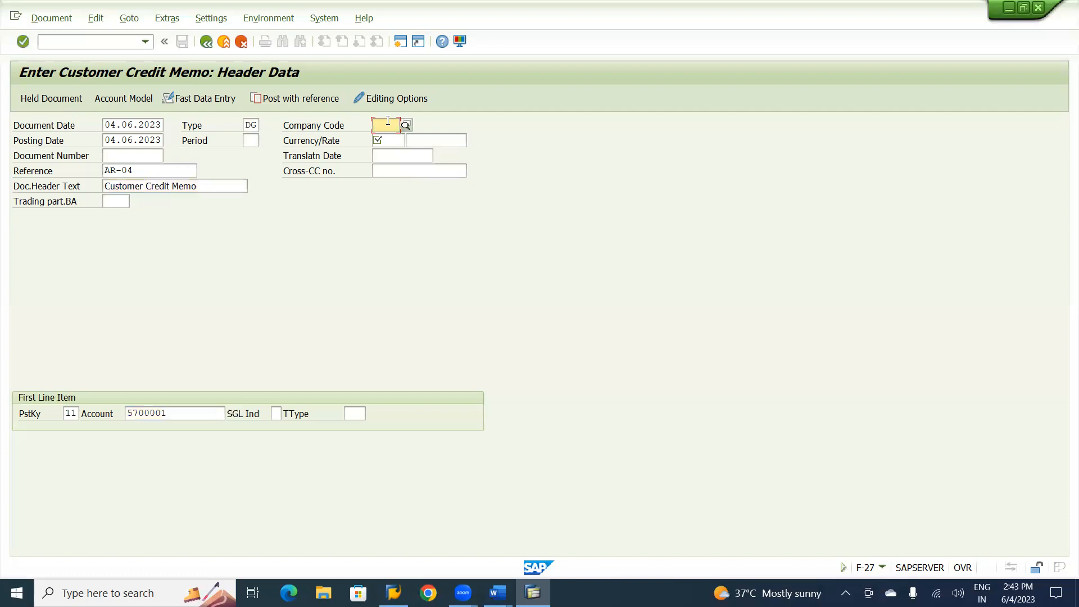
pyautogui.write('ut01')
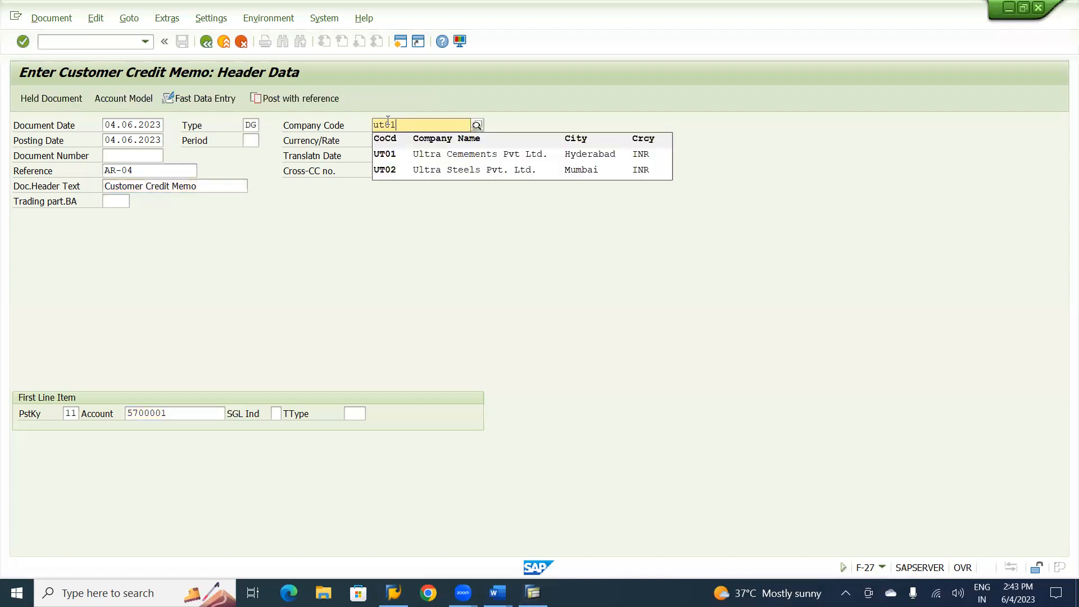
pyautogui.click(399, 155)
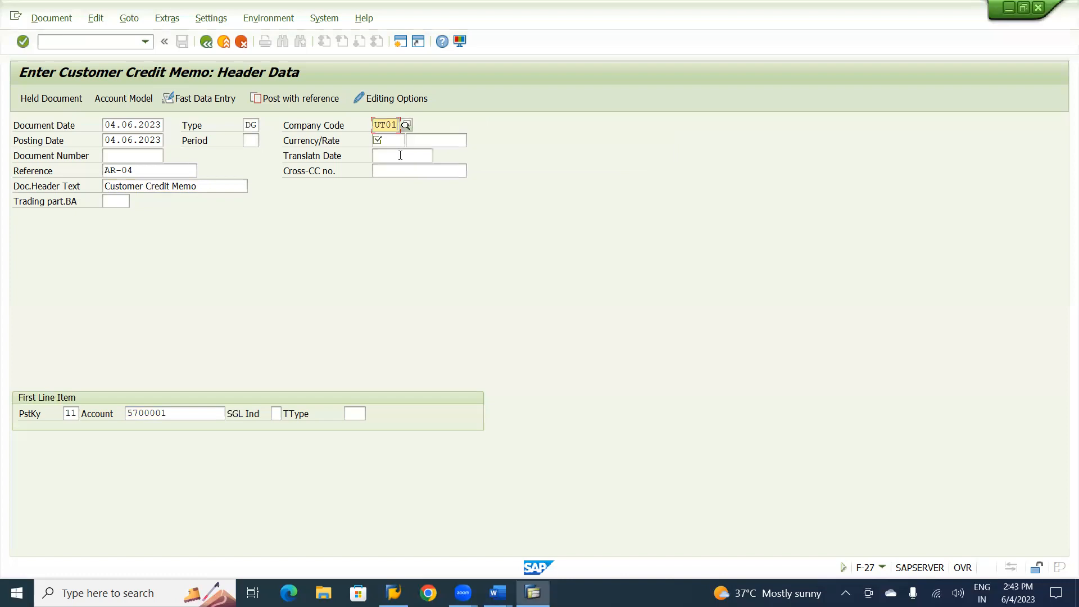
pyautogui.click(392, 135)
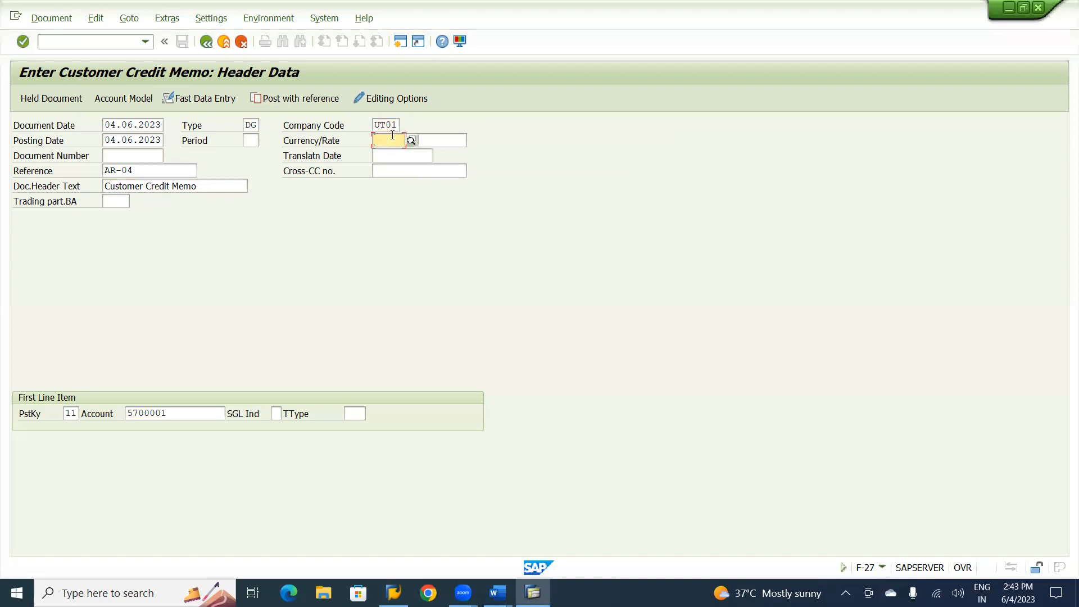
pyautogui.write('inr')
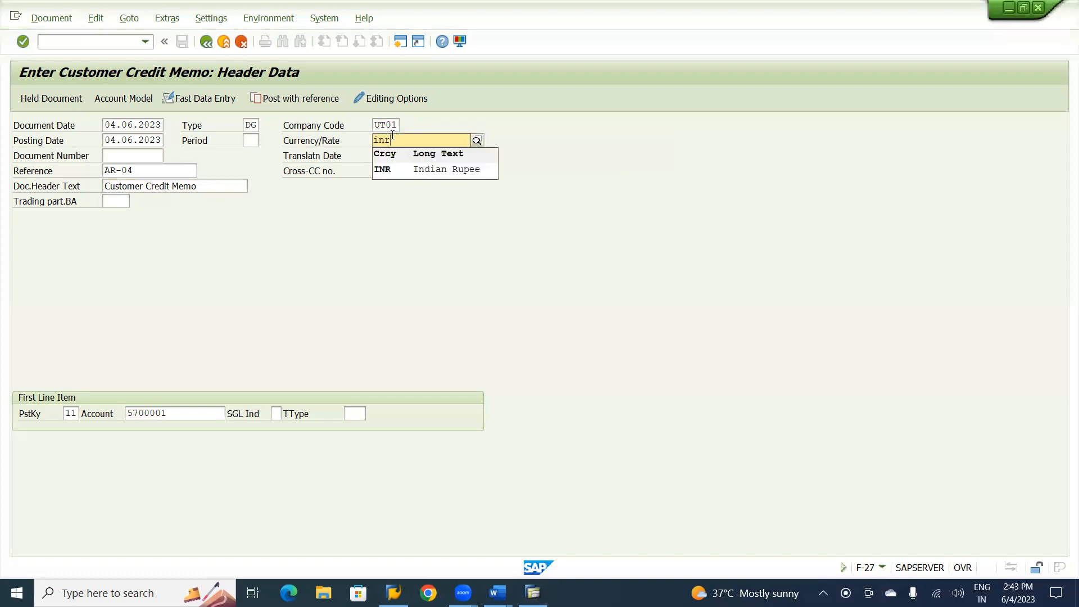
pyautogui.click(398, 170)
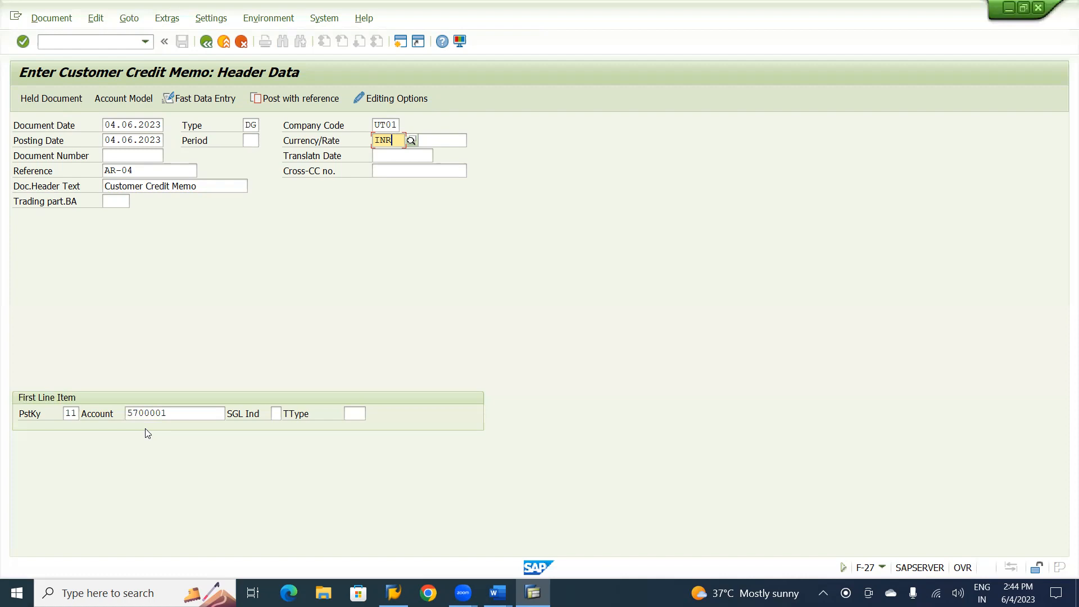
pyautogui.press('Return')
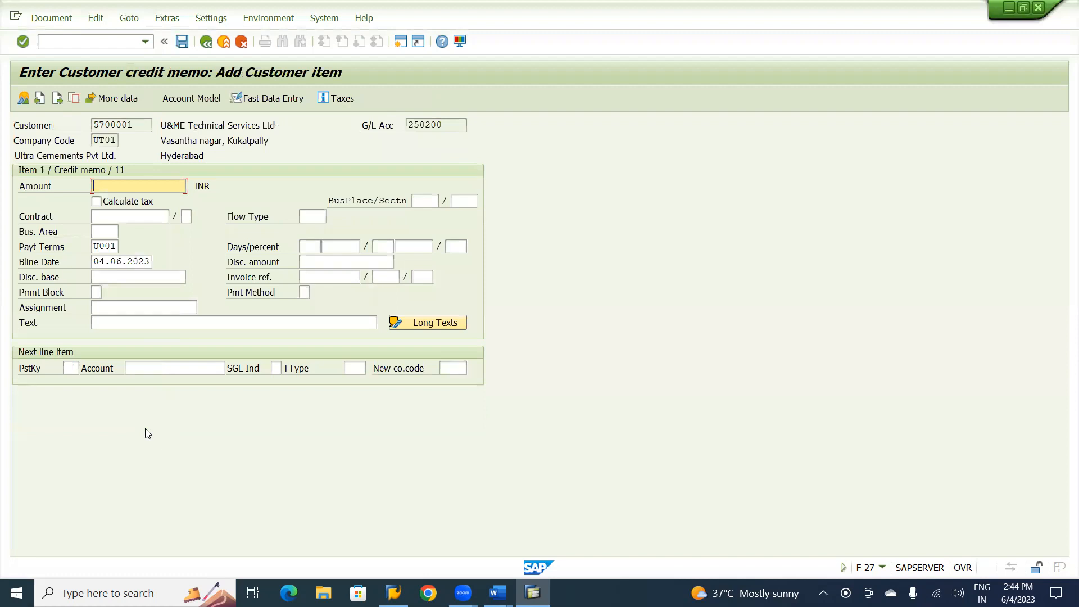
# - Enter an amount of 4000 and the text "Customer Credit Memo" for the customer item
pyautogui.write('4000')
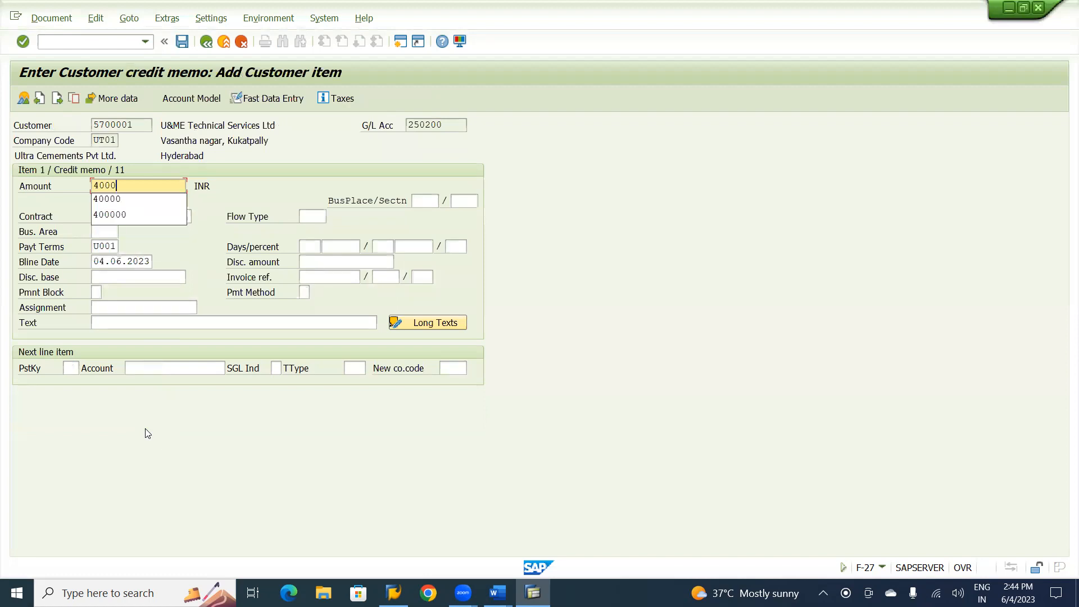
pyautogui.click(272, 192)
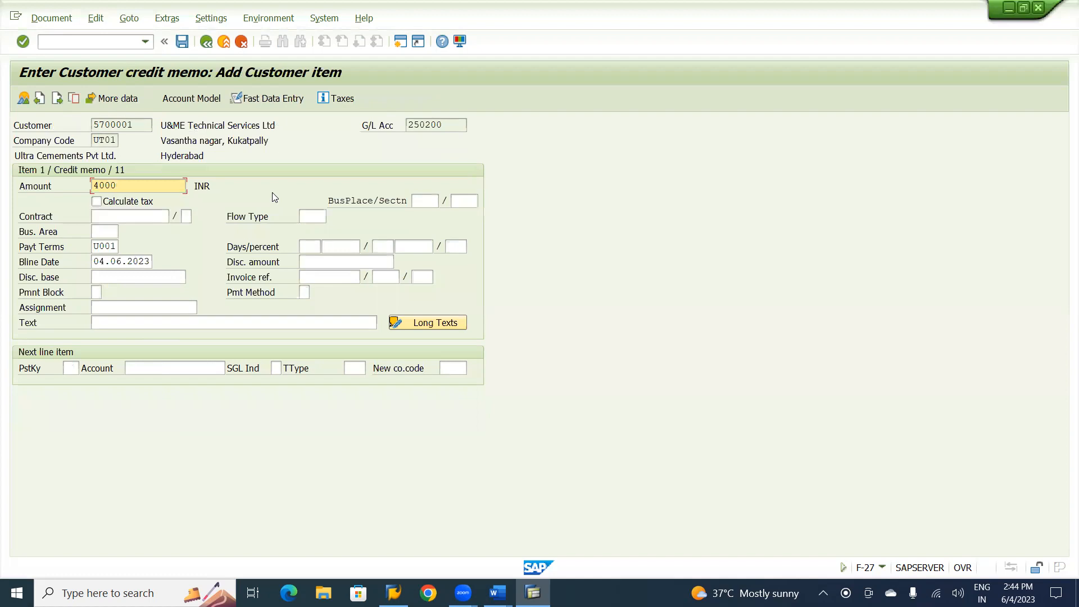
pyautogui.click(157, 325)
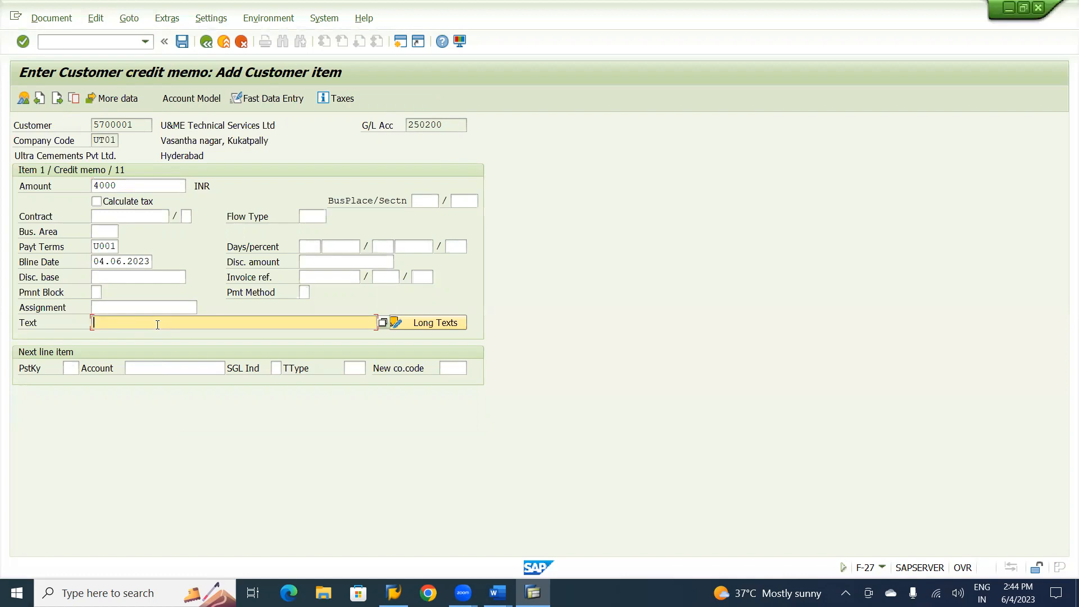
pyautogui.write('cu')
pyautogui.press('BackSpace')
pyautogui.press('BackSpace')
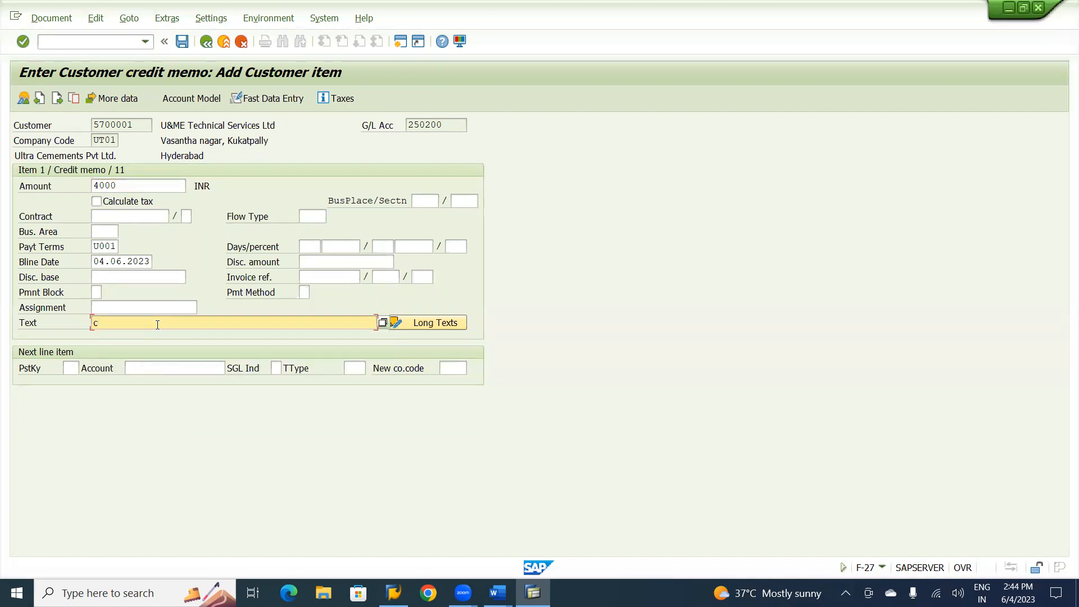
pyautogui.write('Cusotm')
pyautogui.press('BackSpace')
pyautogui.press('BackSpace')
pyautogui.press('BackSpace')
pyautogui.write('tomer Credit Memo')
# - Add a next line item with posting key 40 and the Consultancy Charges G/L account, and proceed to it
pyautogui.click(70, 368)
pyautogui.write('40')
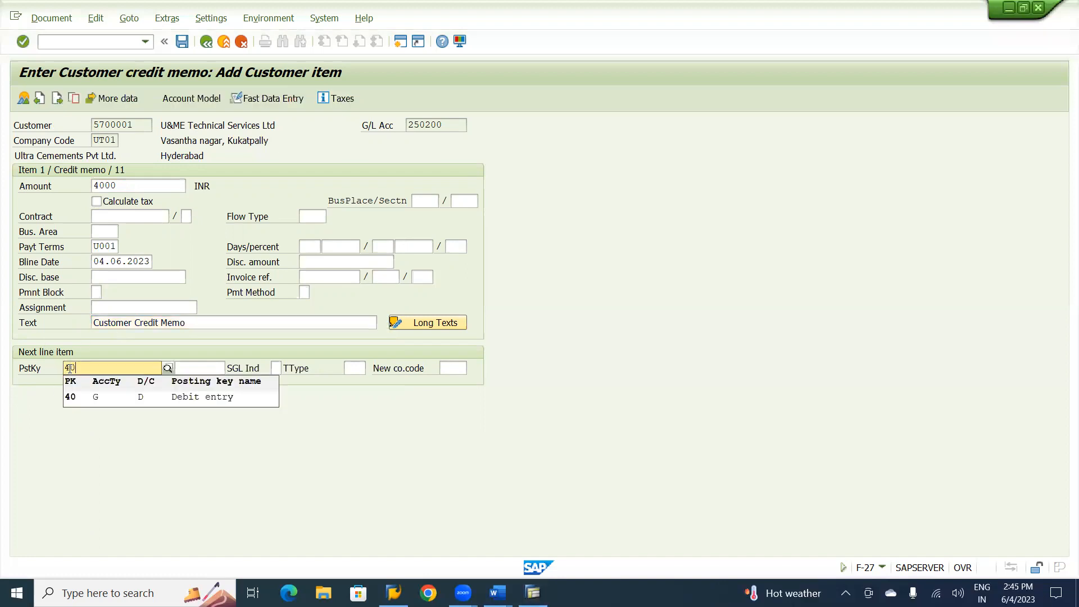
pyautogui.click(75, 397)
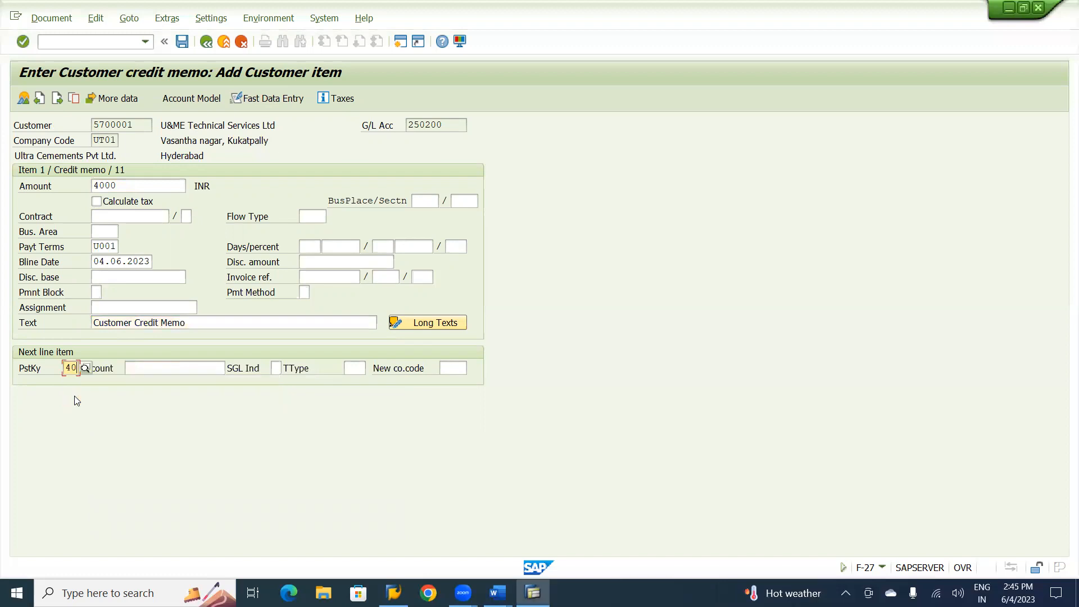
pyautogui.click(156, 369)
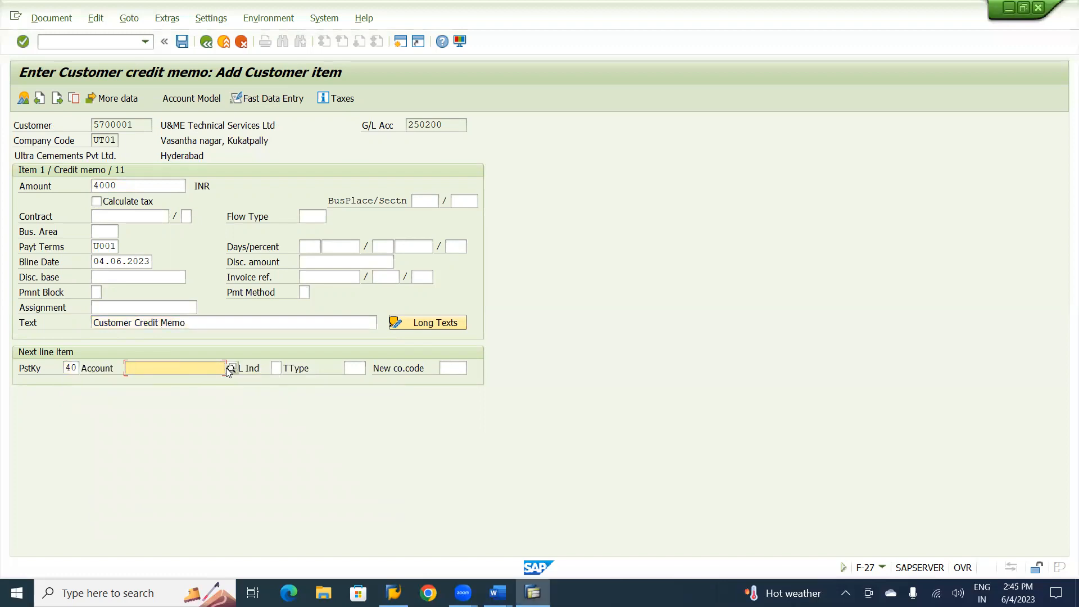
pyautogui.write('320')
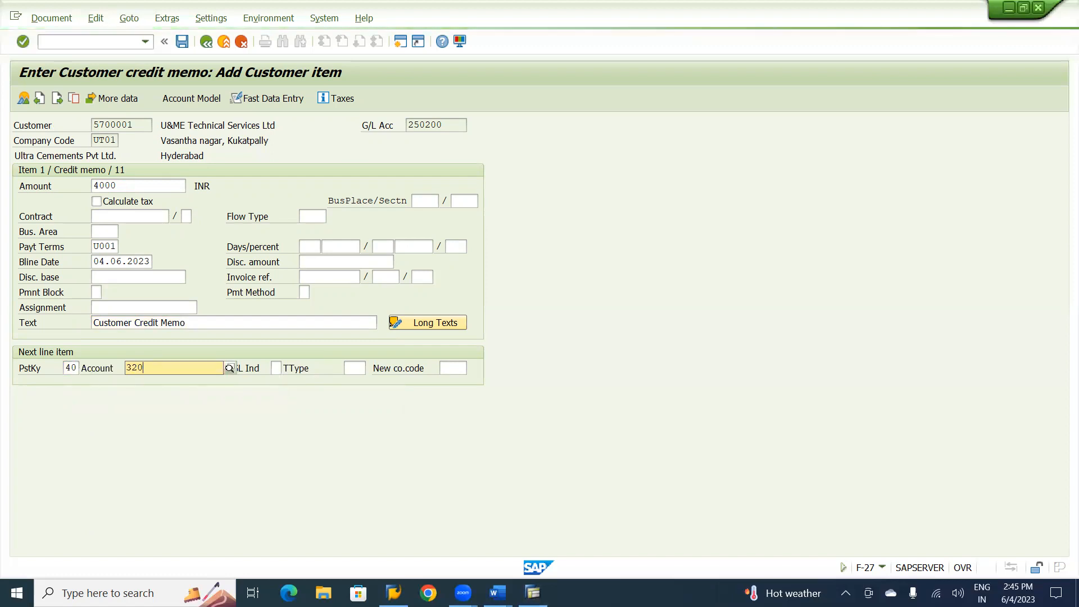
pyautogui.write('100')
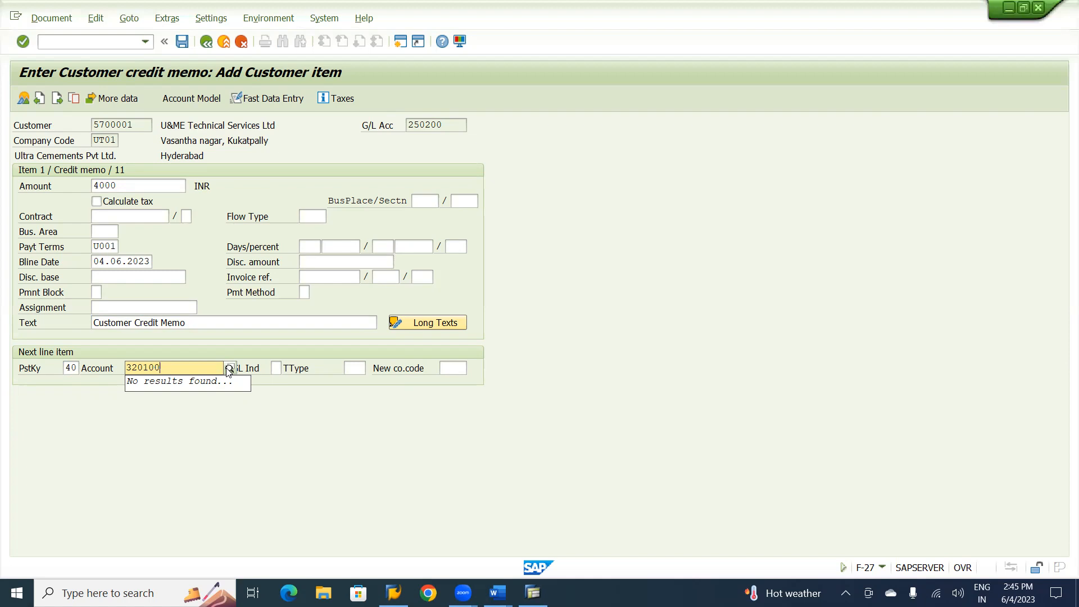
pyautogui.click(572, 392)
pyautogui.press('Return')
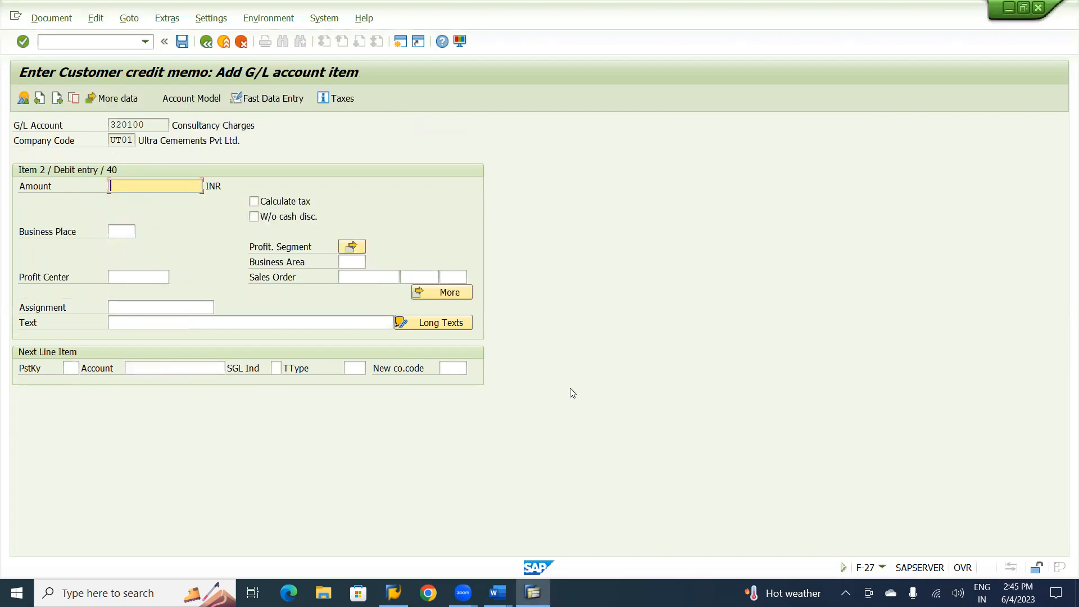
# - Fill the G/L item's amount with * and its text with + to copy the customer item's values
pyautogui.write('*')
pyautogui.click(311, 325)
pyautogui.write('+')
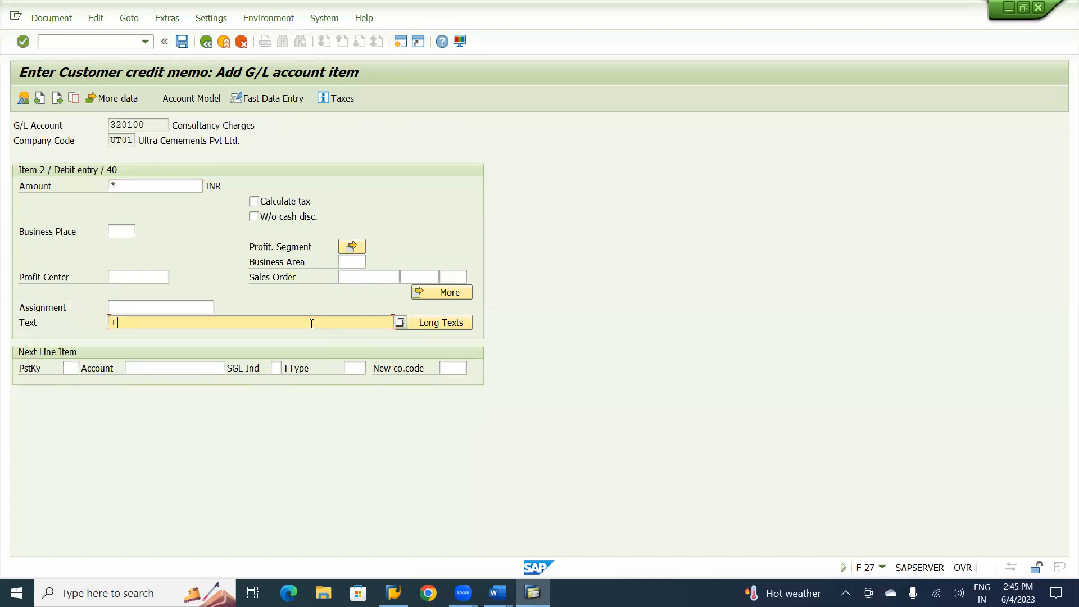
pyautogui.press('Return')
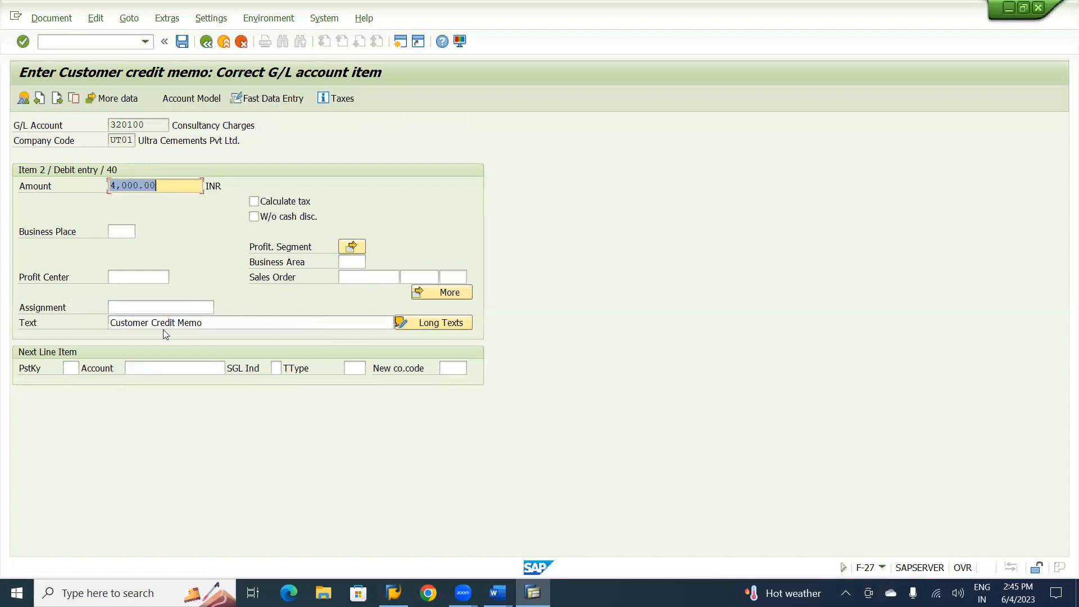
# - Assign profit center u1000 to the Consultancy Charges item and enable tax calculation
pyautogui.click(121, 277)
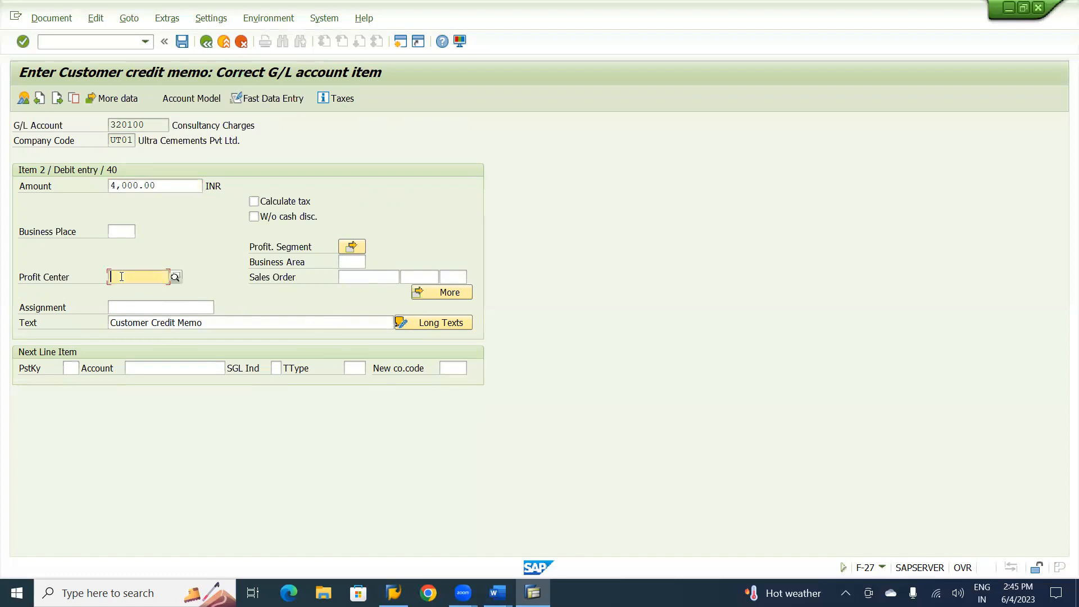
pyautogui.write('u1')
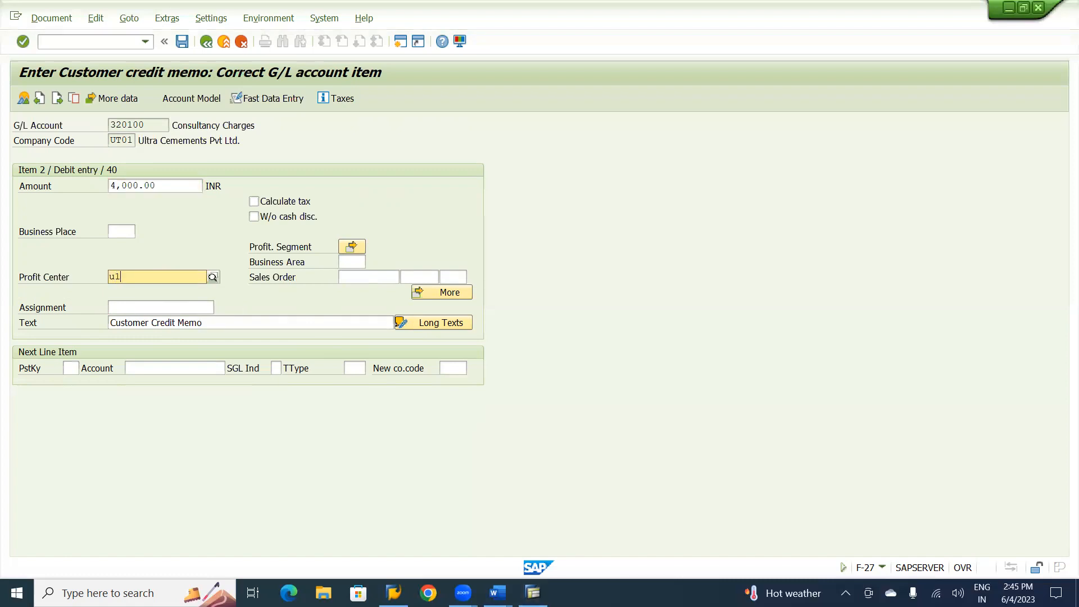
pyautogui.write('000')
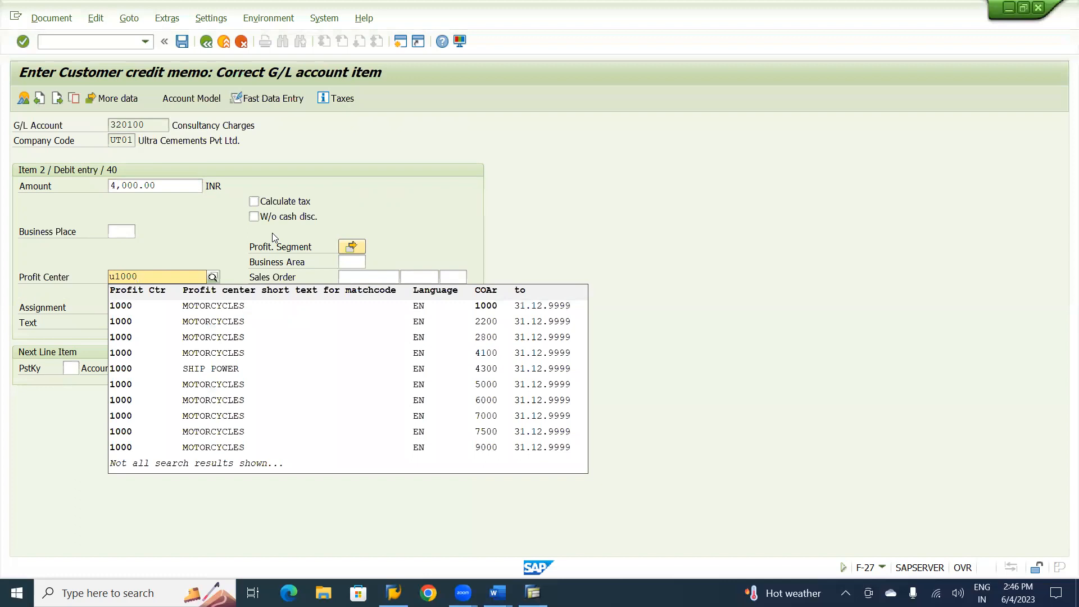
pyautogui.click(316, 200)
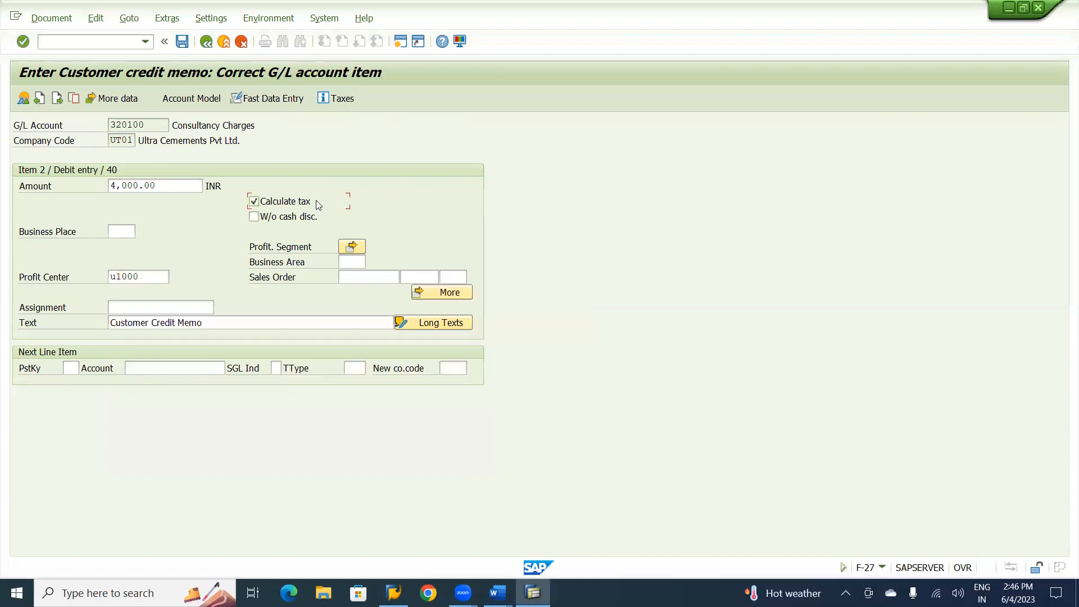
# - Set the Consultancy Charges item's business area to UHYD, Ultra Hyderabad, and confirm the entries
pyautogui.click(358, 260)
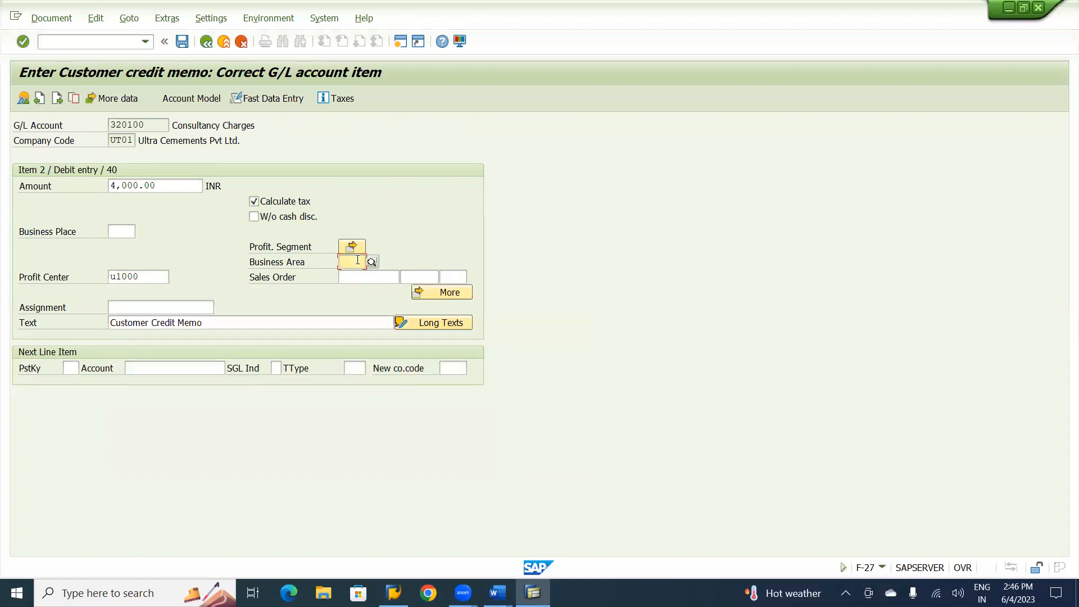
pyautogui.write('UJ')
pyautogui.press('BackSpace')
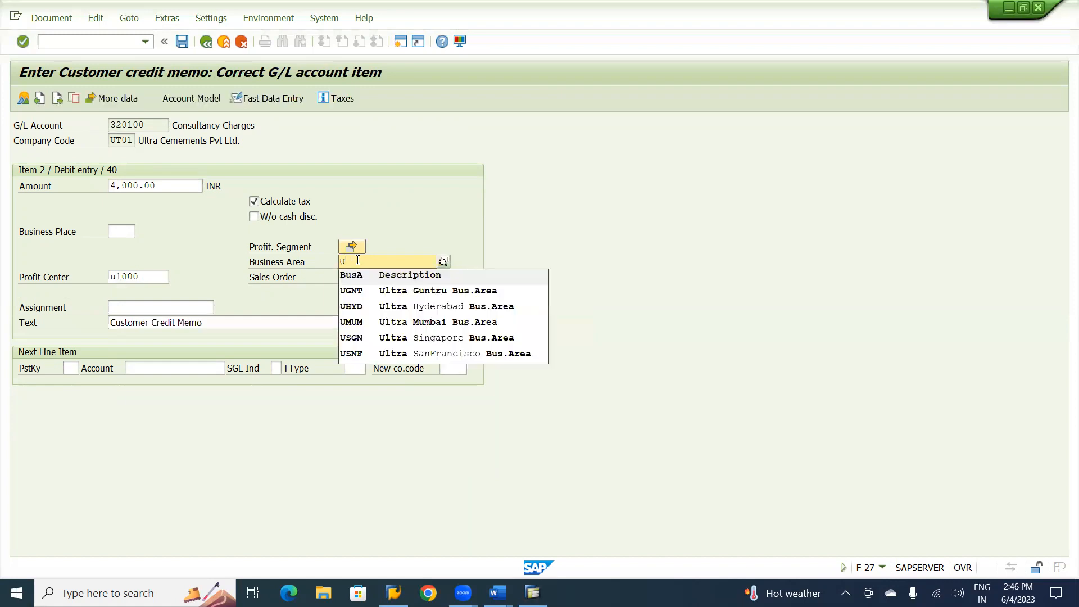
pyautogui.write('HYD')
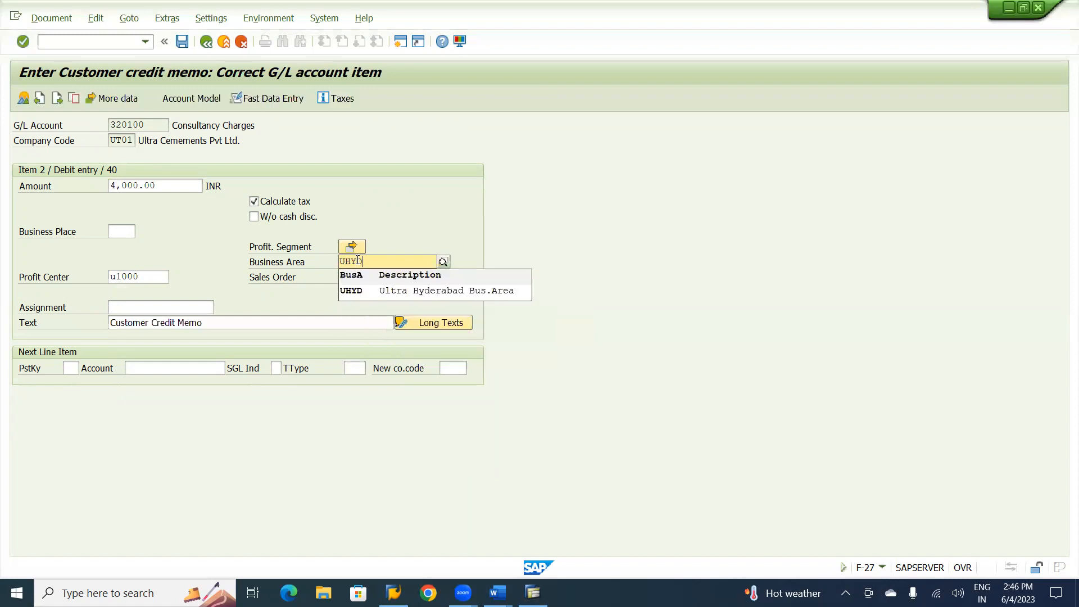
pyautogui.click(372, 292)
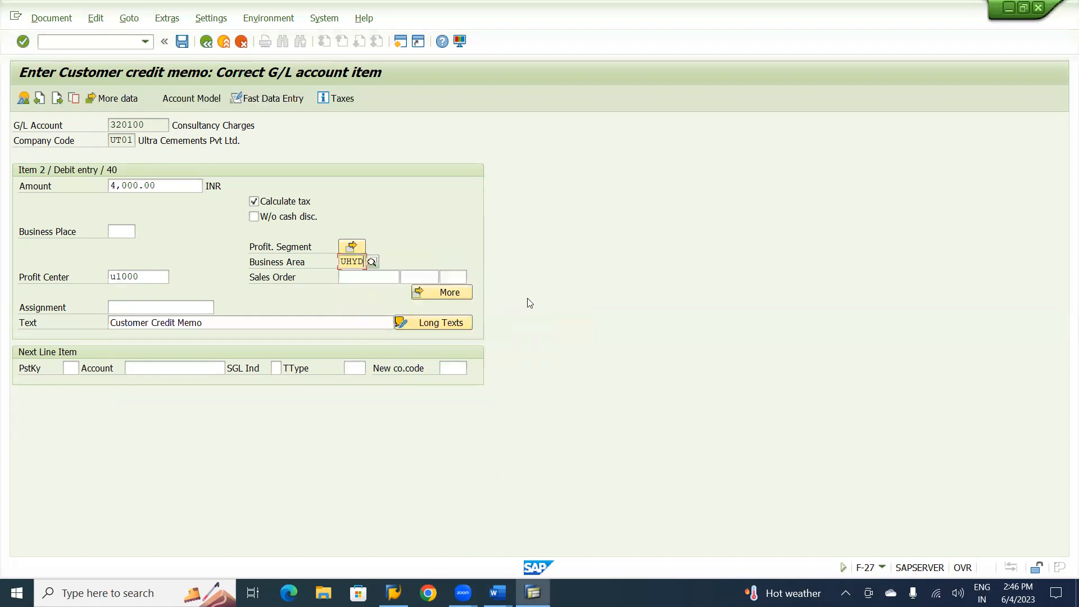
pyautogui.press('Return')
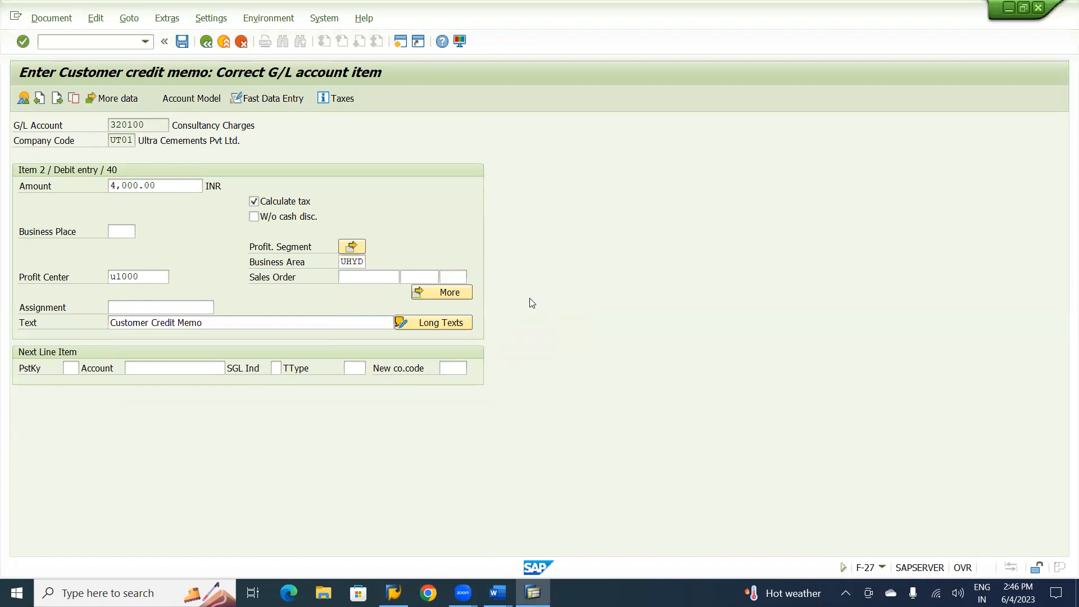
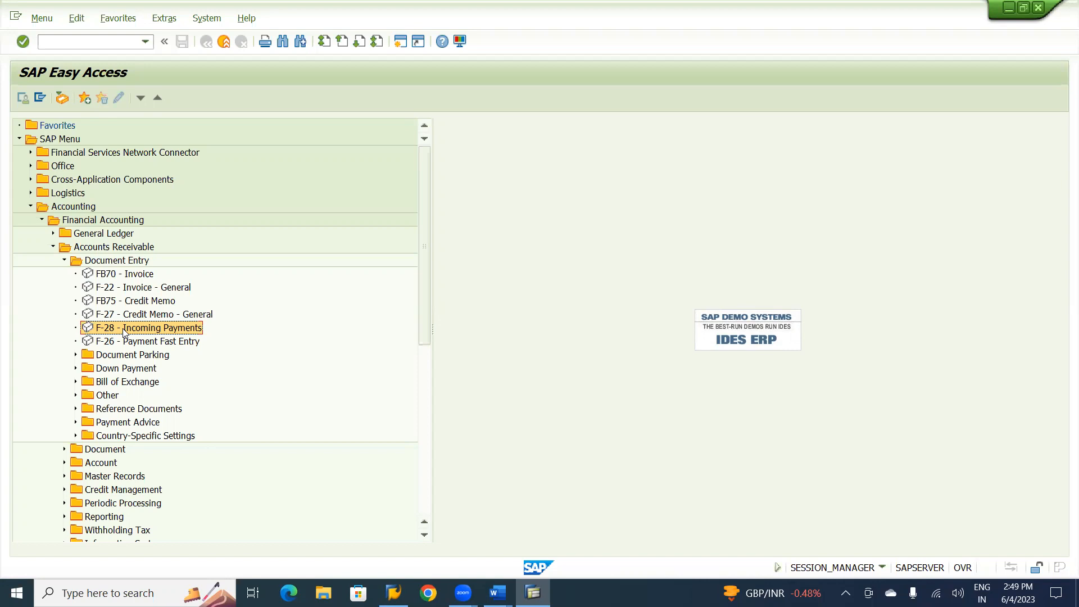
# - Open the incoming payments transaction F-28 and set the document date to 04.06.2023
pyautogui.doubleClick(125, 328)
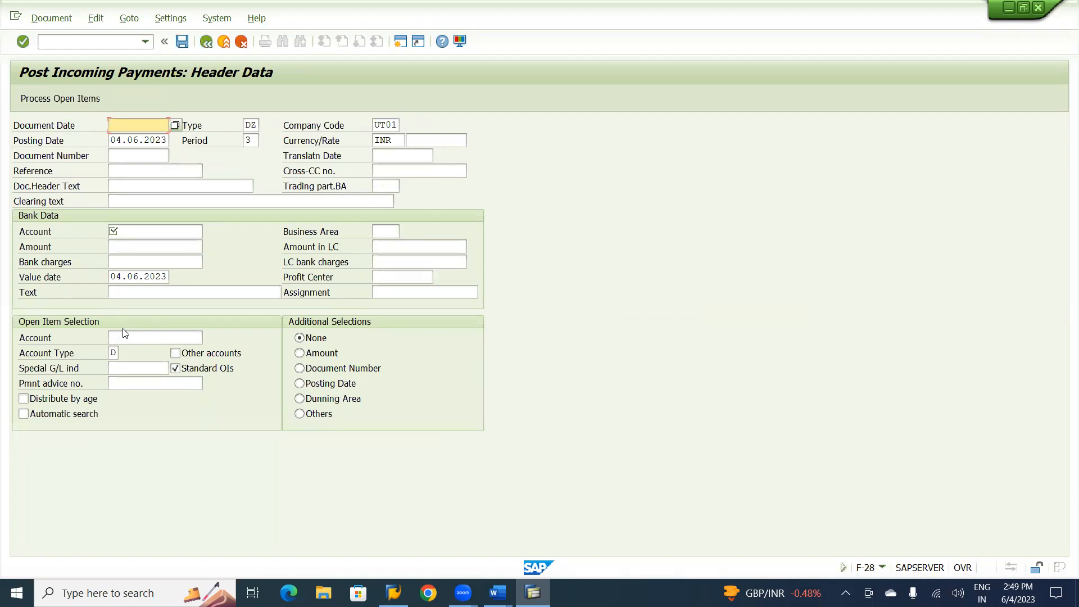
pyautogui.press('F4')
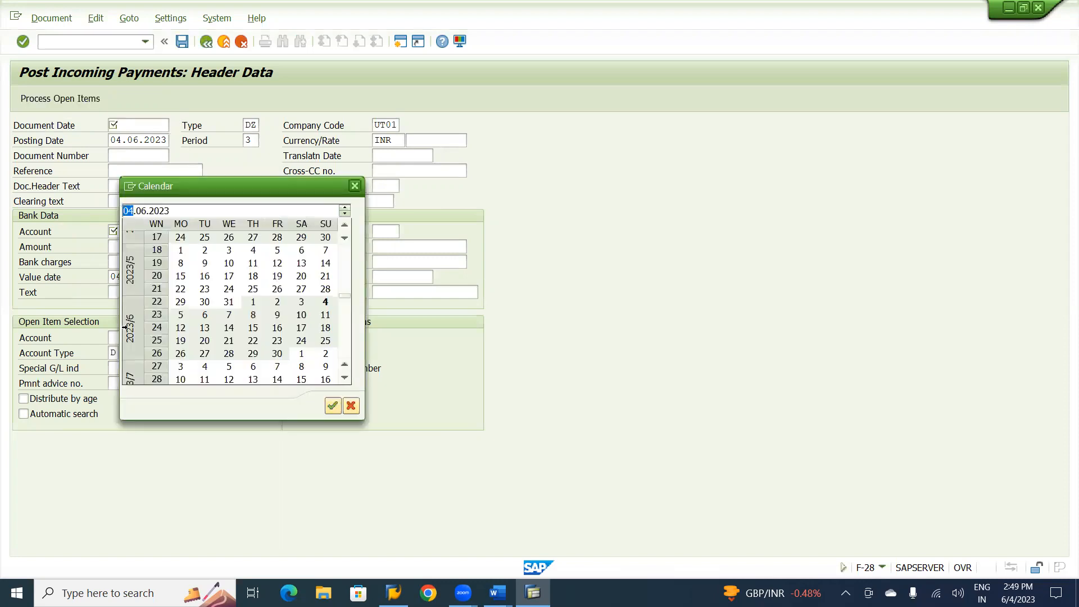
pyautogui.press('Return')
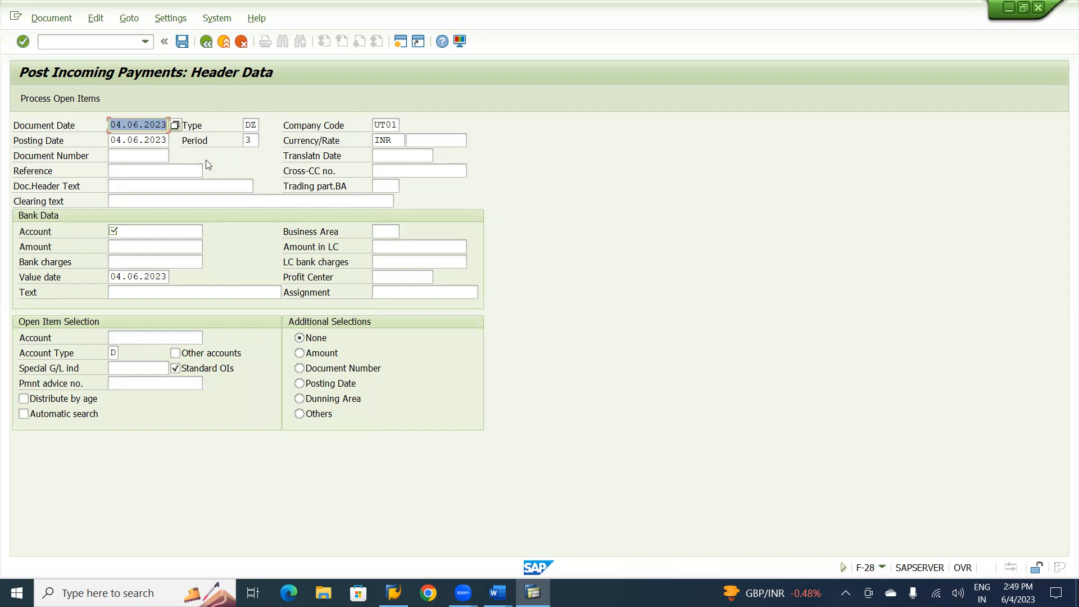
# - Enter the reference AR-04 and the document header text "Customer Receipt" for the incoming payment
pyautogui.click(159, 175)
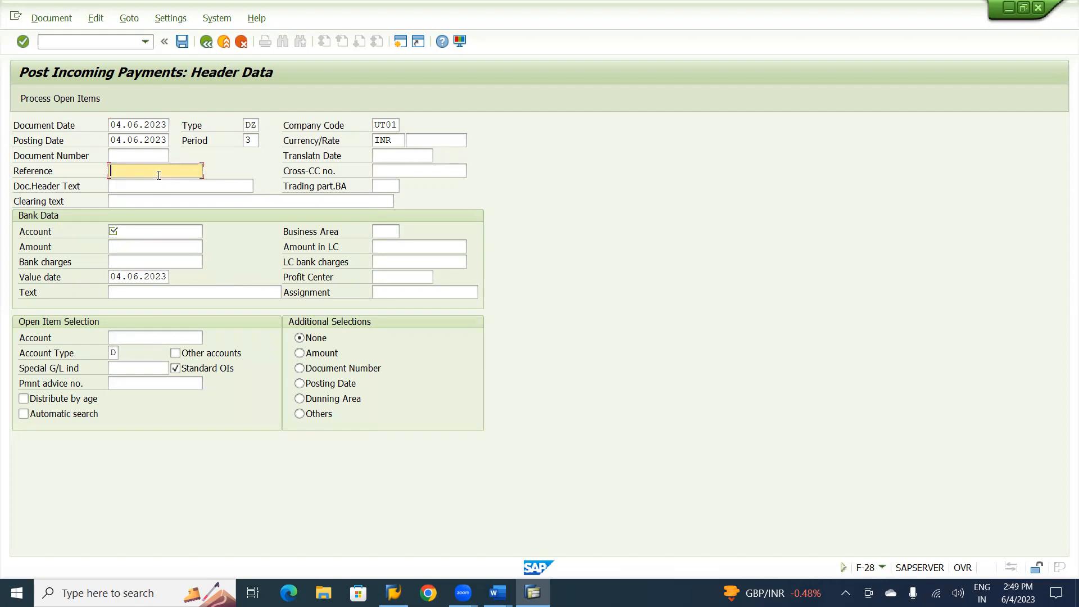
pyautogui.write('A')
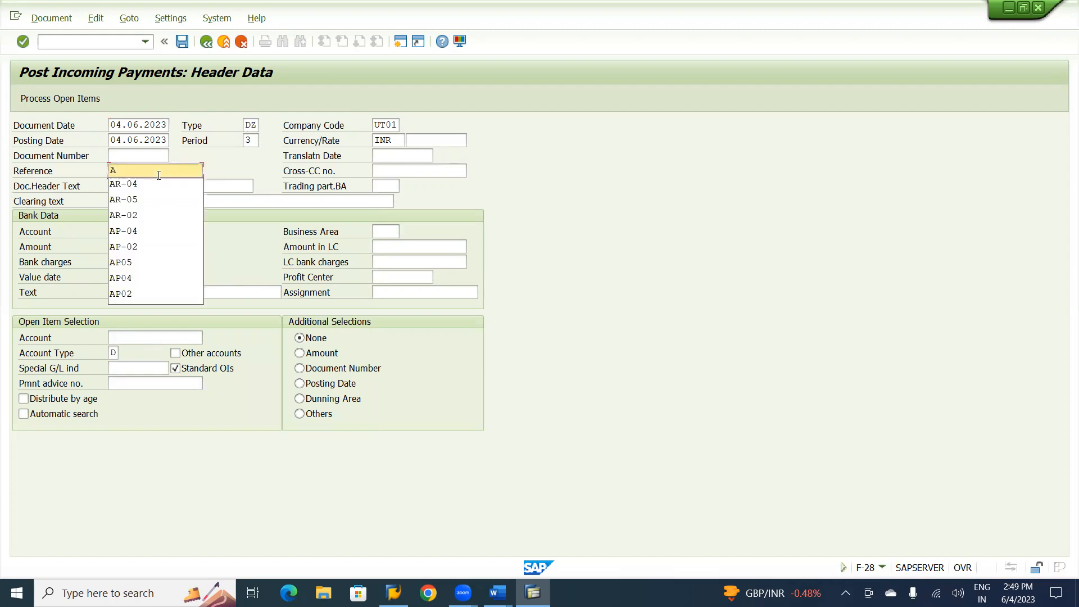
pyautogui.click(135, 183)
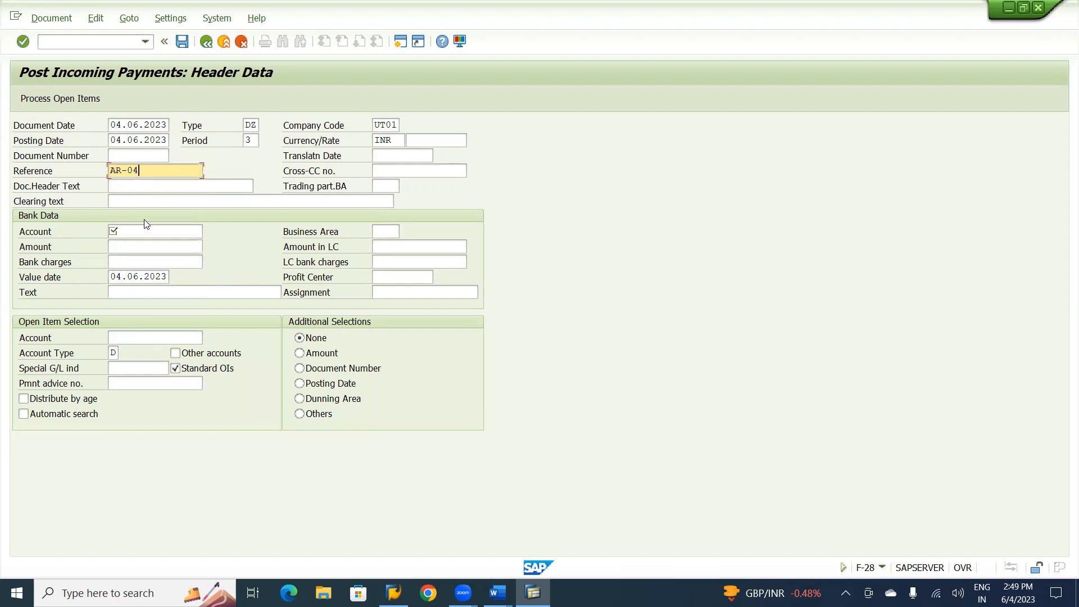
pyautogui.click(123, 182)
pyautogui.write('C')
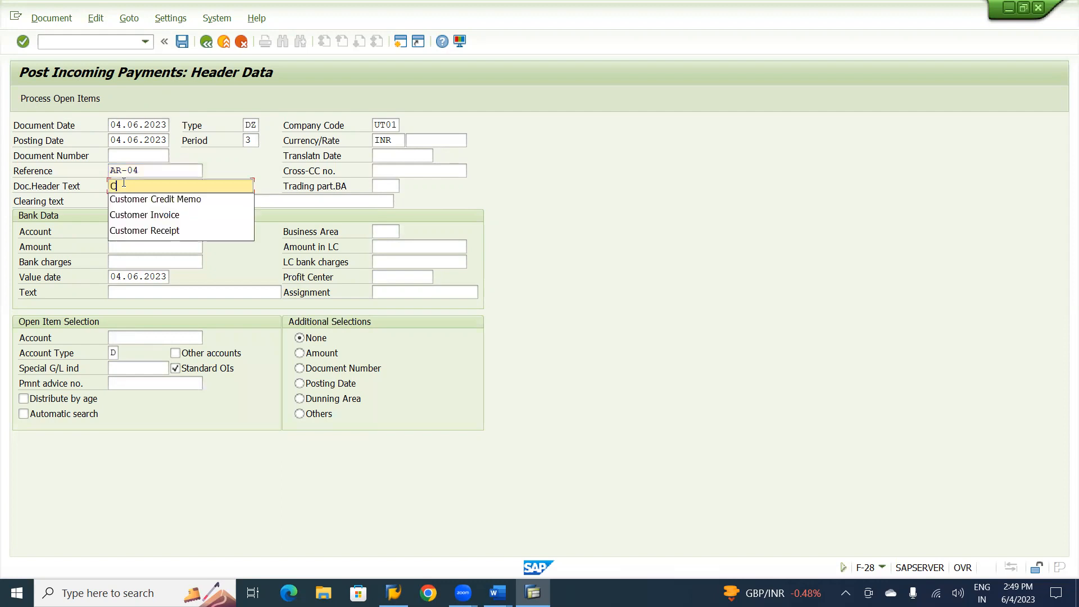
pyautogui.click(131, 229)
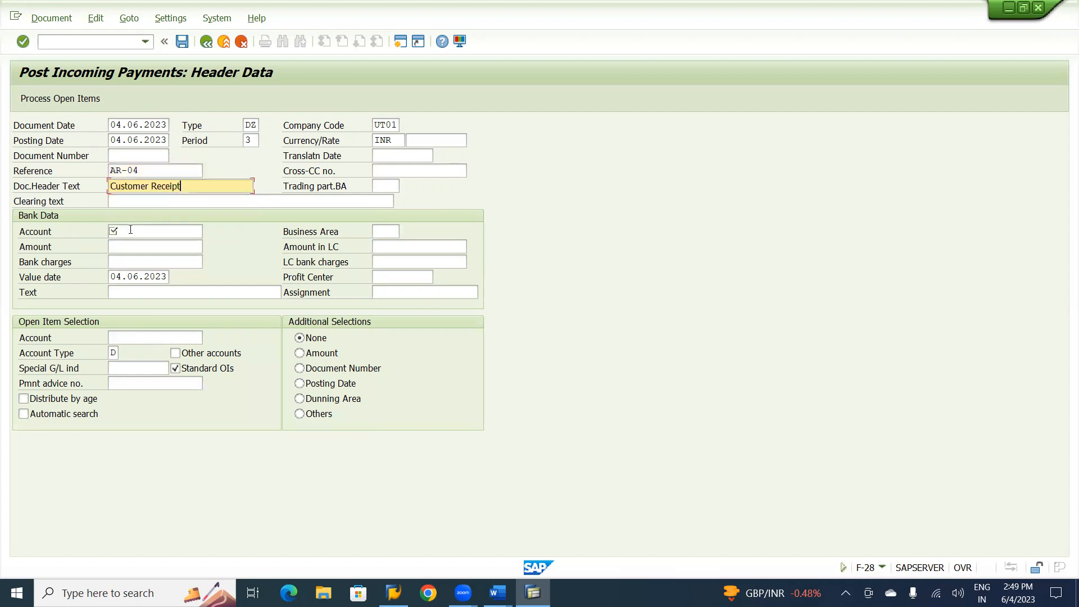
# - Fill in the bank data with the bank G/L account number, an amount of 1 and bank charges of 250
pyautogui.click(139, 233)
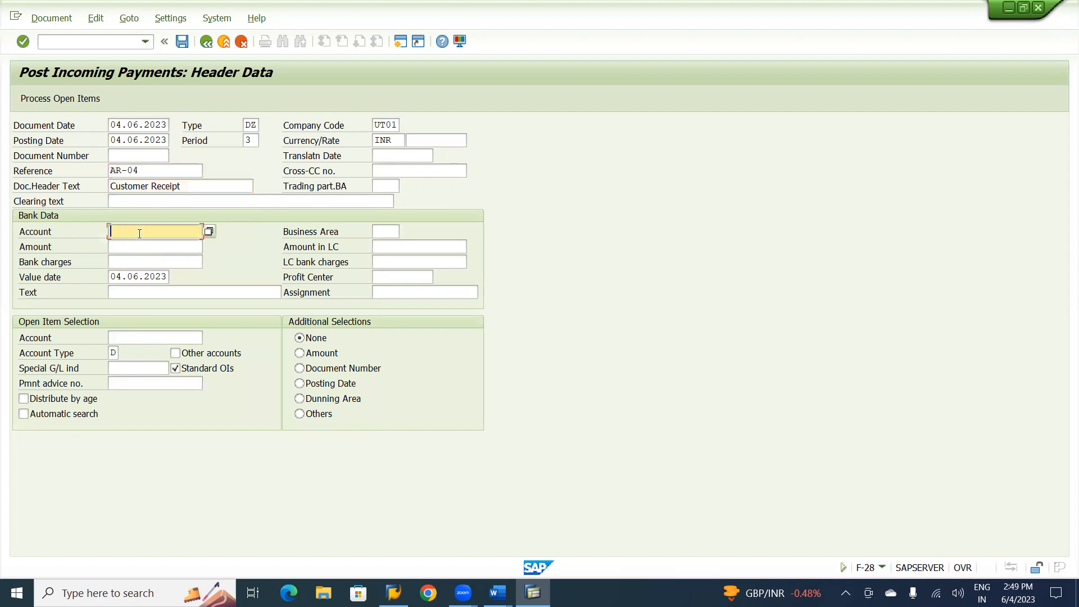
pyautogui.write('24')
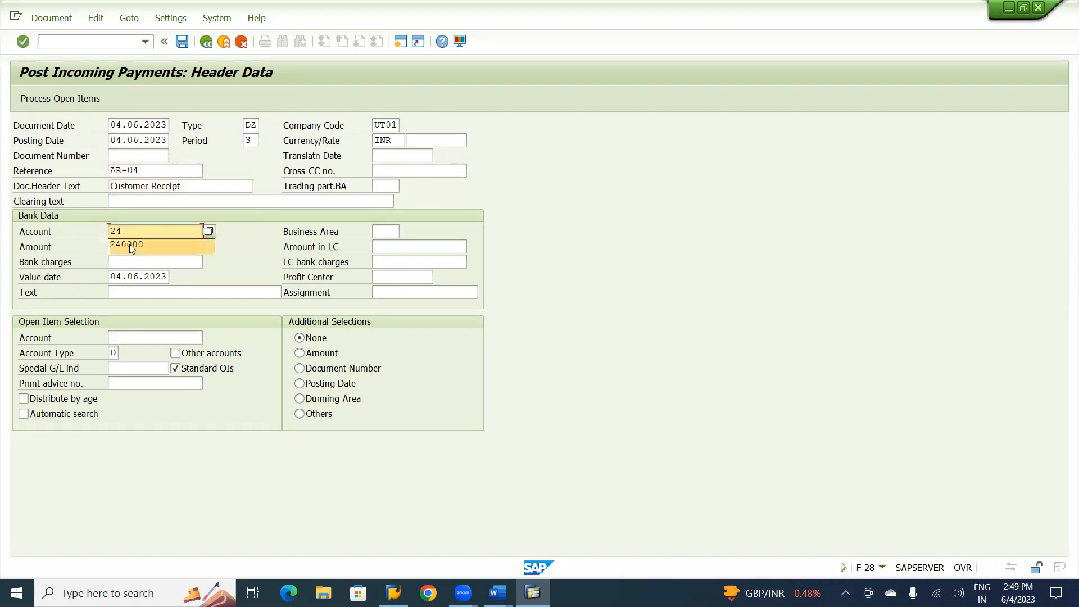
pyautogui.click(129, 246)
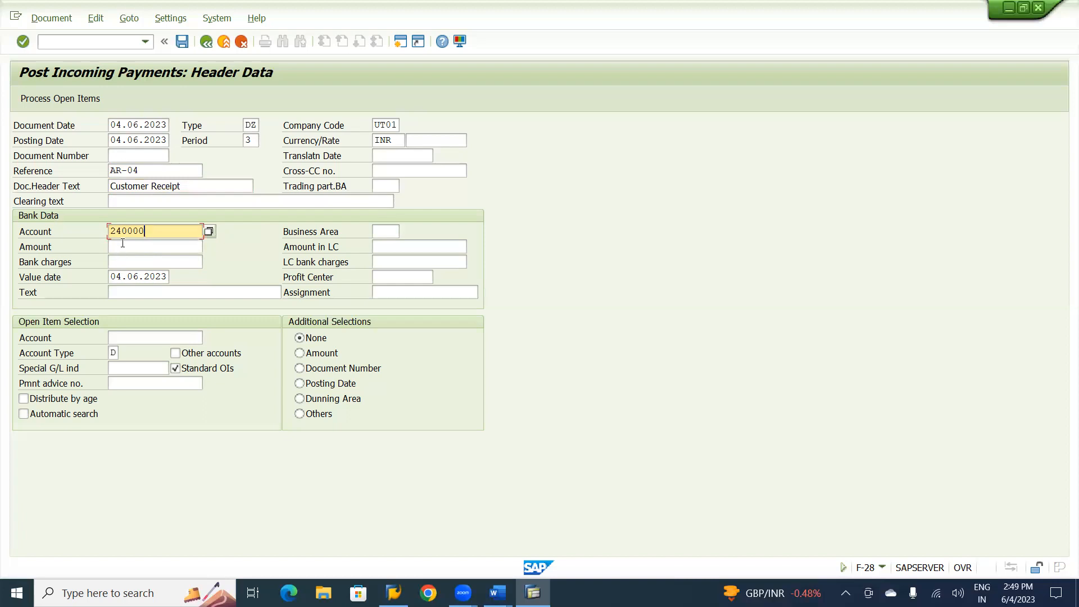
pyautogui.click(122, 242)
pyautogui.write('1')
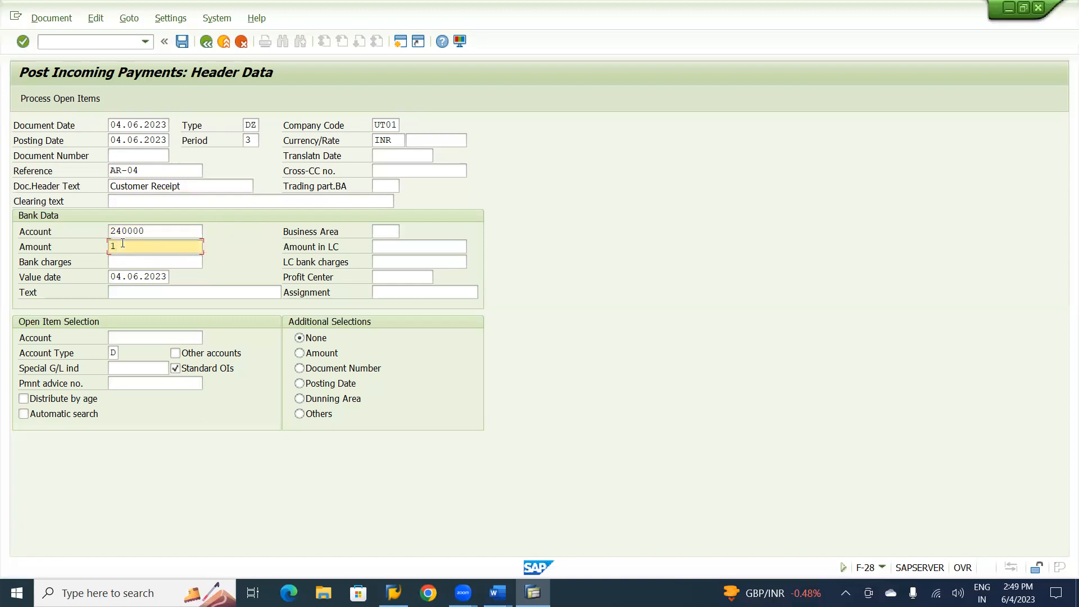
pyautogui.click(119, 262)
pyautogui.write('250')
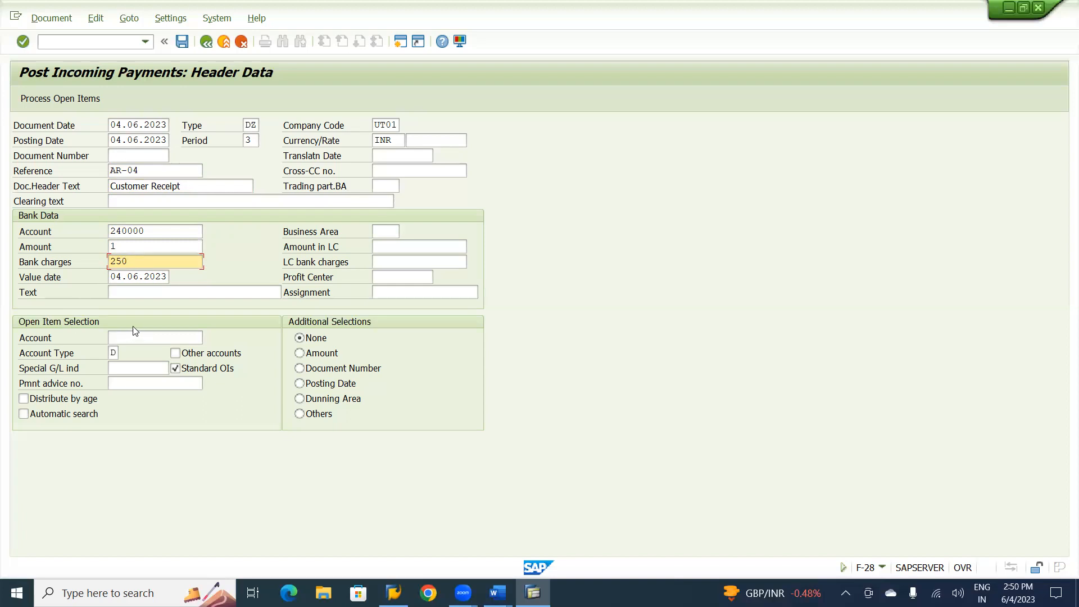
# - Enter "Customer Incoming Payment" as the text in the bank data
pyautogui.click(157, 296)
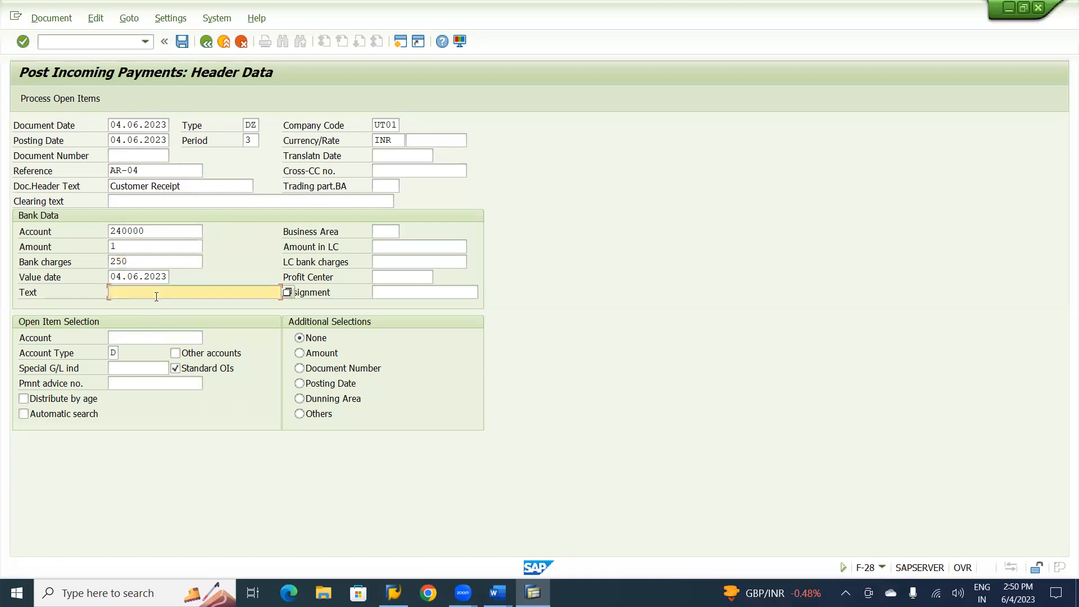
pyautogui.write('cUSOTM')
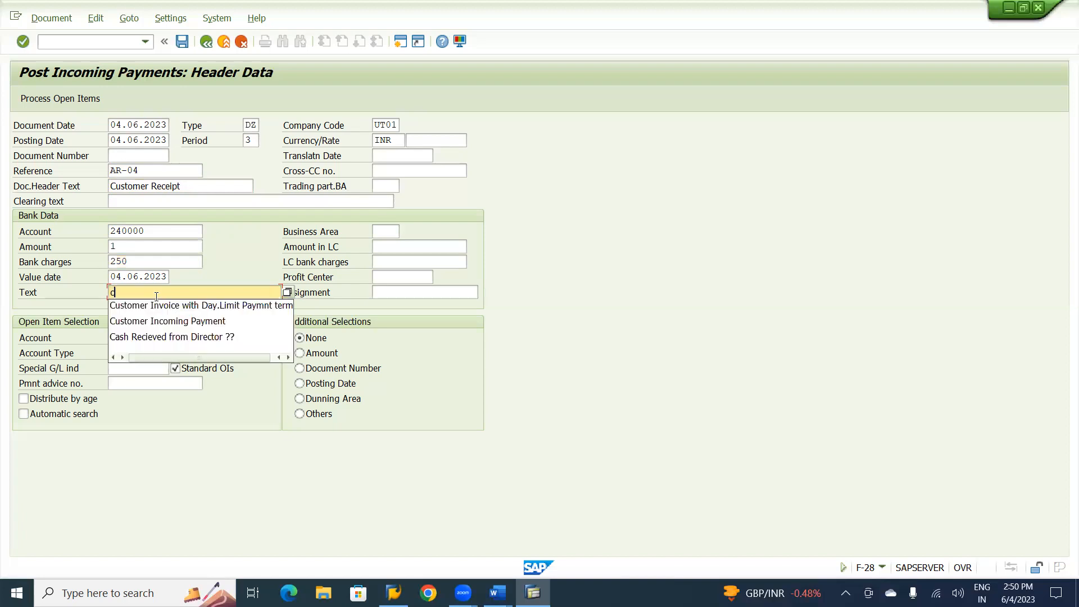
pyautogui.press('BackSpace')
pyautogui.press('BackSpace')
pyautogui.press('BackSpace')
pyautogui.press('BackSpace')
pyautogui.press('BackSpace')
pyautogui.press('BackSpace')
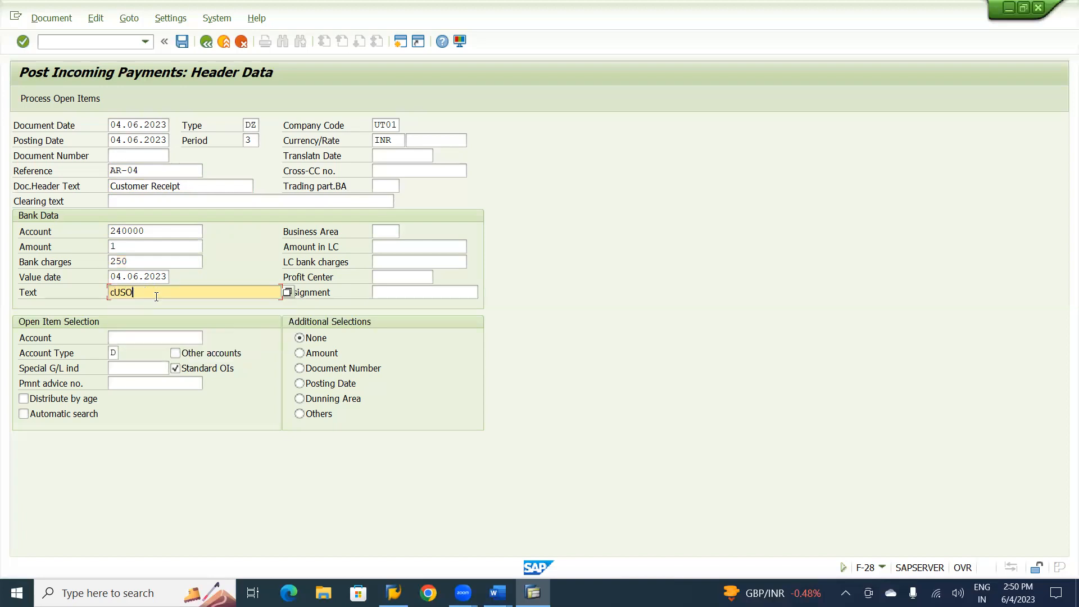
pyautogui.write('C')
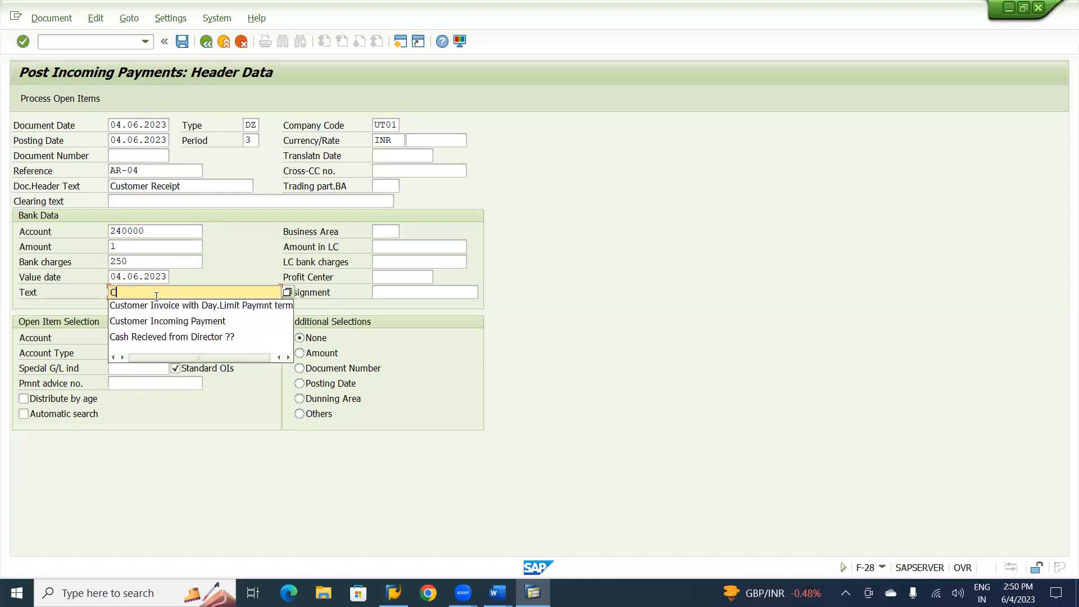
pyautogui.write('ustomer Inco')
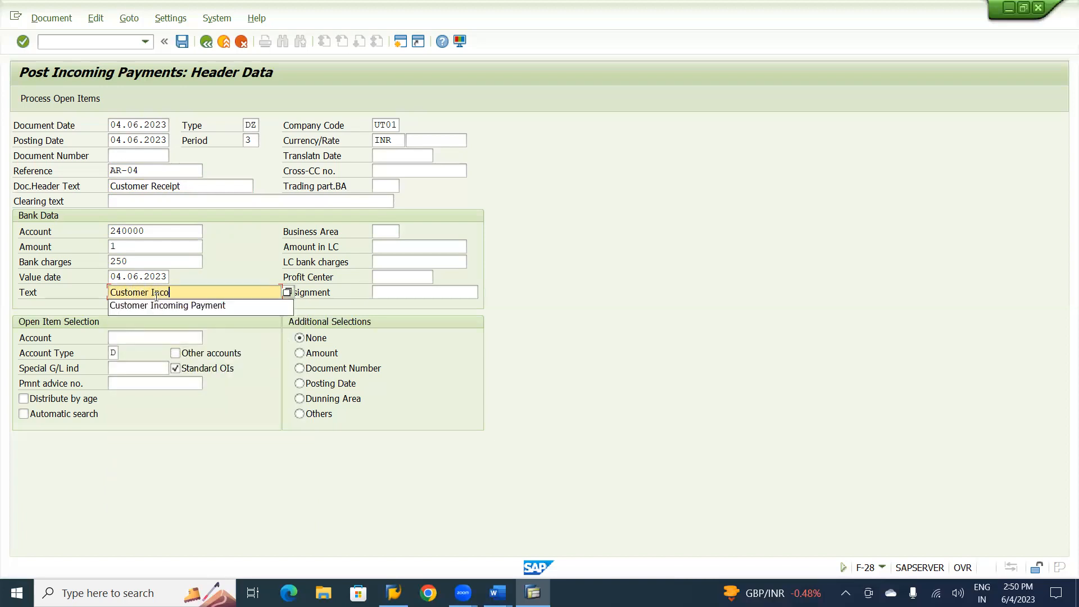
pyautogui.write('ming Payment')
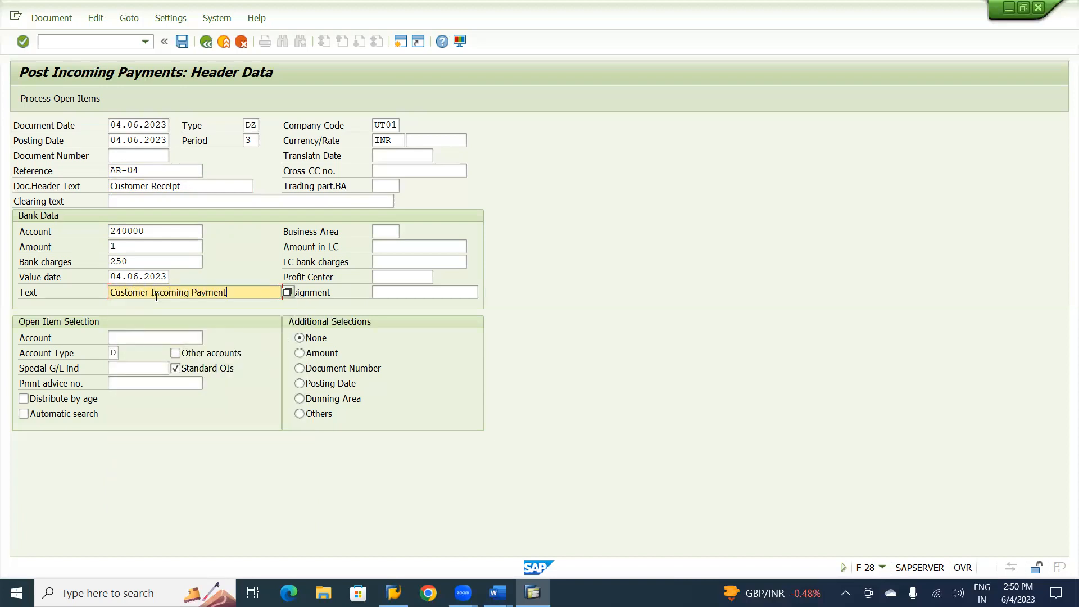
# - Look up the customers of company code UT01 and choose U&ME Technical Services as the open item account
pyautogui.click(118, 336)
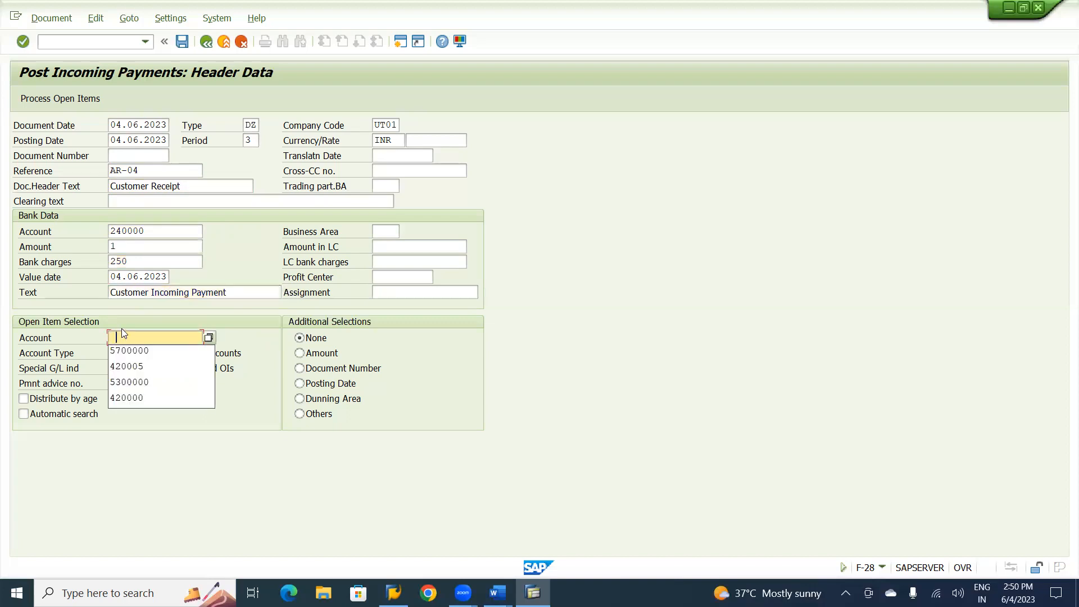
pyautogui.click(209, 338)
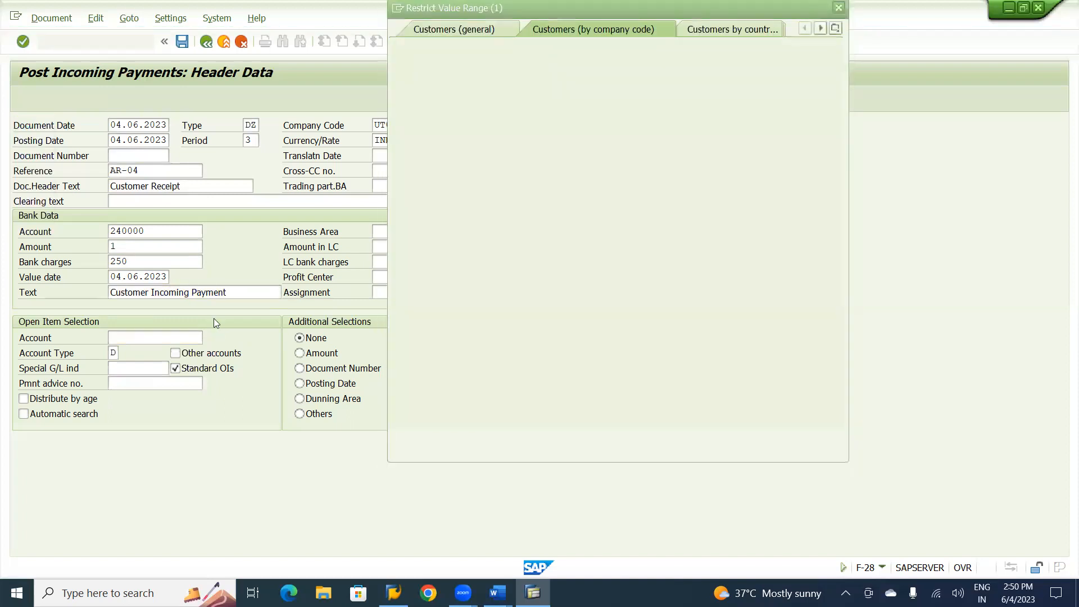
pyautogui.press('Return')
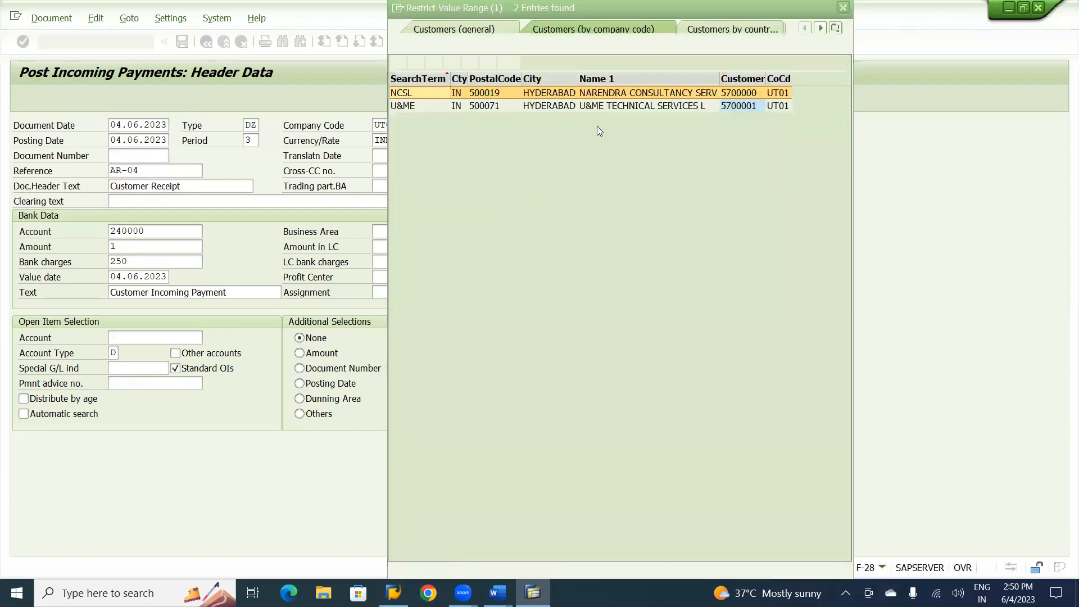
pyautogui.doubleClick(659, 107)
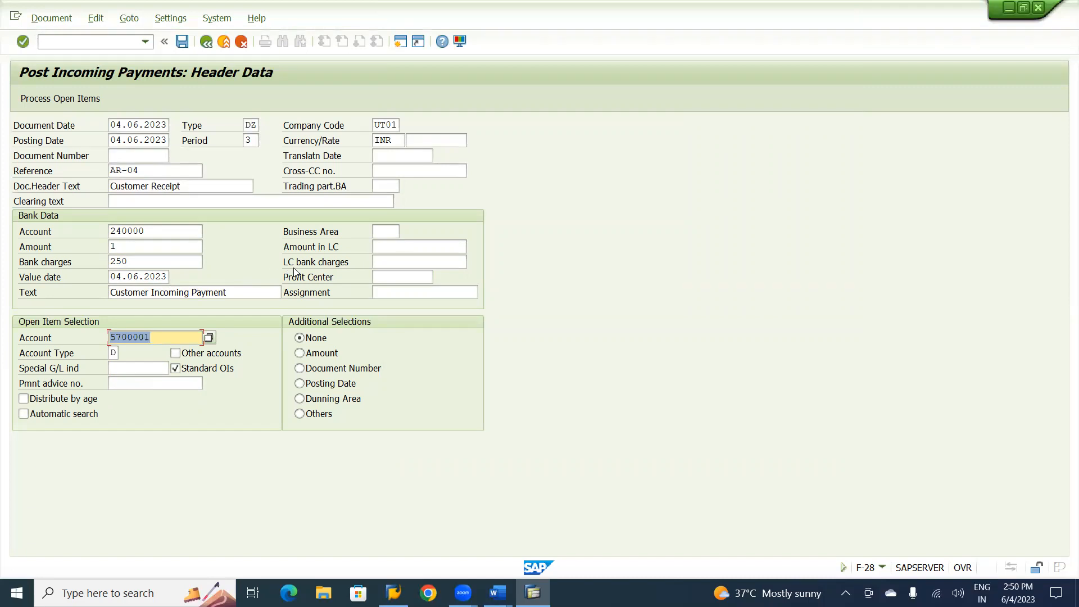
# - Enter 778589 as the assignment in the bank data
pyautogui.click(409, 292)
pyautogui.write('77')
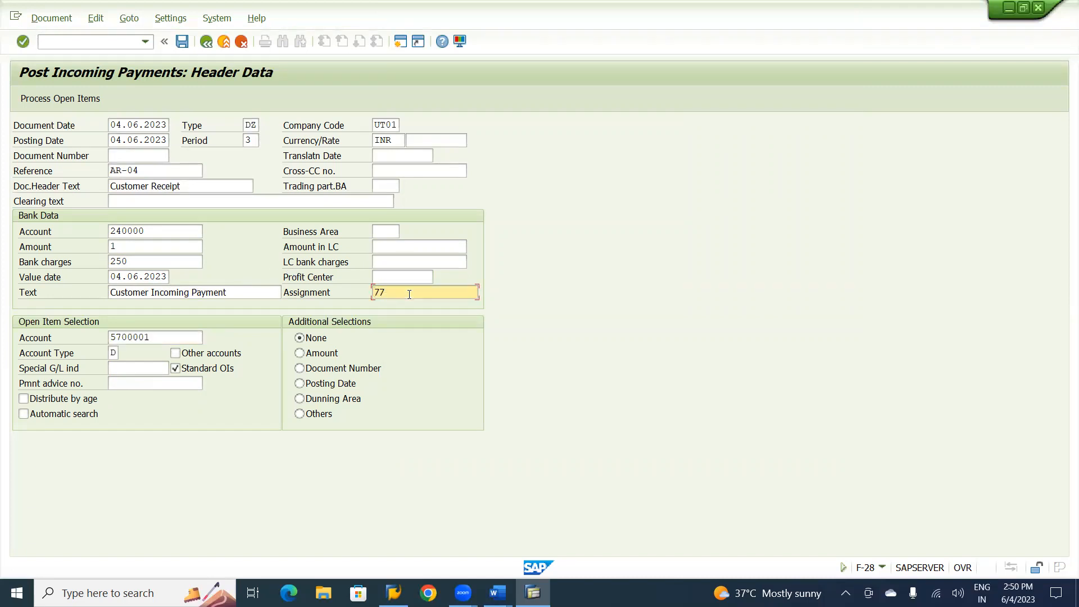
pyautogui.write('8589')
pyautogui.click(113, 247)
pyautogui.write('1')
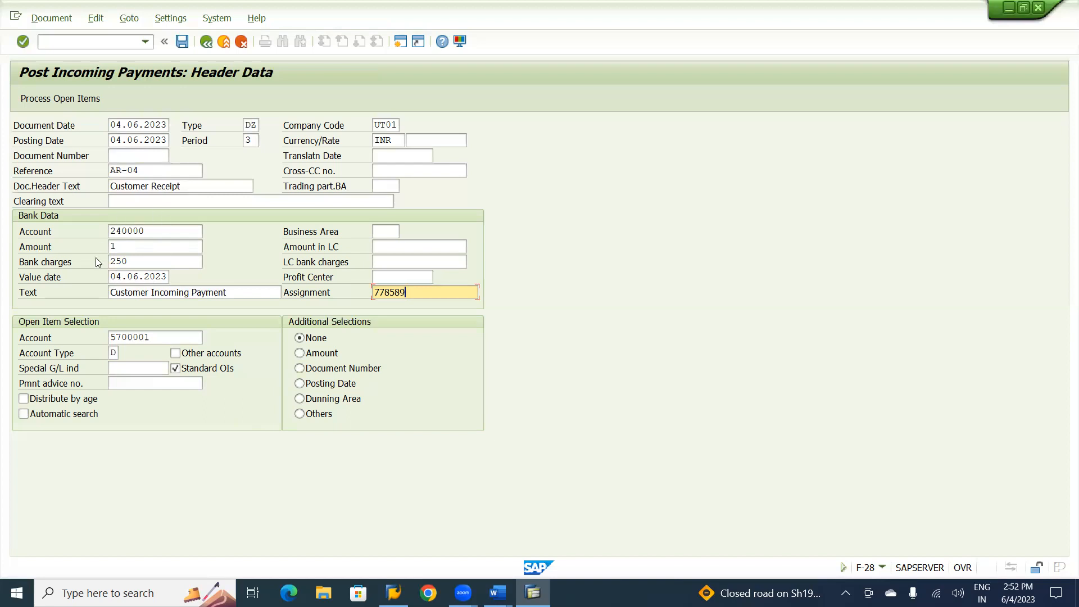
# - Select the customer's open items by reference AR-04 through the other selection criteria, and deactivate the credit memo dated 03.06.2023
pyautogui.click(160, 334)
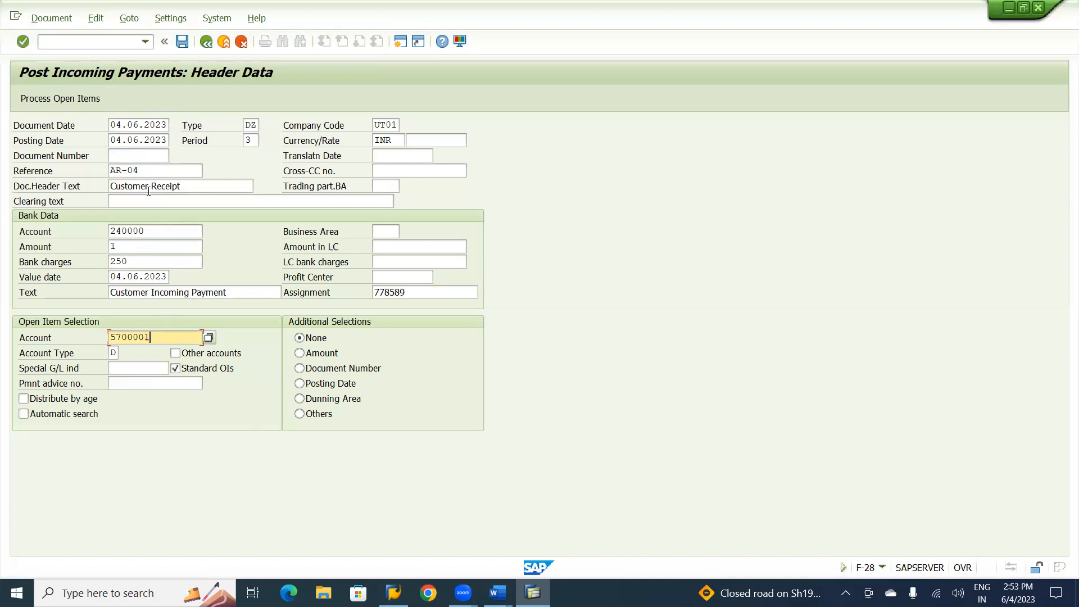
pyautogui.click(160, 173)
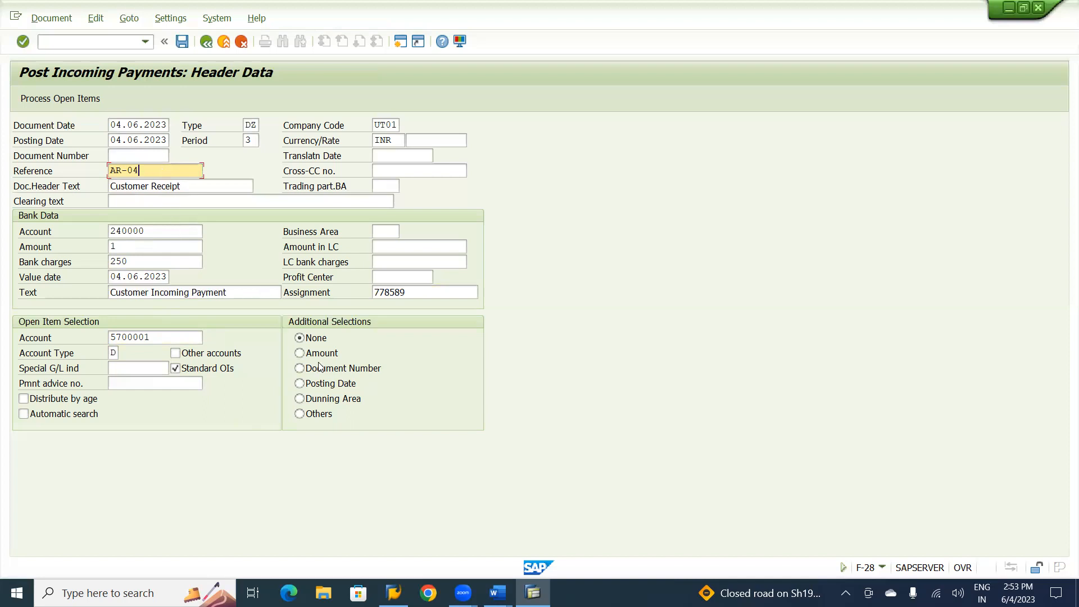
pyautogui.click(300, 415)
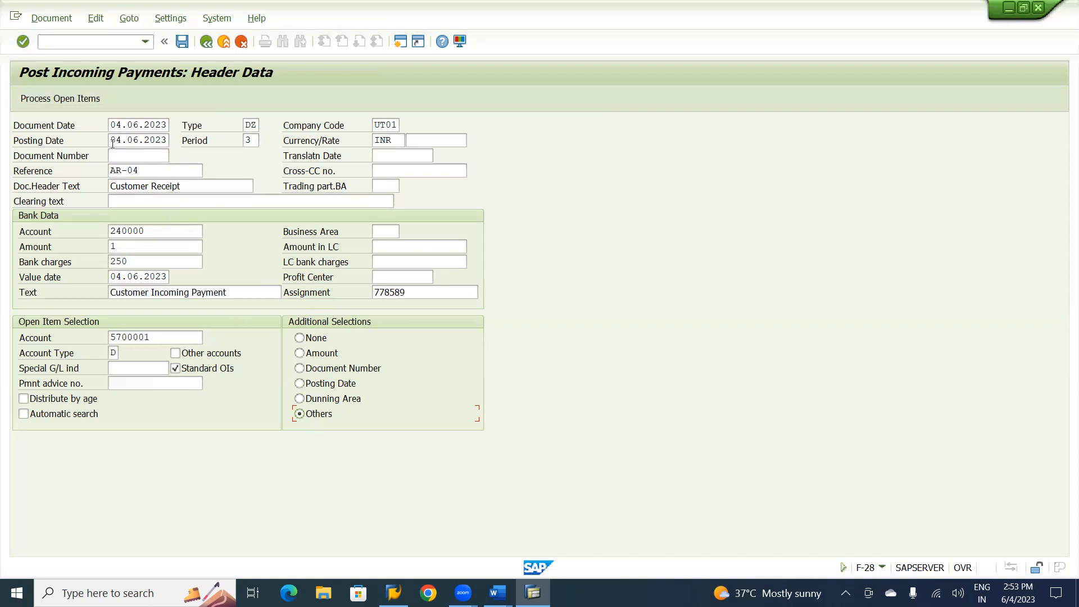
pyautogui.click(83, 99)
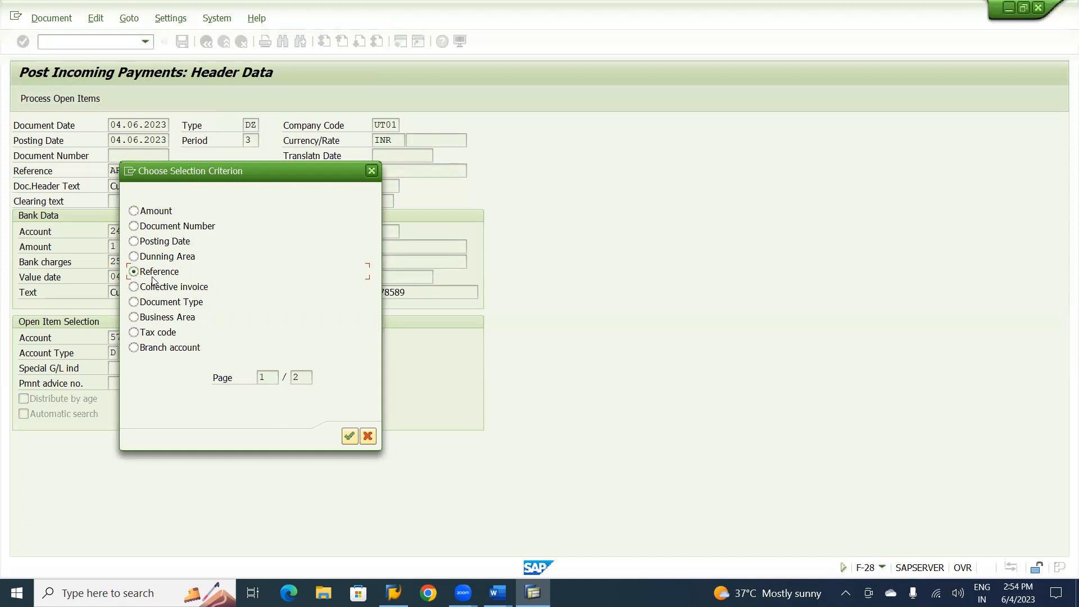
pyautogui.click(349, 436)
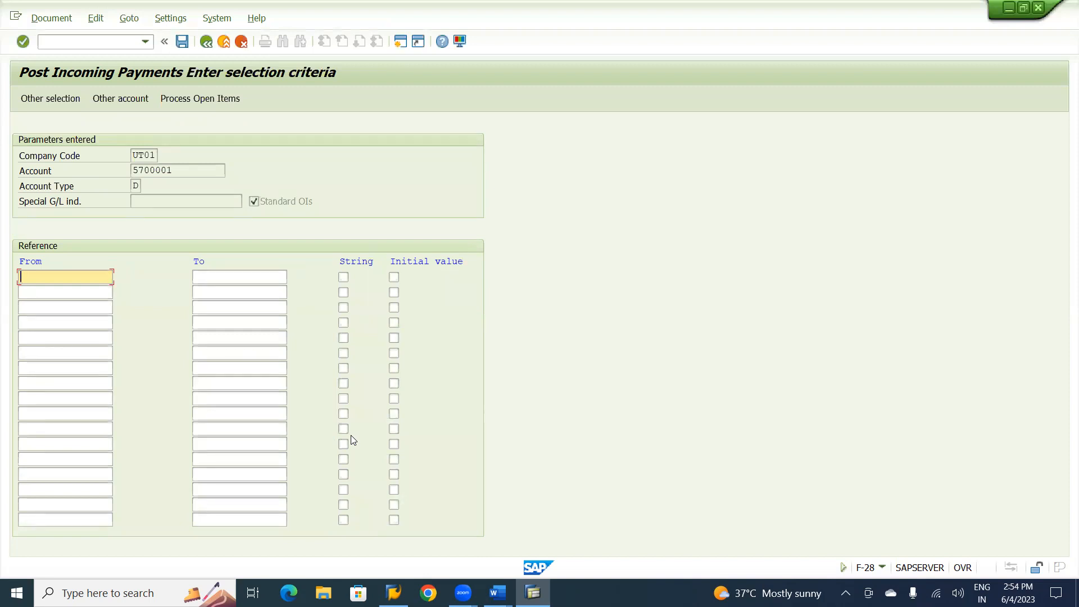
pyautogui.write('AR-04')
pyautogui.click(209, 99)
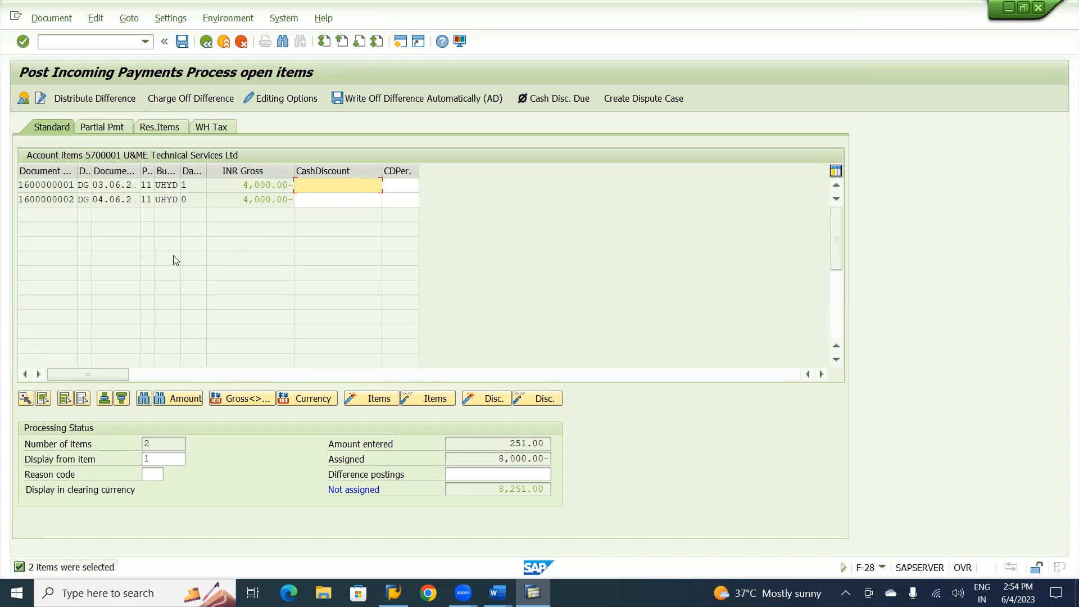
pyautogui.doubleClick(228, 185)
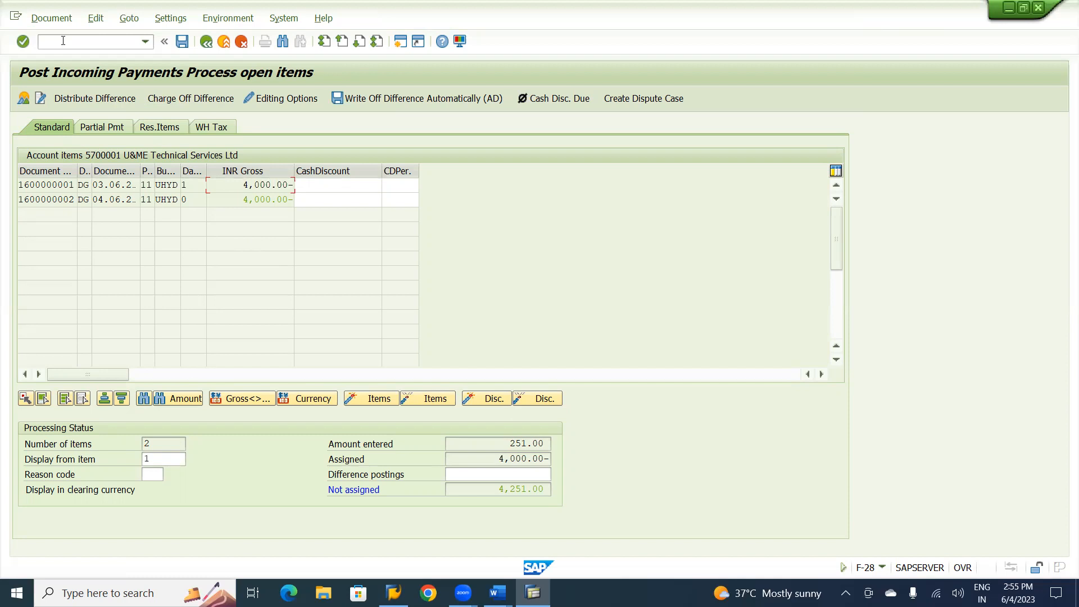
# - In a new FBL5N session, list the open items of U&ME Technical Services for UT01 and view the 03.06.2023 credit memo
pyautogui.write('/OFBL5N')
pyautogui.press('Return')
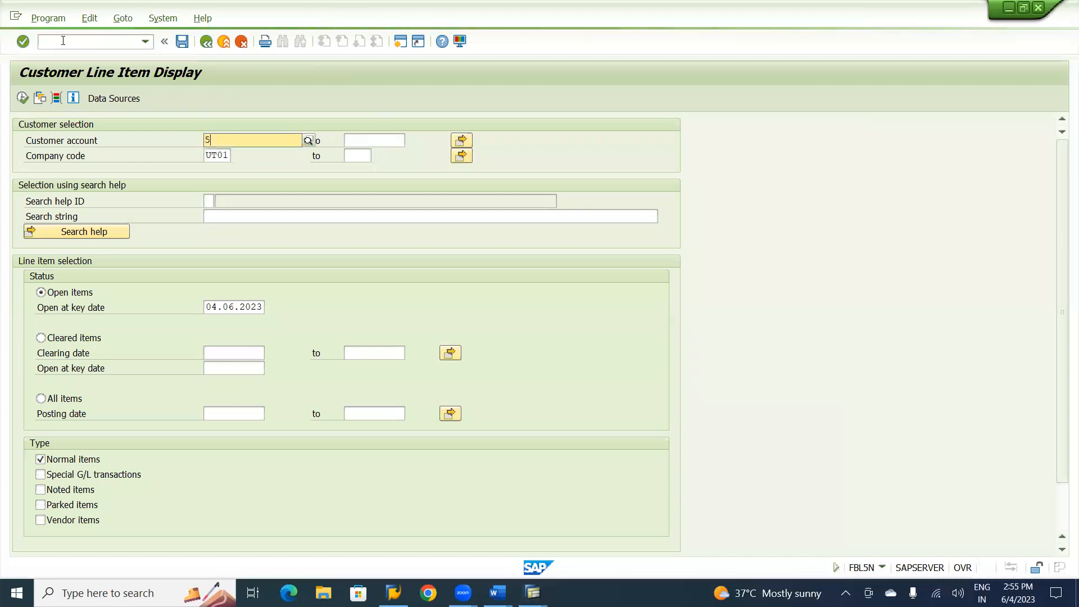
pyautogui.click(309, 141)
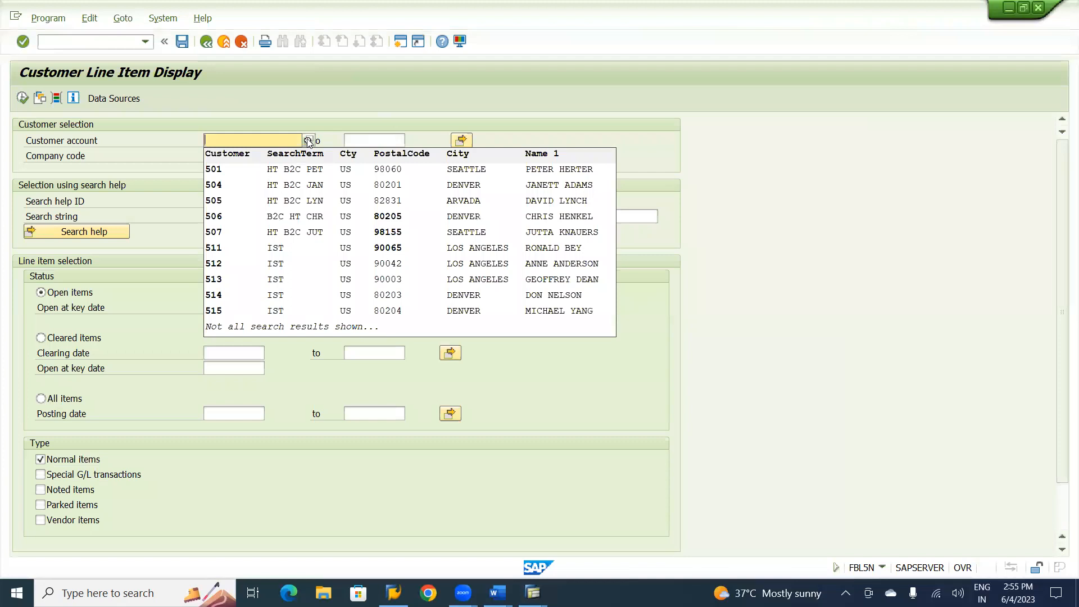
pyautogui.click(308, 140)
pyautogui.press('Return')
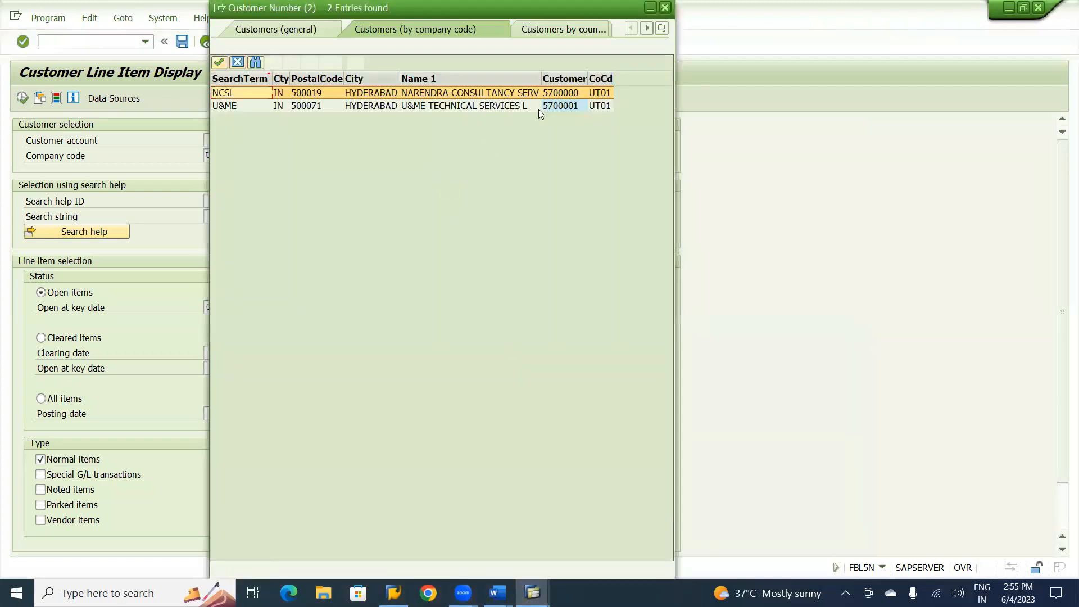
pyautogui.doubleClick(556, 106)
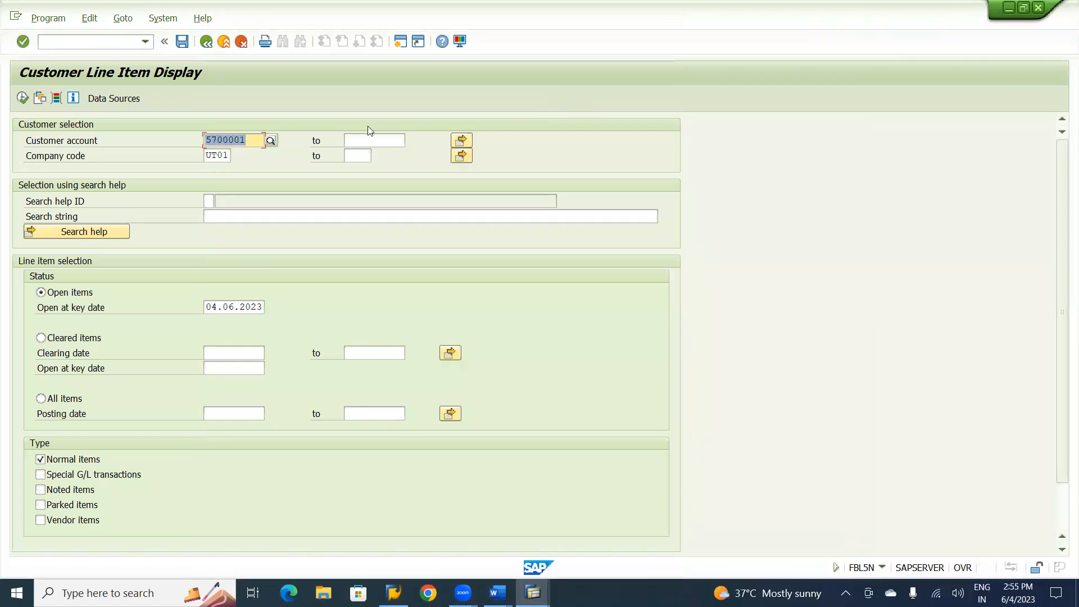
pyautogui.click(22, 99)
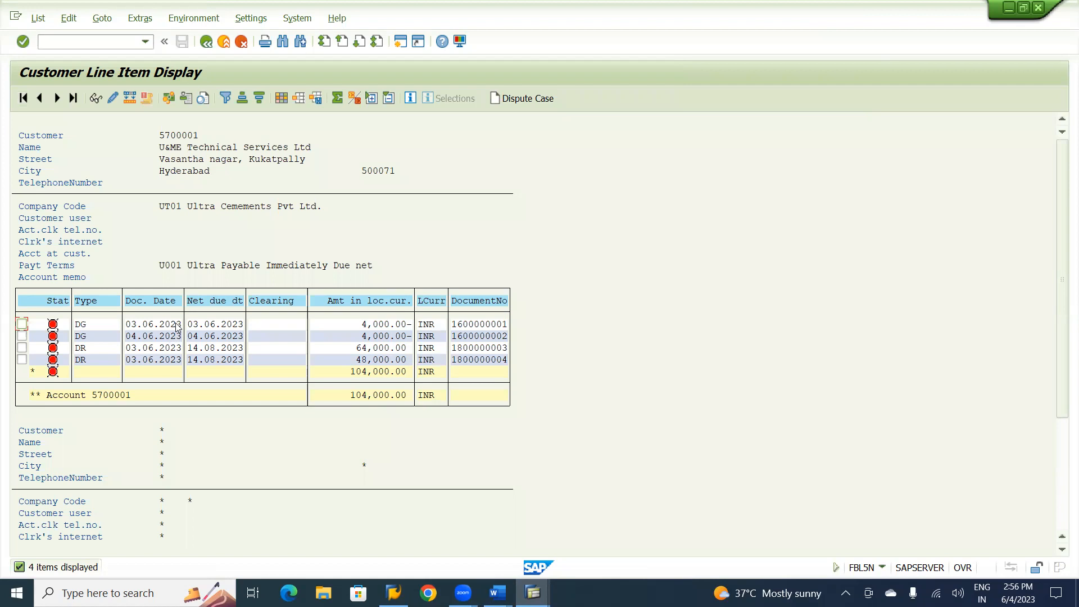
pyautogui.doubleClick(381, 326)
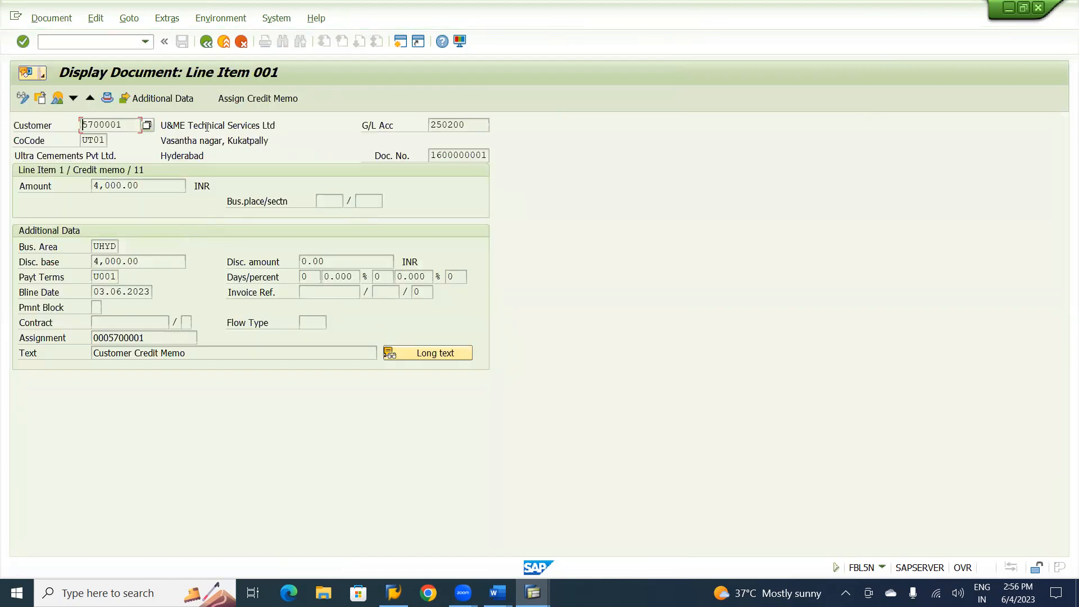
pyautogui.click(207, 43)
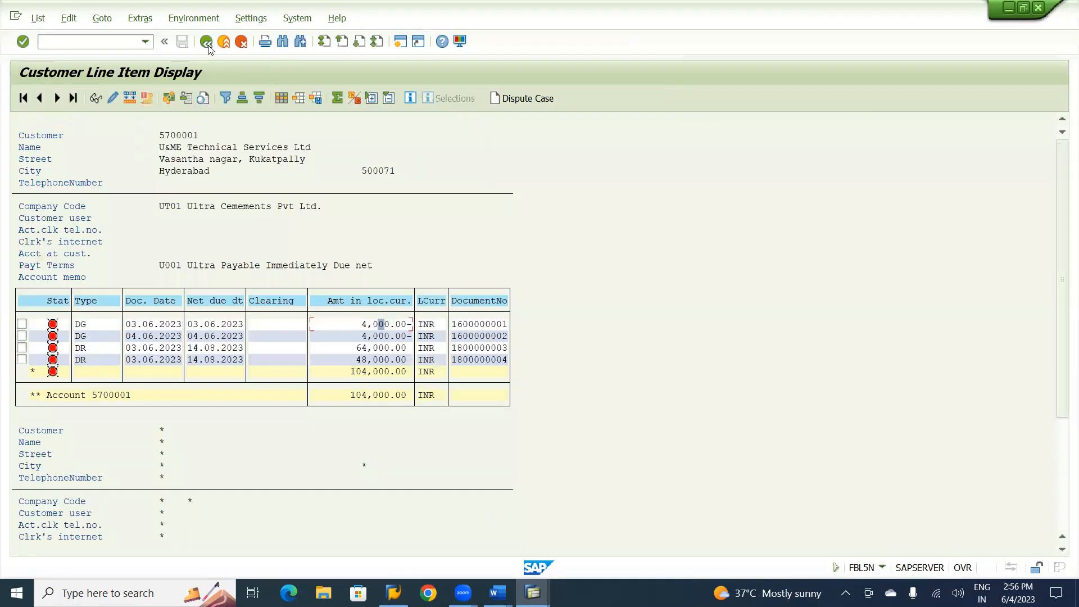
# - Enter AR-04 as the reference in the document header of the 64,000 INR customer invoice and save the change
pyautogui.doubleClick(382, 347)
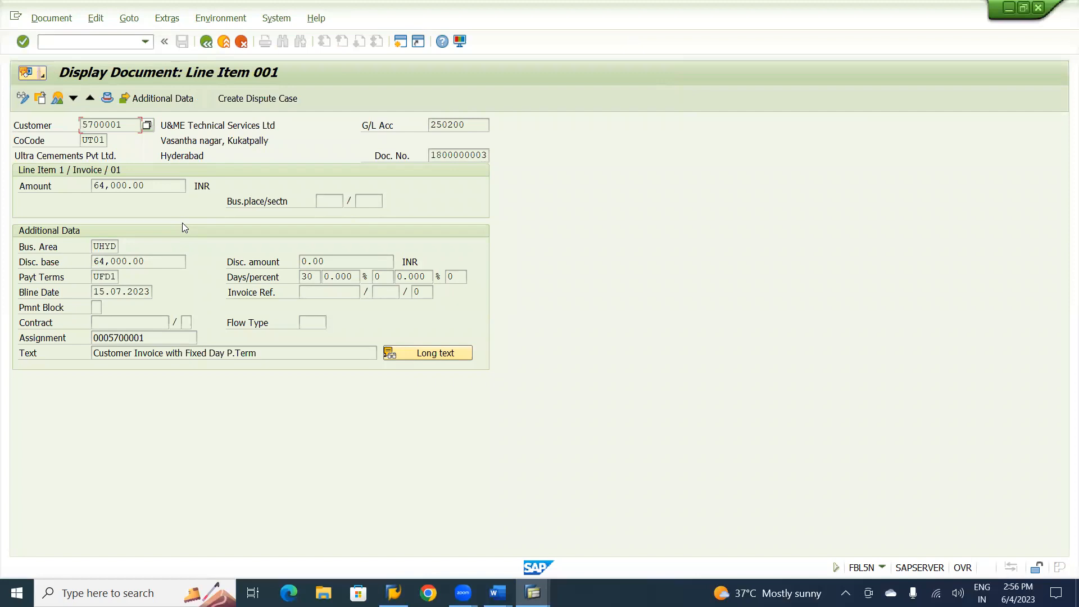
pyautogui.click(25, 97)
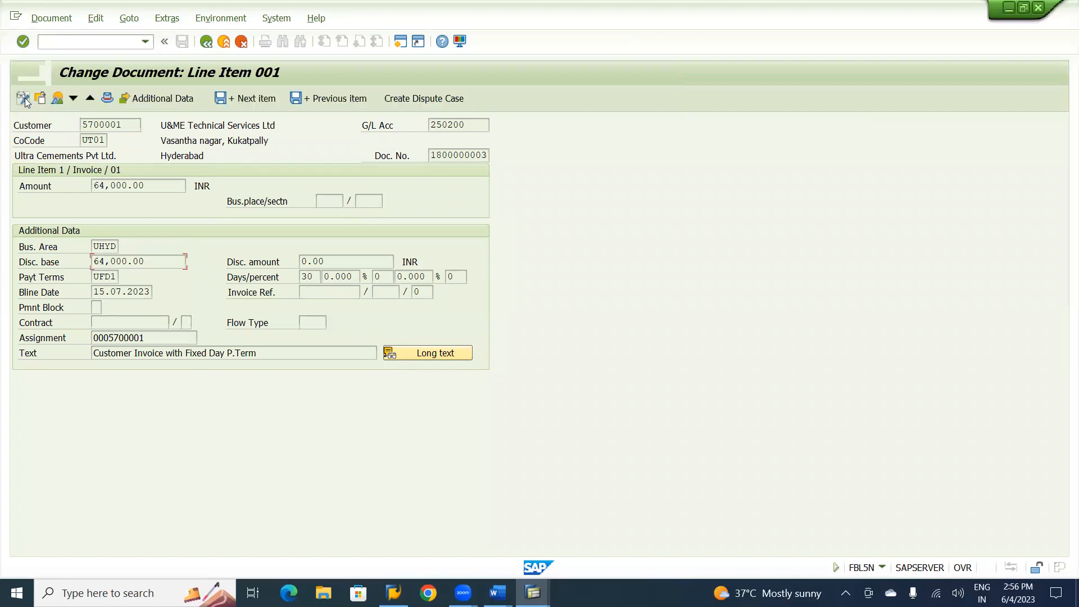
pyautogui.click(107, 97)
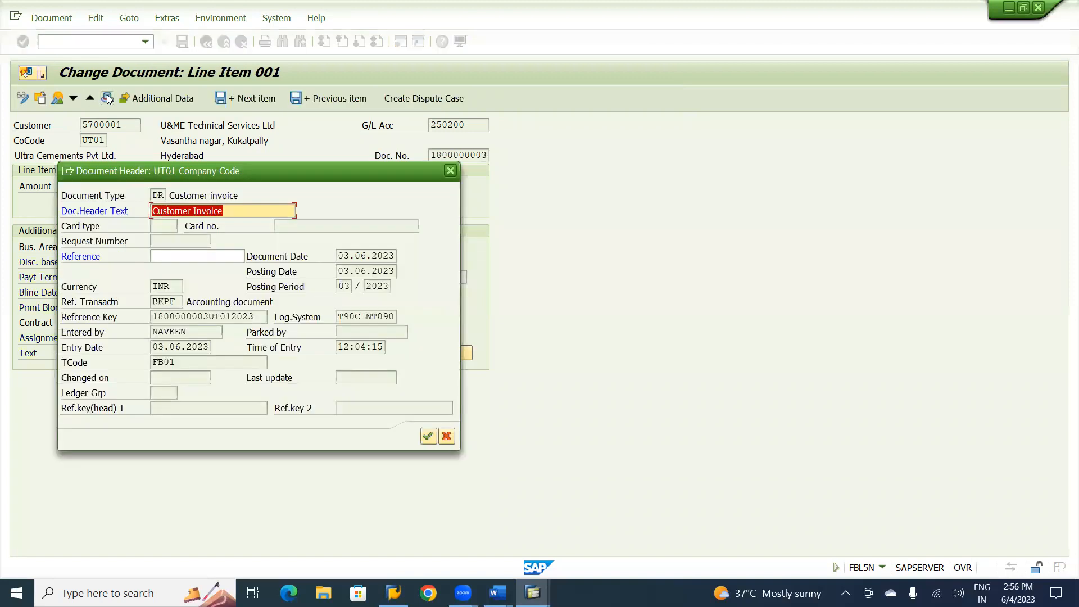
pyautogui.click(198, 254)
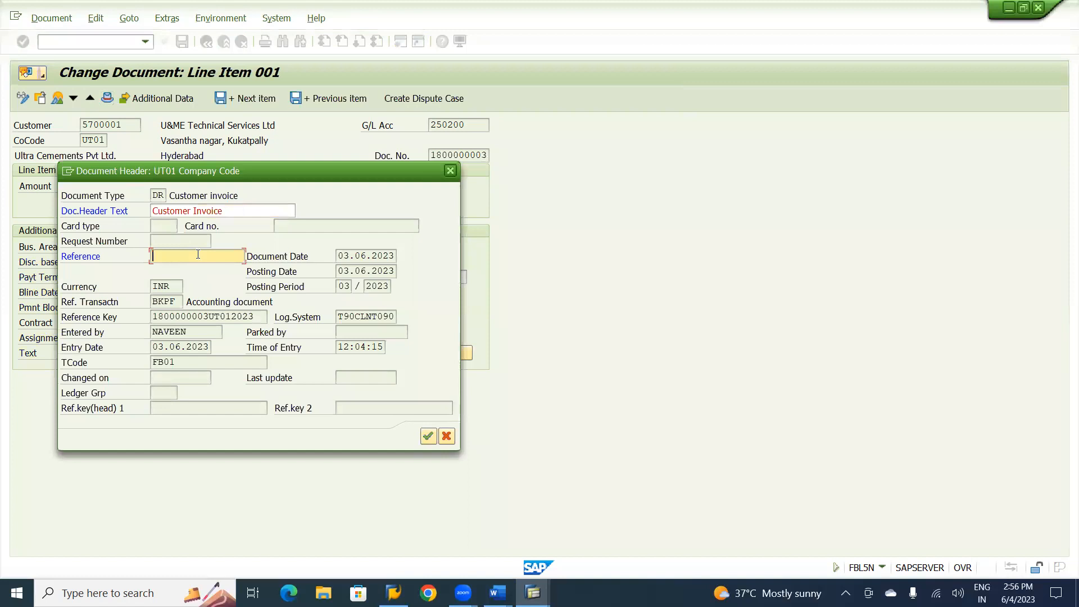
pyautogui.write('AR')
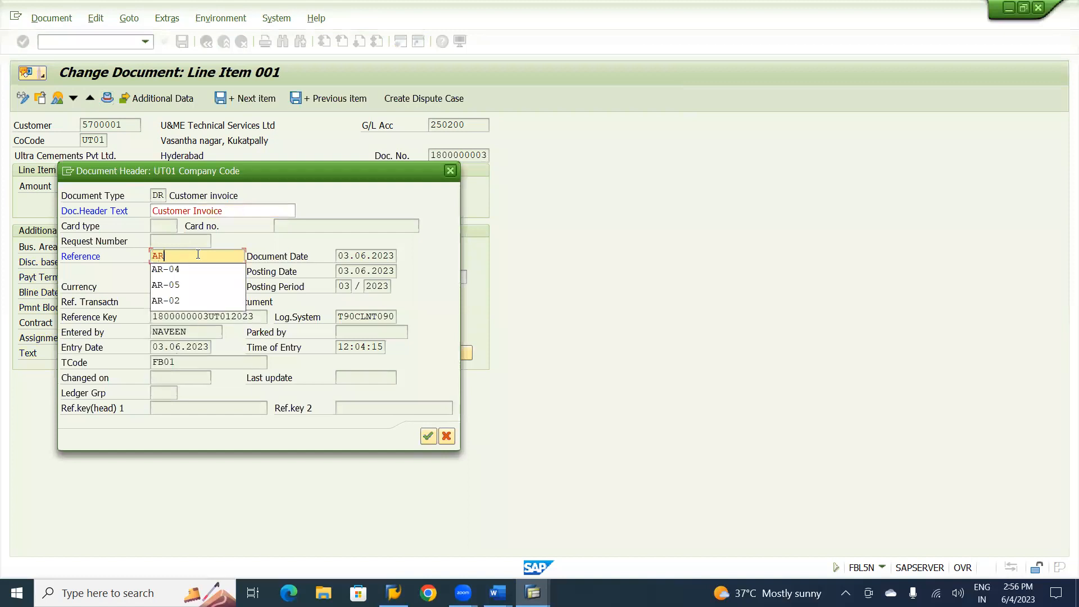
pyautogui.write('-04')
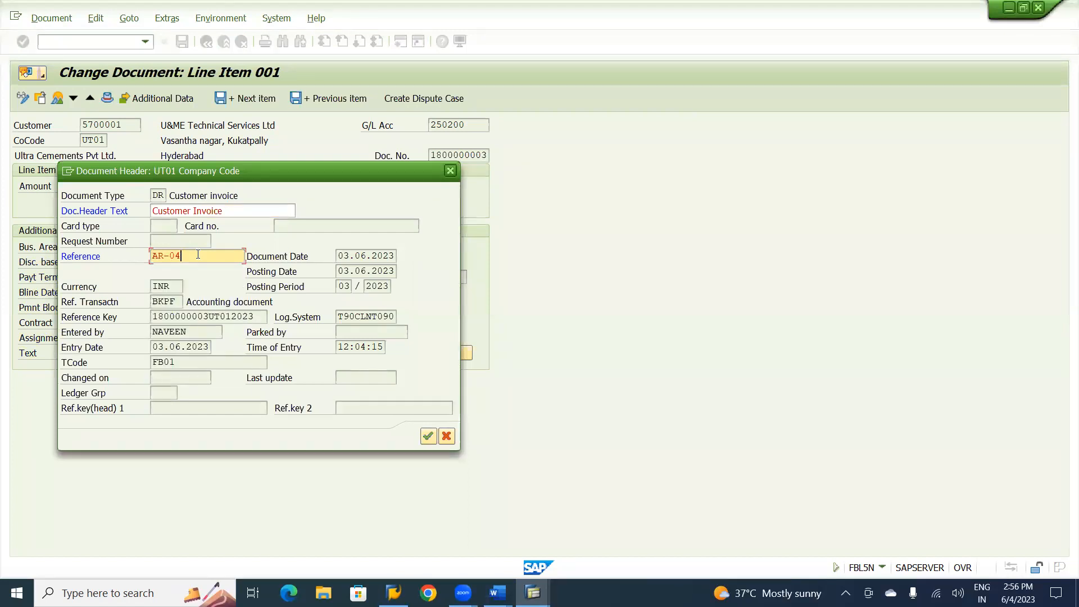
pyautogui.click(427, 437)
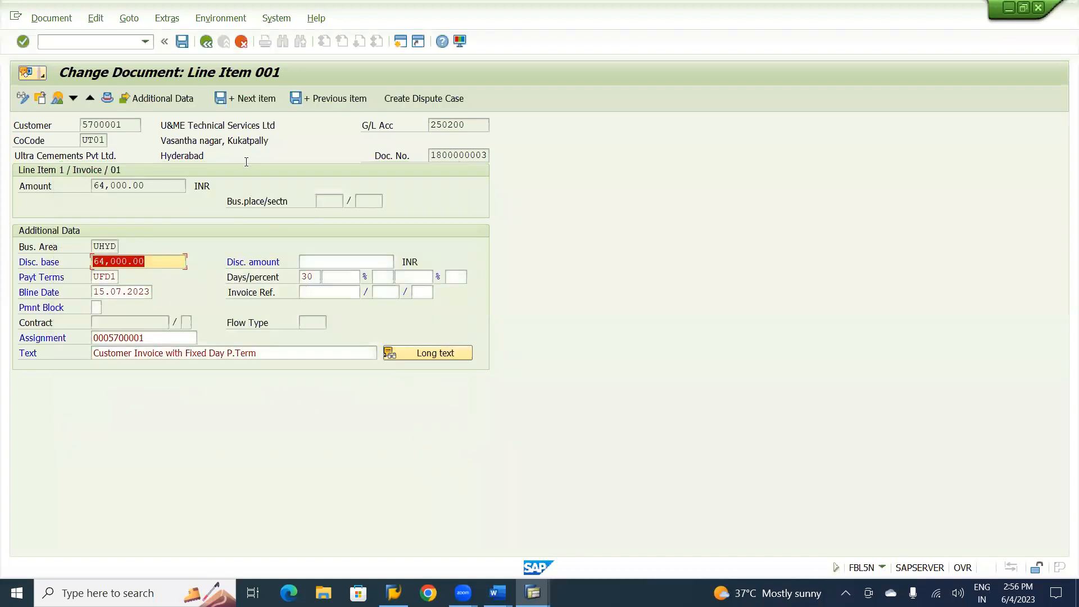
pyautogui.click(183, 41)
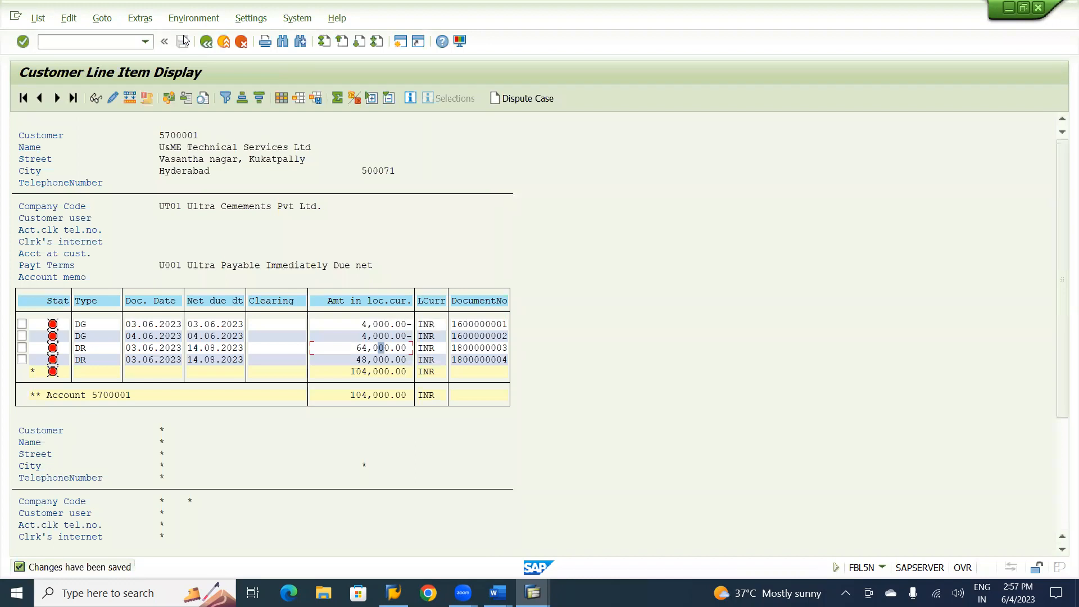
# - Switch back to the F-28 session and return to the payment's document overview, keeping the entered data
pyautogui.hotkey('alt', 'Tab')
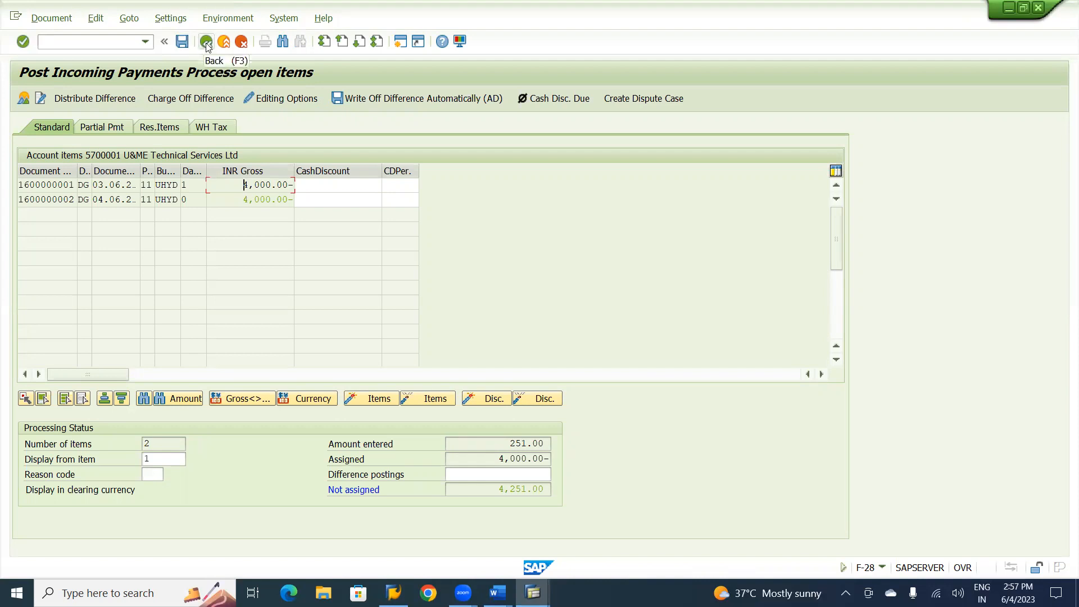
pyautogui.click(206, 42)
pyautogui.click(206, 42)
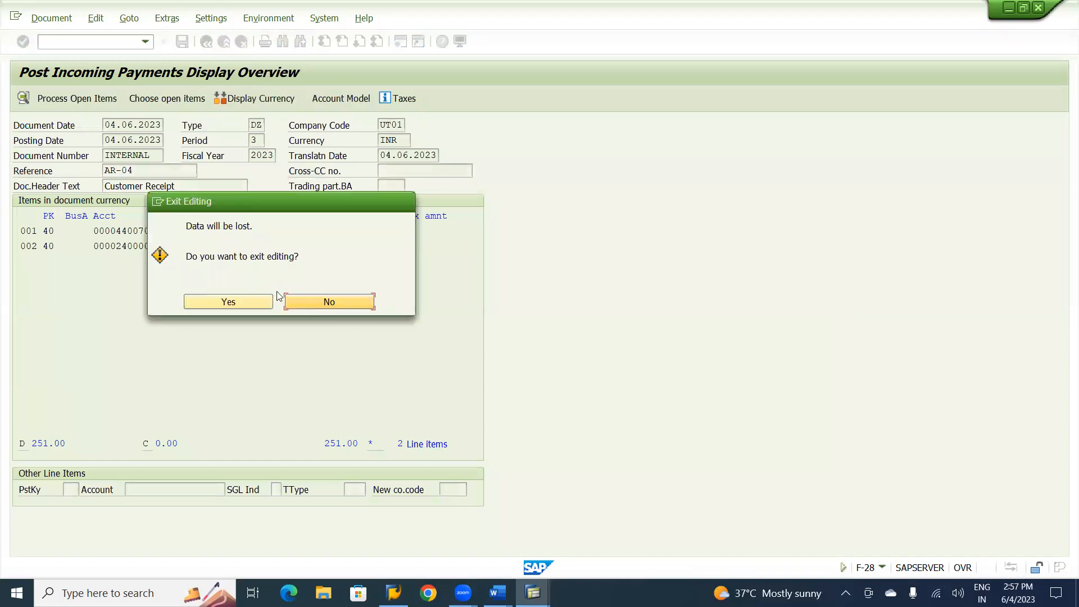
pyautogui.click(336, 303)
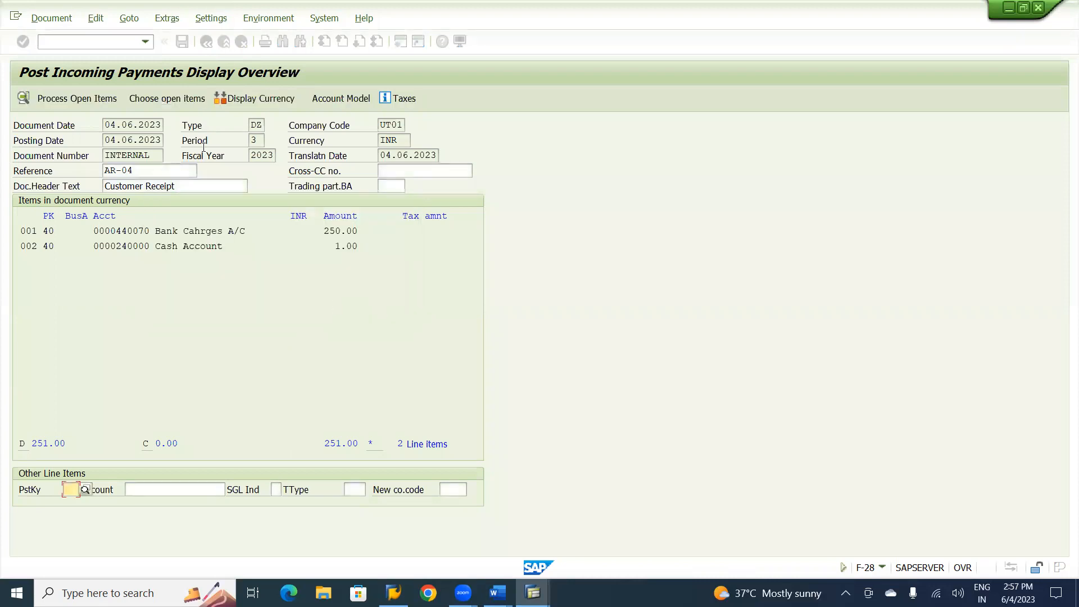
# - Choose the open items again by reference AR-04 and process them
pyautogui.click(158, 99)
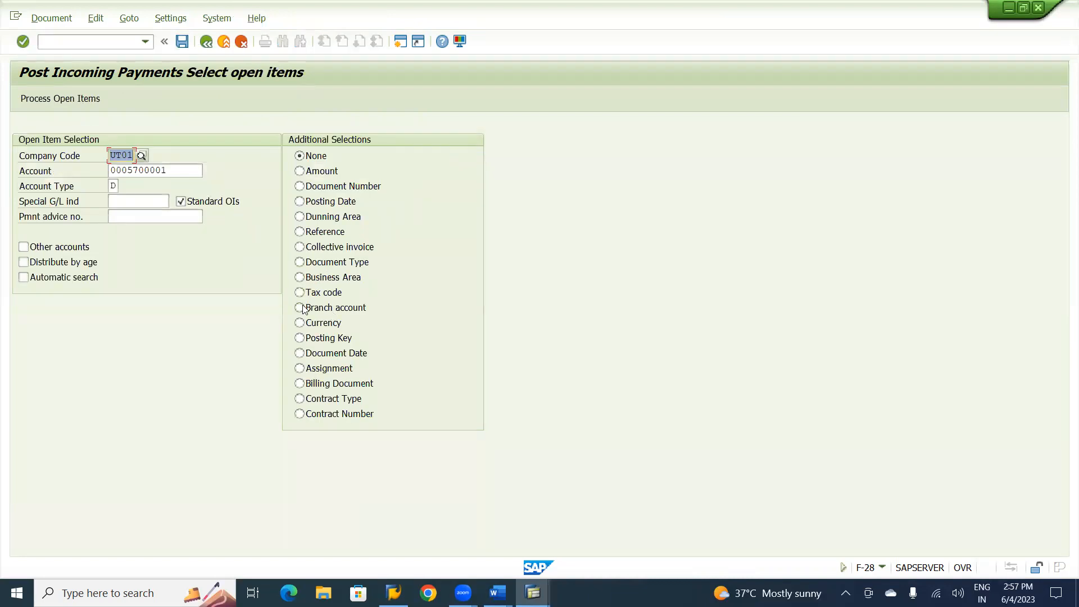
pyautogui.click(299, 232)
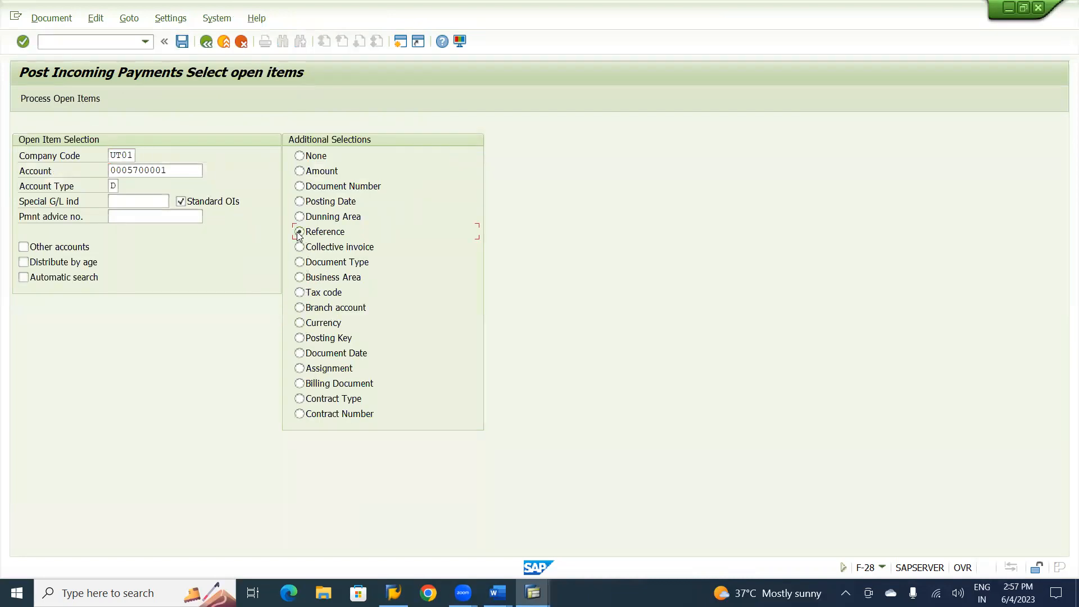
pyautogui.click(68, 99)
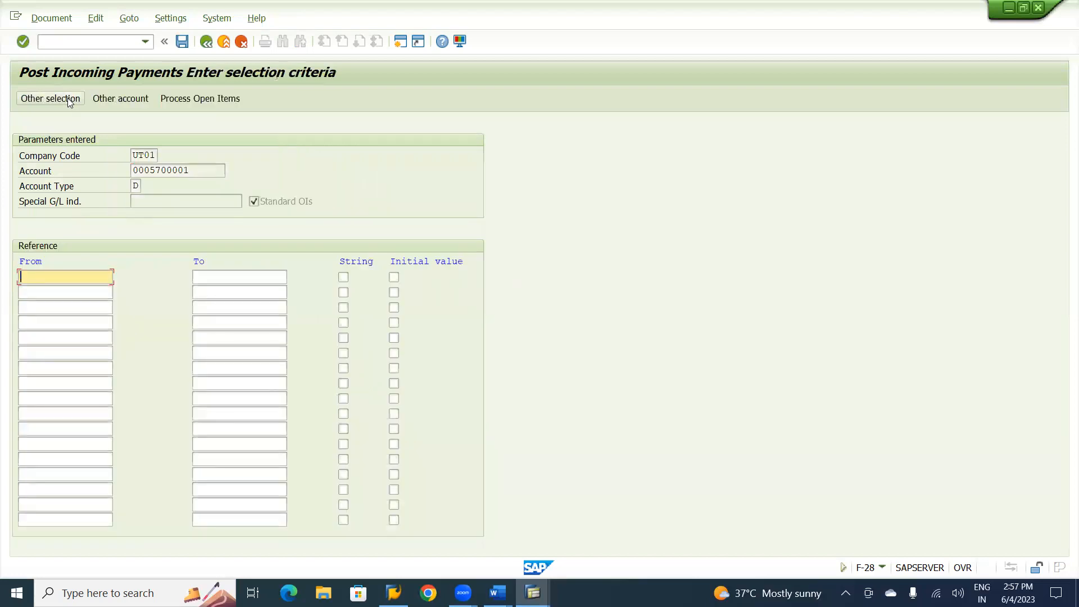
pyautogui.press('space')
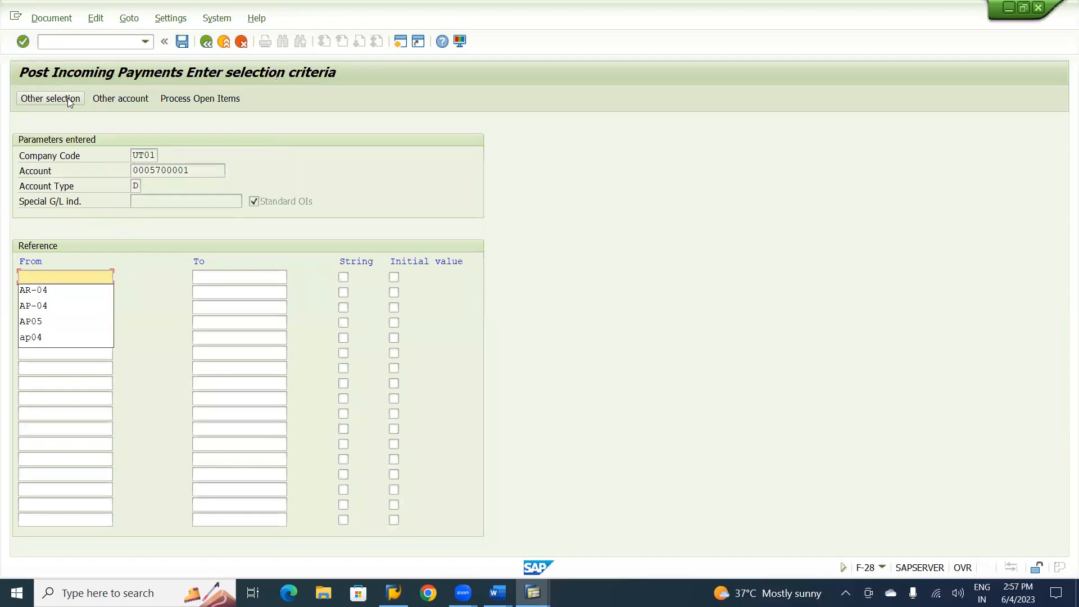
pyautogui.press('Down')
pyautogui.press('Return')
pyautogui.press('Tab')
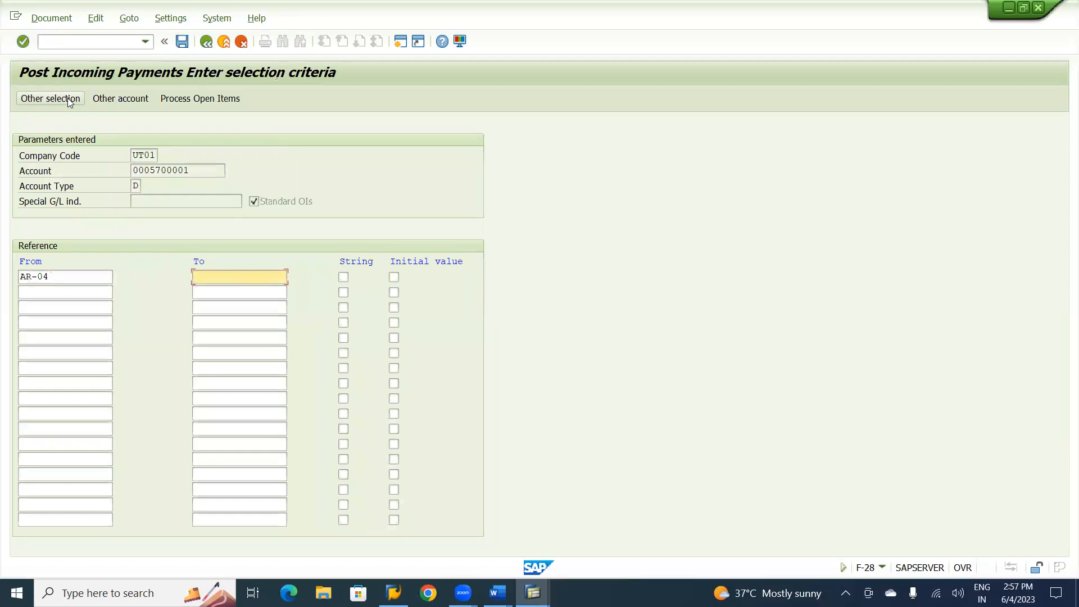
pyautogui.click(182, 102)
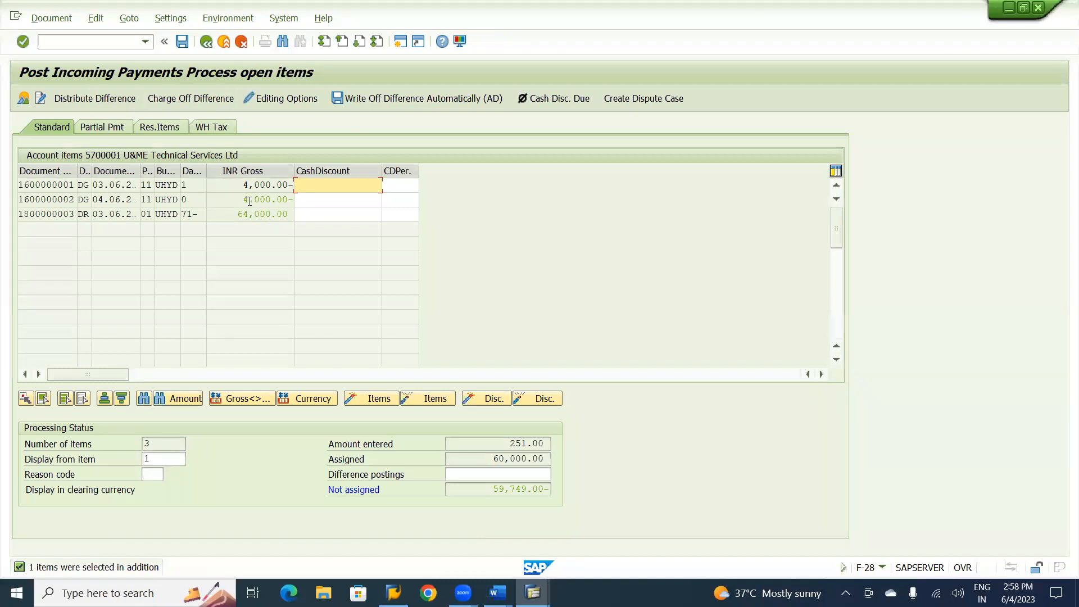
# - Enter a cash discount of 2600 for the 64,000 INR invoice
pyautogui.click(350, 214)
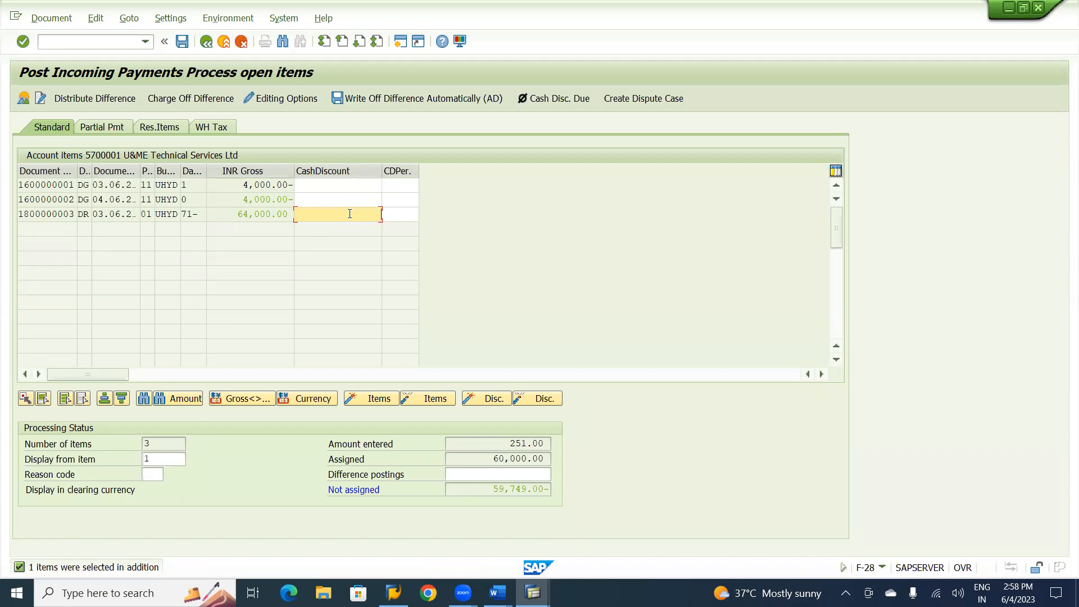
pyautogui.write('2600')
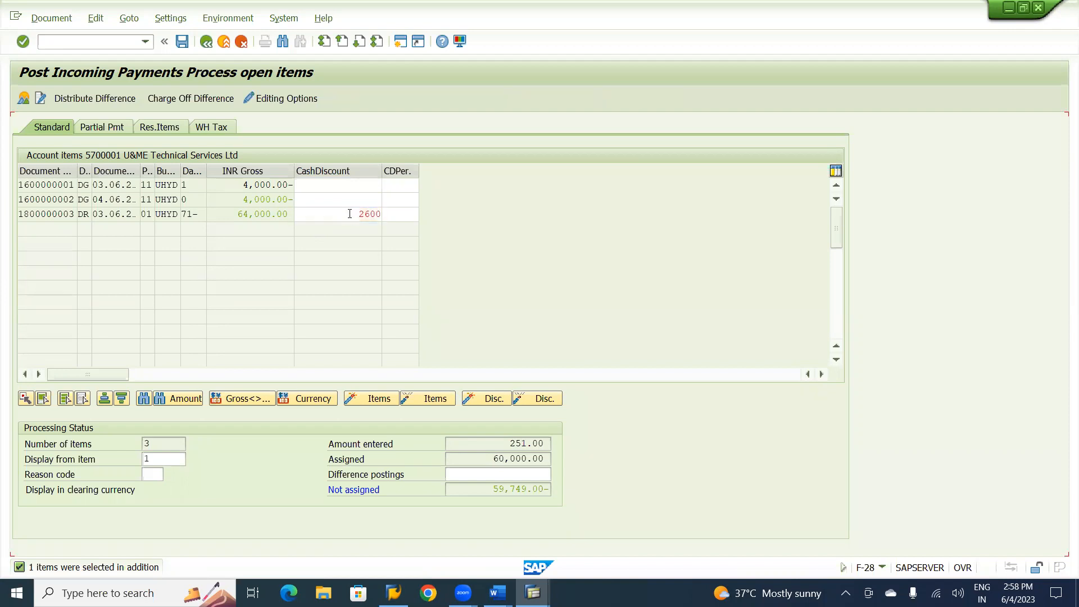
pyautogui.press('Return')
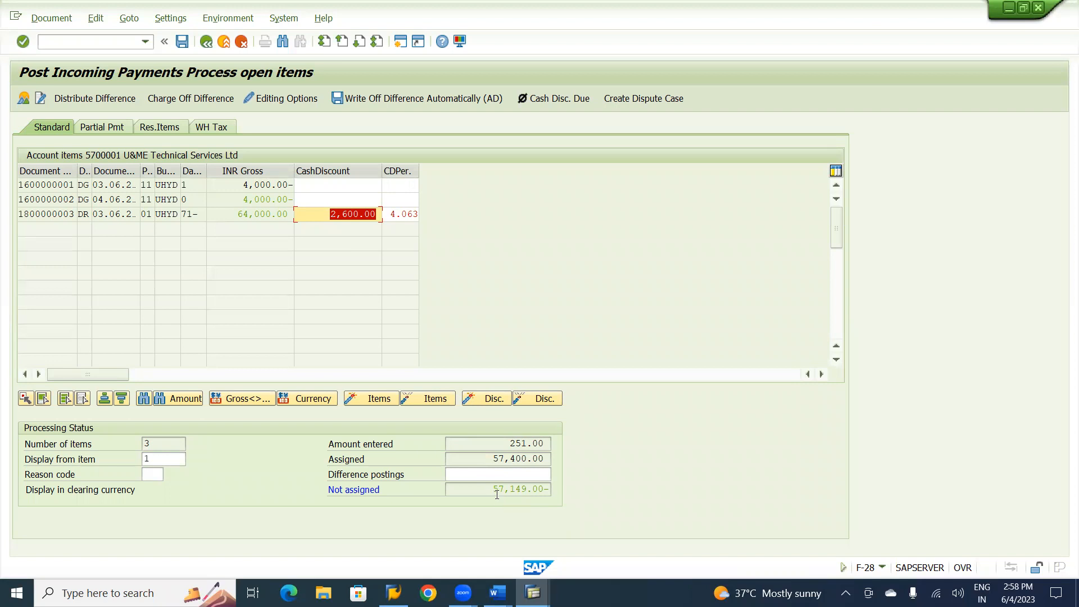
# - Copy the not assigned amount from the processing status
pyautogui.moveTo(493, 490); pyautogui.dragTo(545, 491)
pyautogui.hotkey('ctrl', 'c')
pyautogui.click(545, 491)
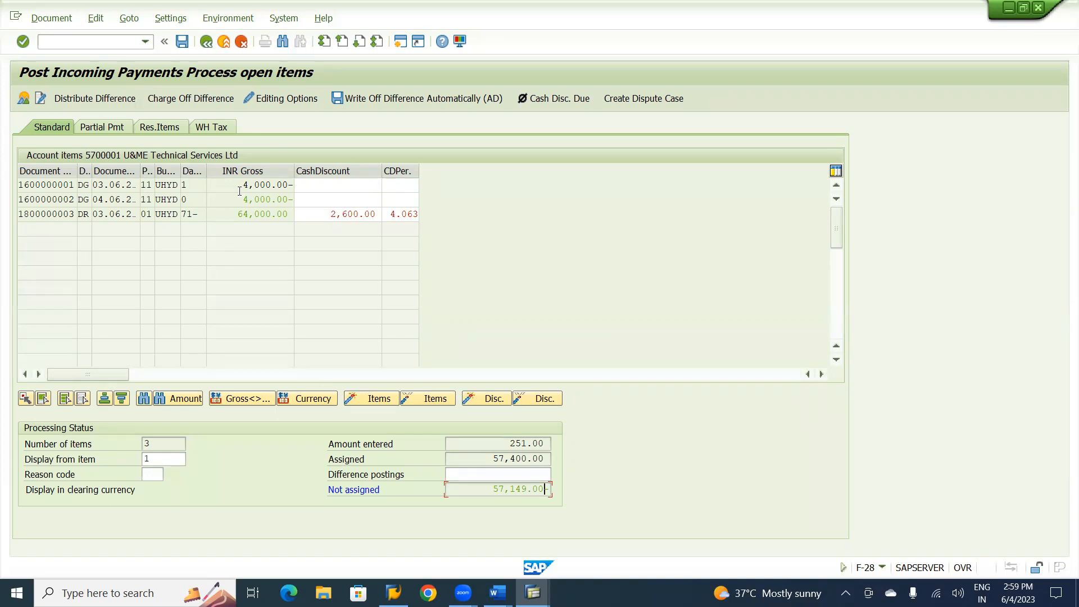
# - Return to the payment's document overview and set the Cash Account item's amount to 57,140.00
pyautogui.click(313, 95)
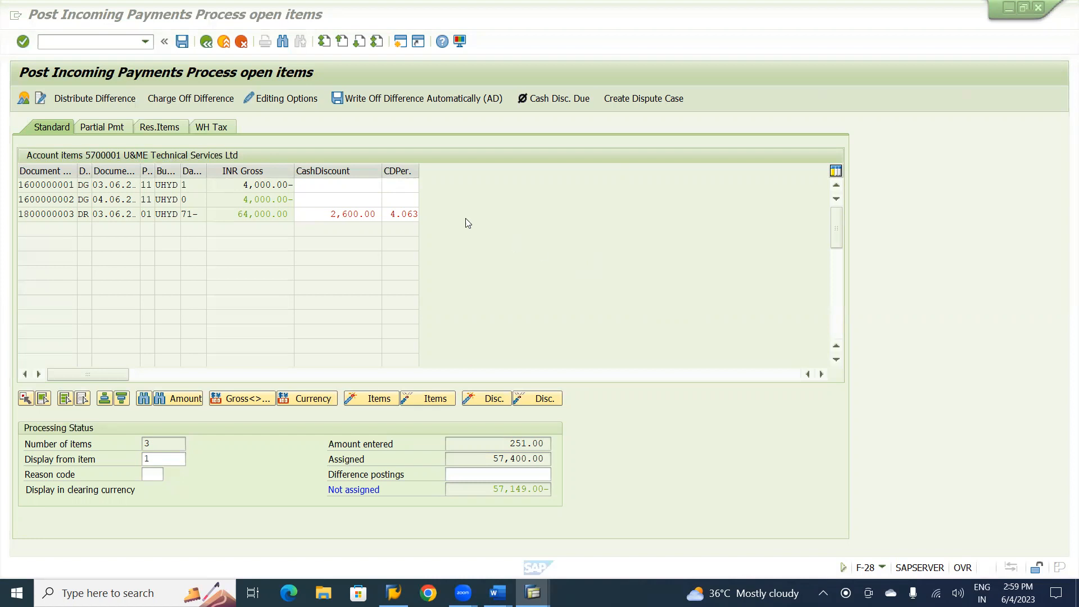
pyautogui.click(22, 99)
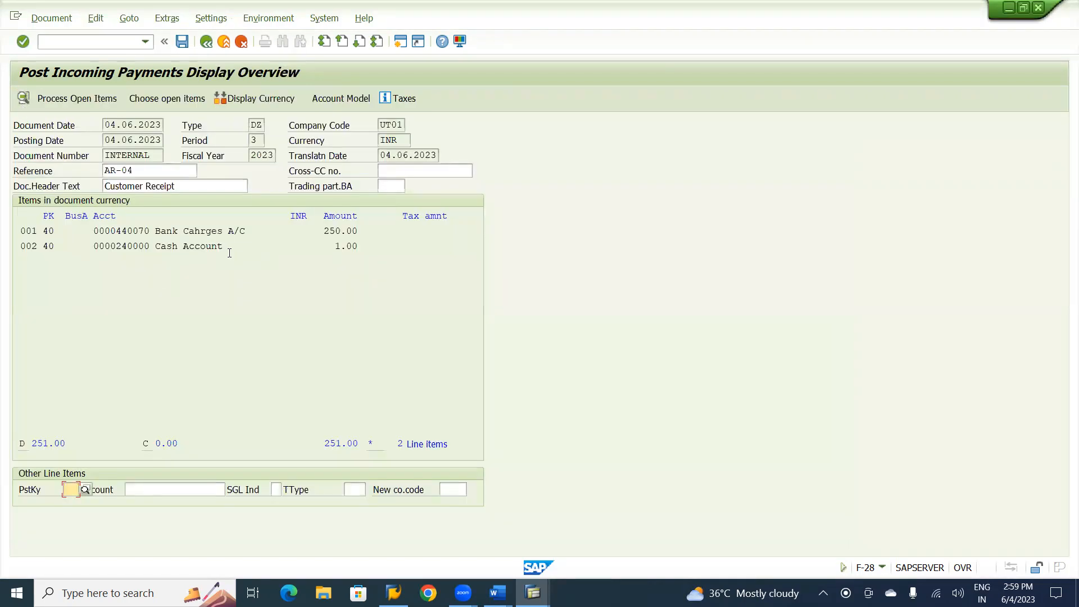
pyautogui.click(195, 245)
pyautogui.doubleClick(194, 246)
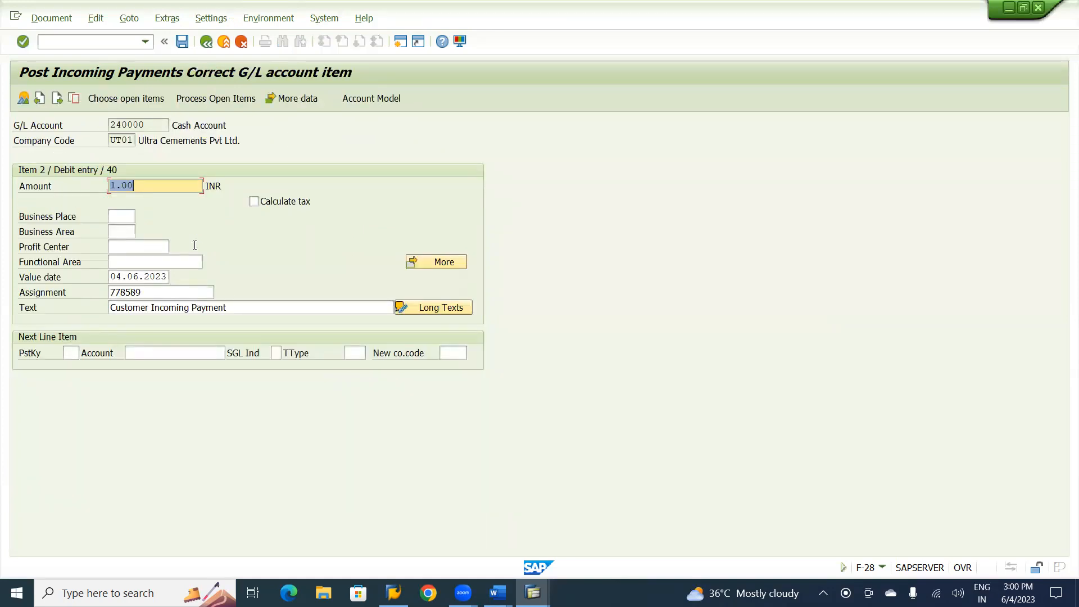
pyautogui.hotkey('ctrl', 'v')
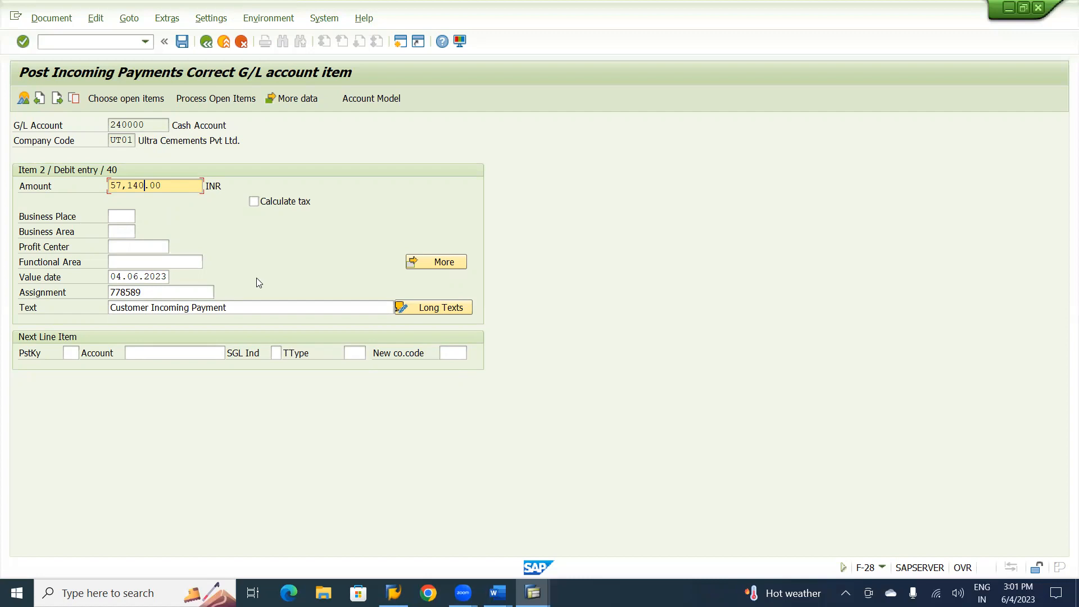
# - Simulate the incoming payment document and post it
pyautogui.click(43, 22)
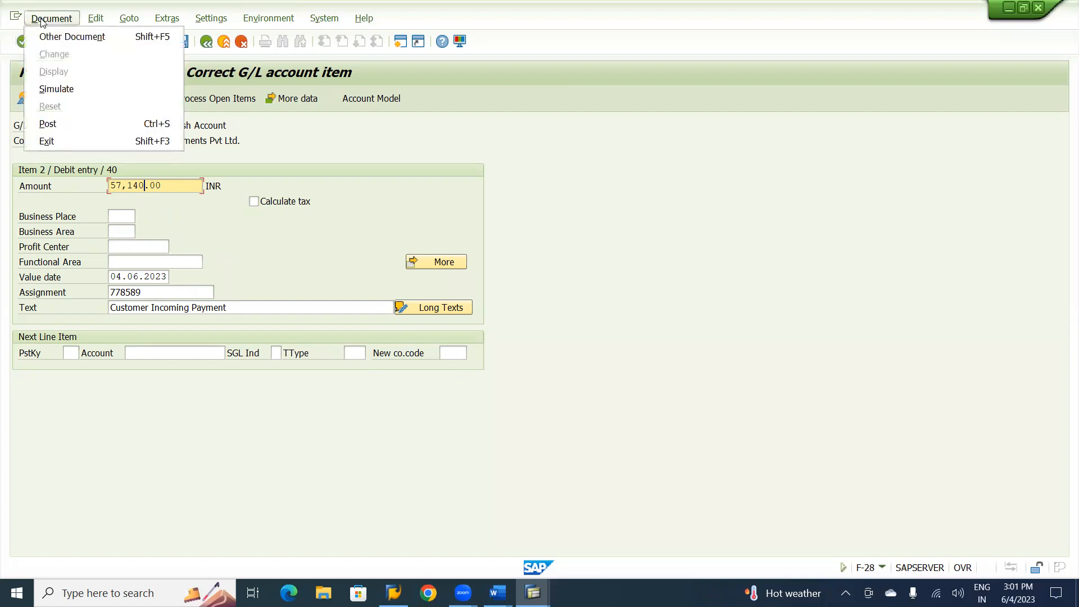
pyautogui.click(66, 96)
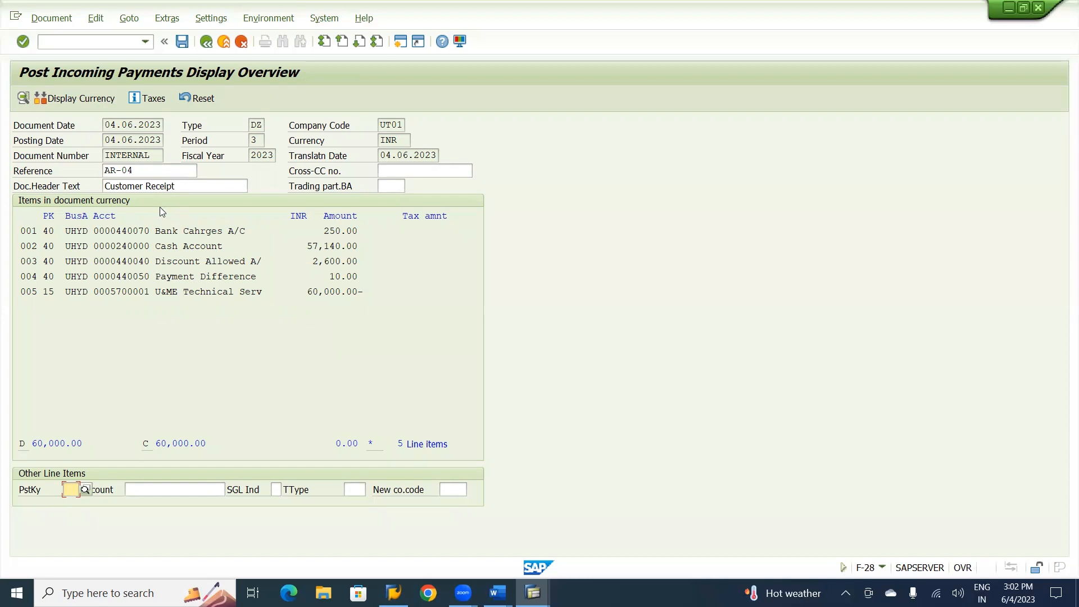
pyautogui.click(54, 18)
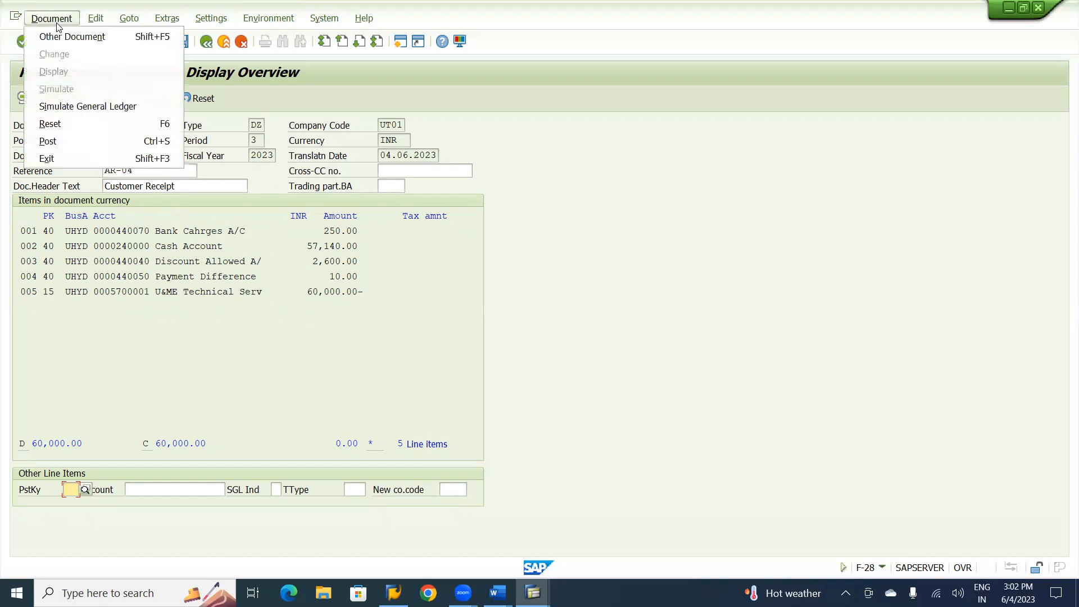
pyautogui.moveTo(93, 25)
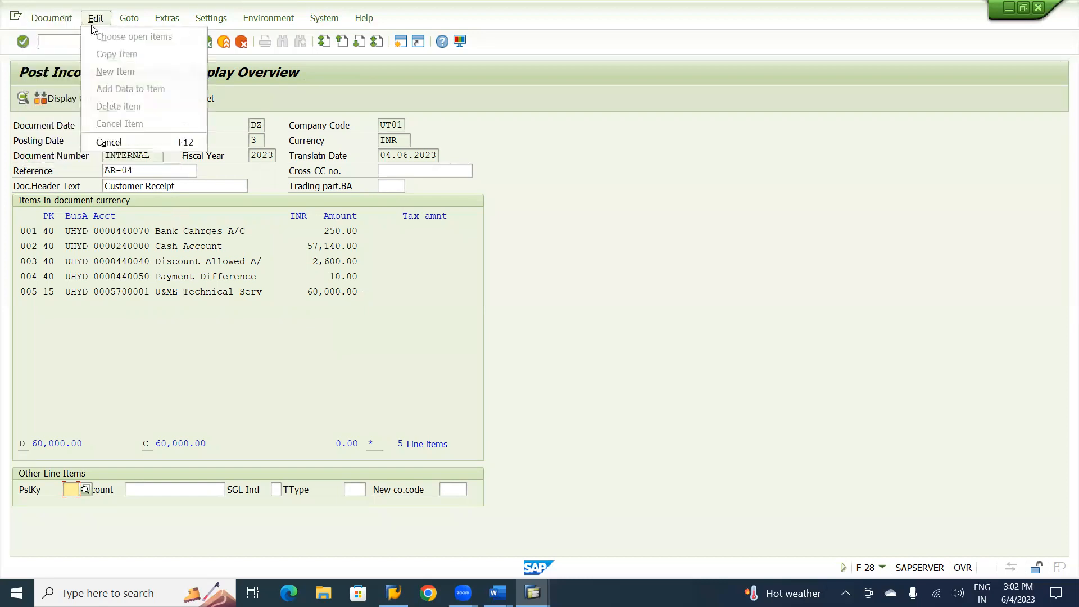
pyautogui.click(275, 102)
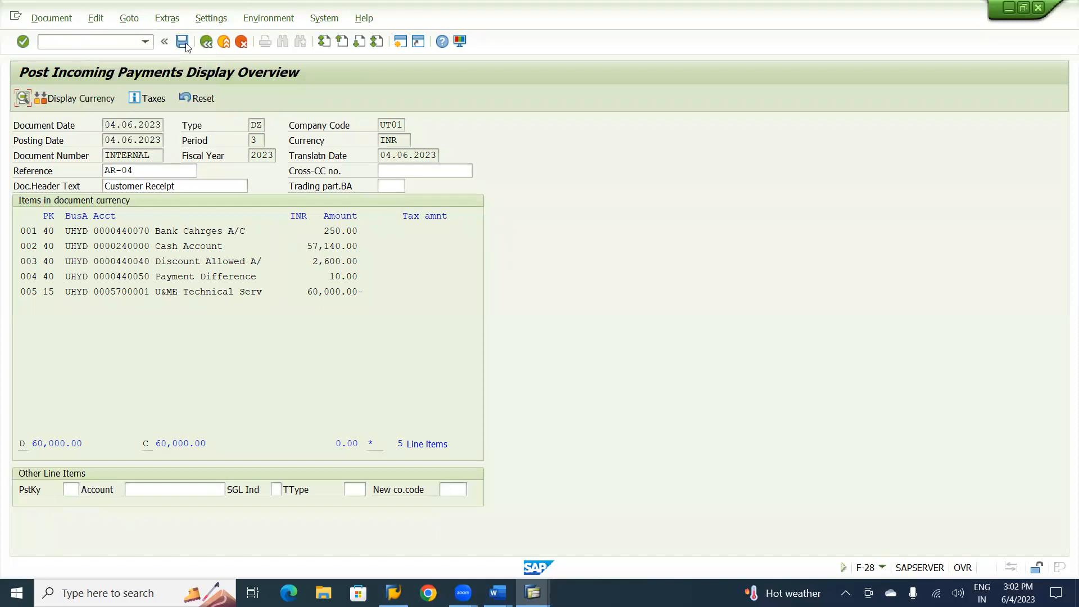
pyautogui.click(182, 41)
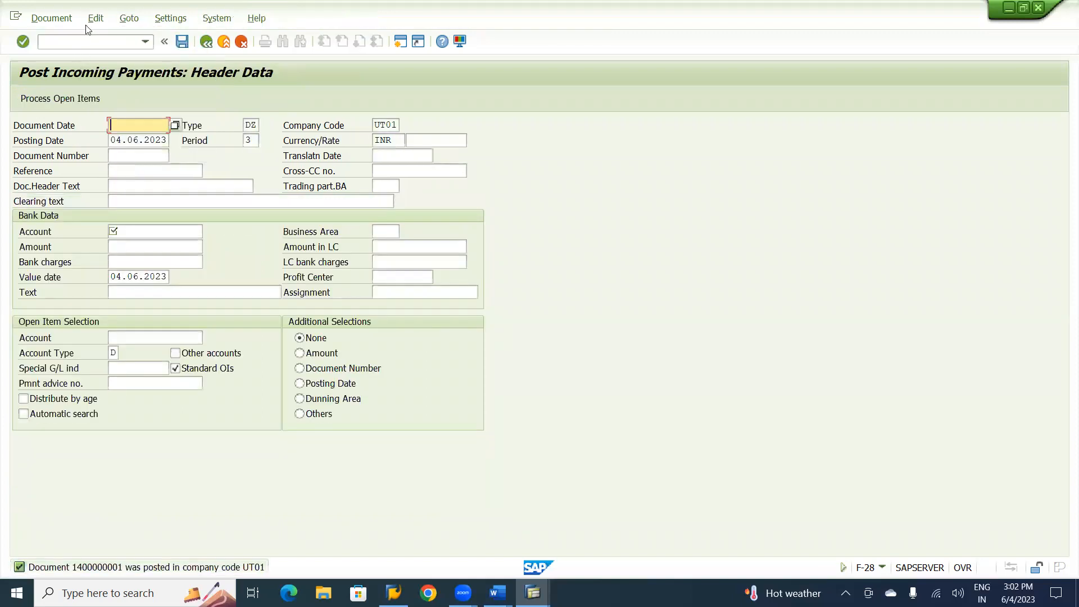
# - Display the document just posted in general ledger view and narrow its amount columns
pyautogui.click(67, 22)
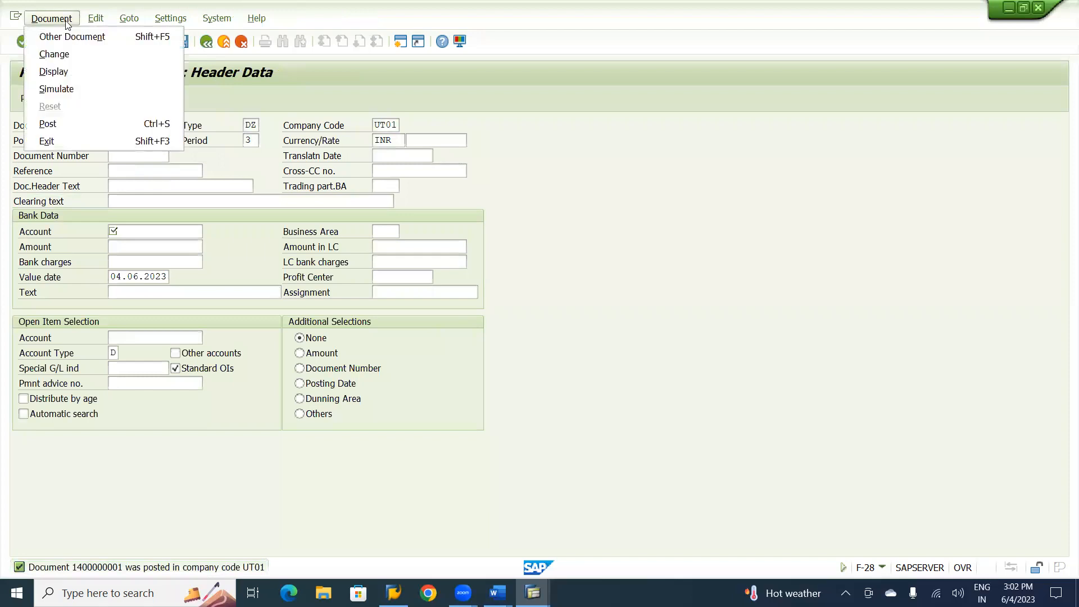
pyautogui.click(44, 71)
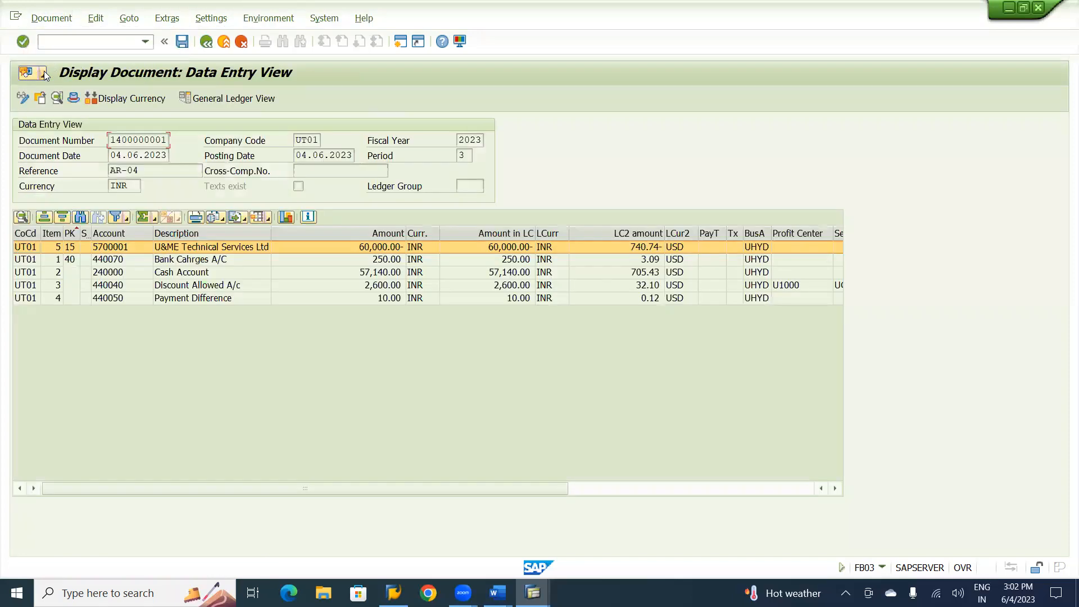
pyautogui.click(228, 99)
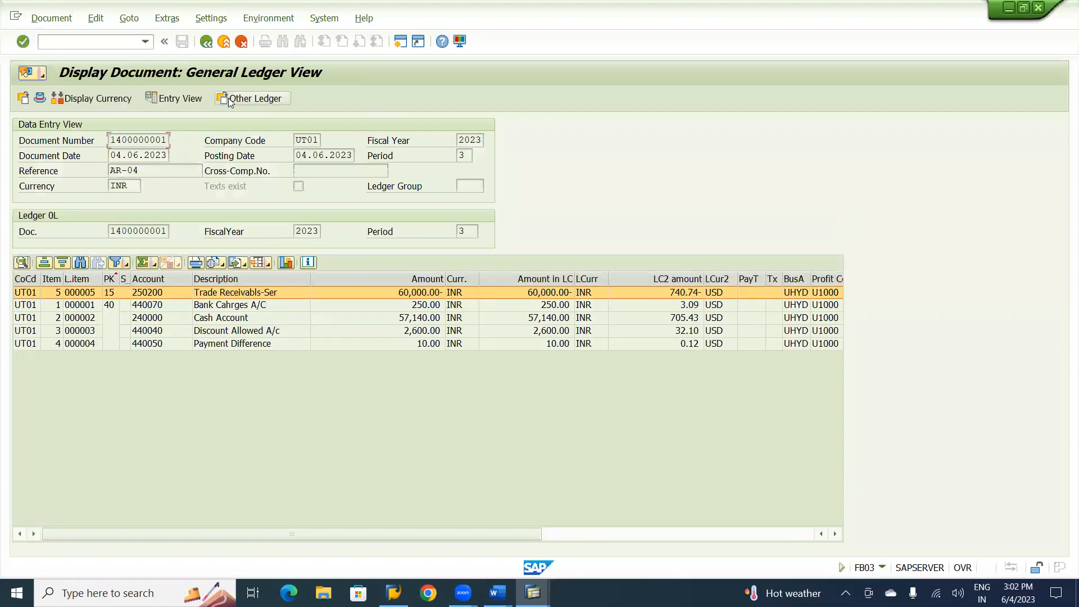
pyautogui.moveTo(447, 275); pyautogui.dragTo(393, 281)
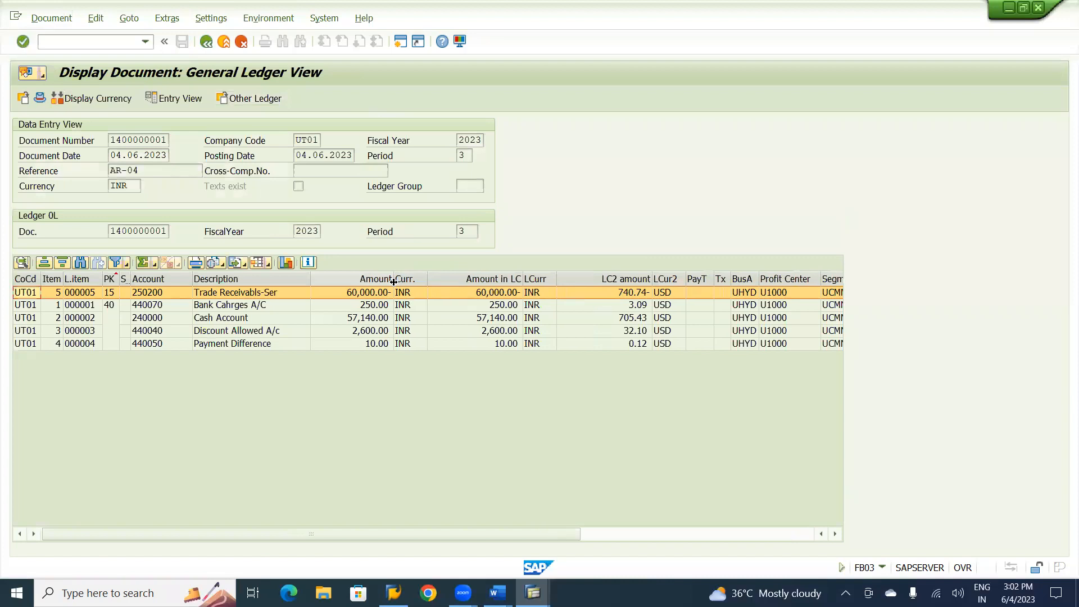
pyautogui.moveTo(653, 276); pyautogui.dragTo(615, 278)
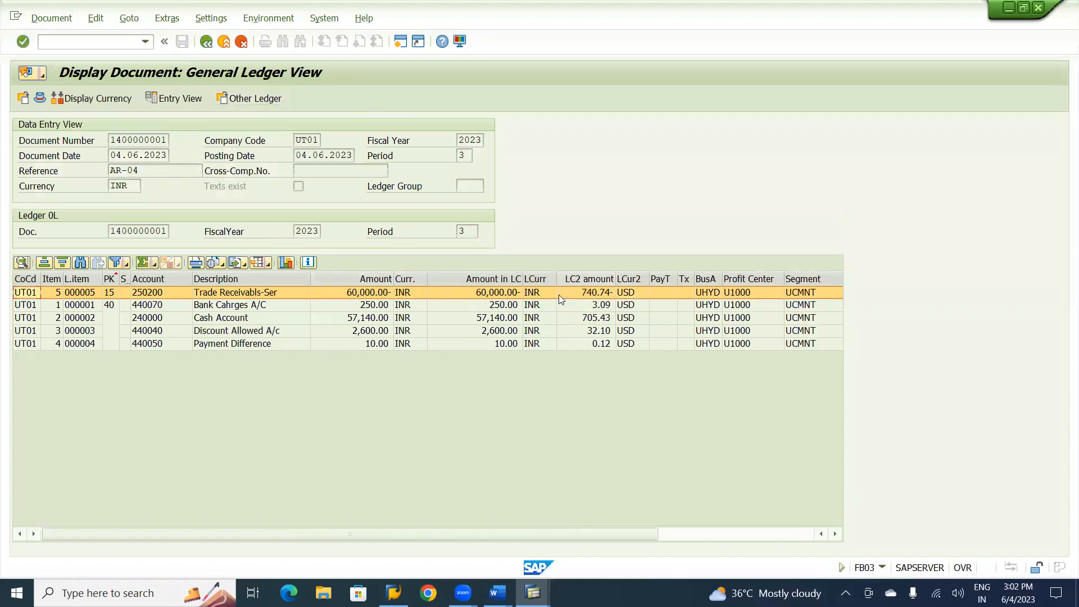
pyautogui.moveTo(523, 278); pyautogui.dragTo(491, 280)
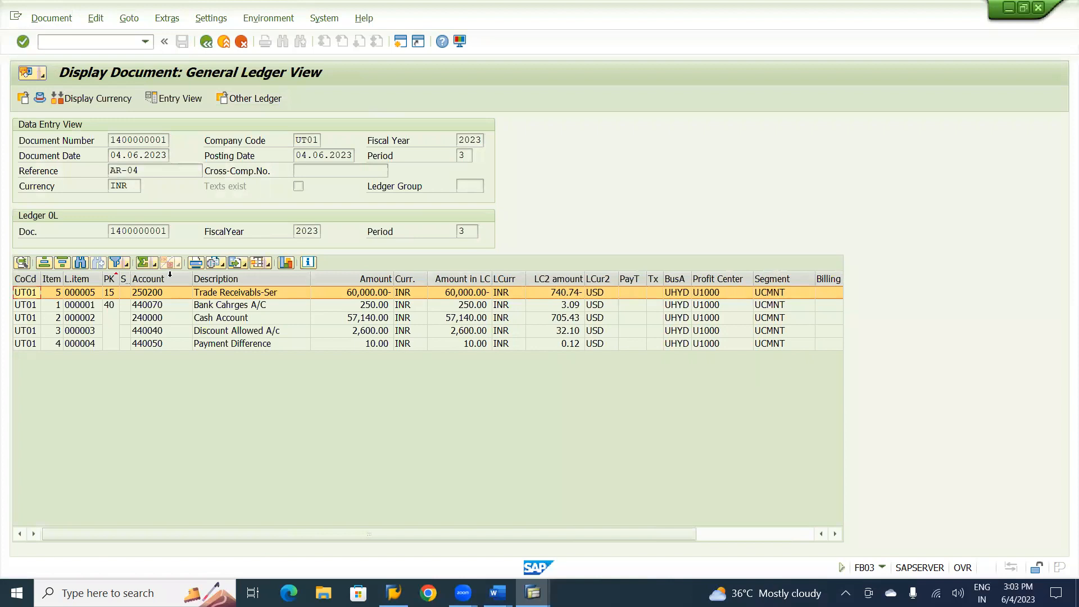
# - Sort the general ledger line items by posting key in descending order
pyautogui.click(111, 279)
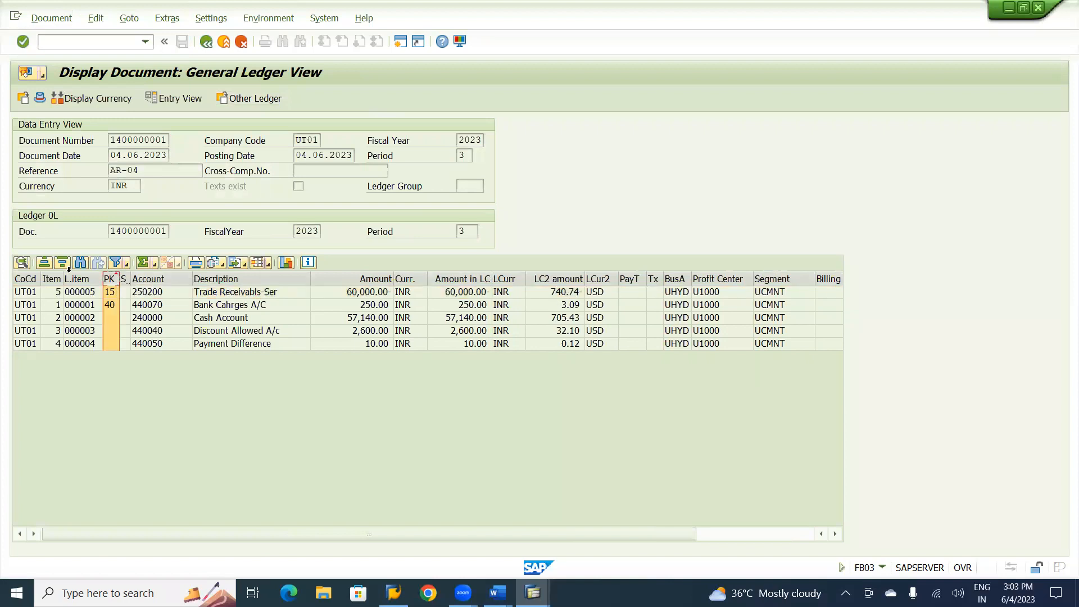
pyautogui.click(45, 263)
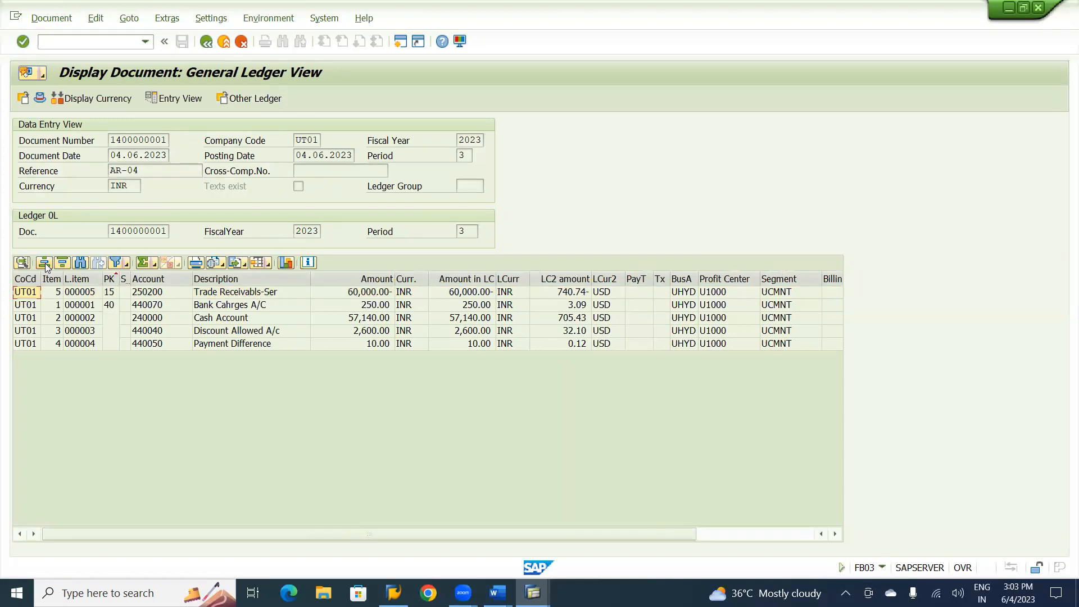
pyautogui.click(110, 279)
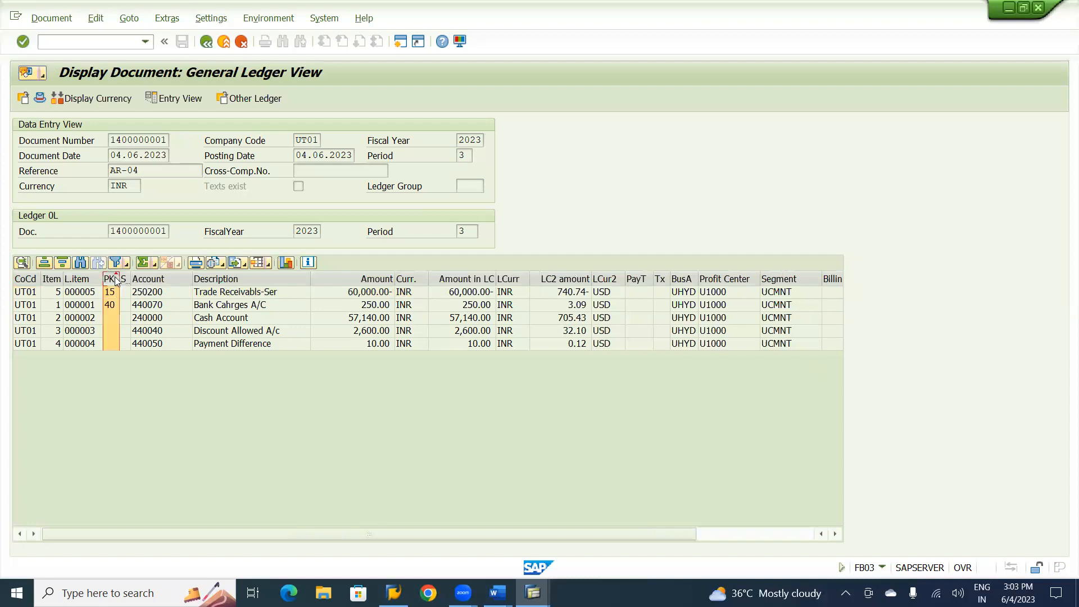
pyautogui.click(62, 263)
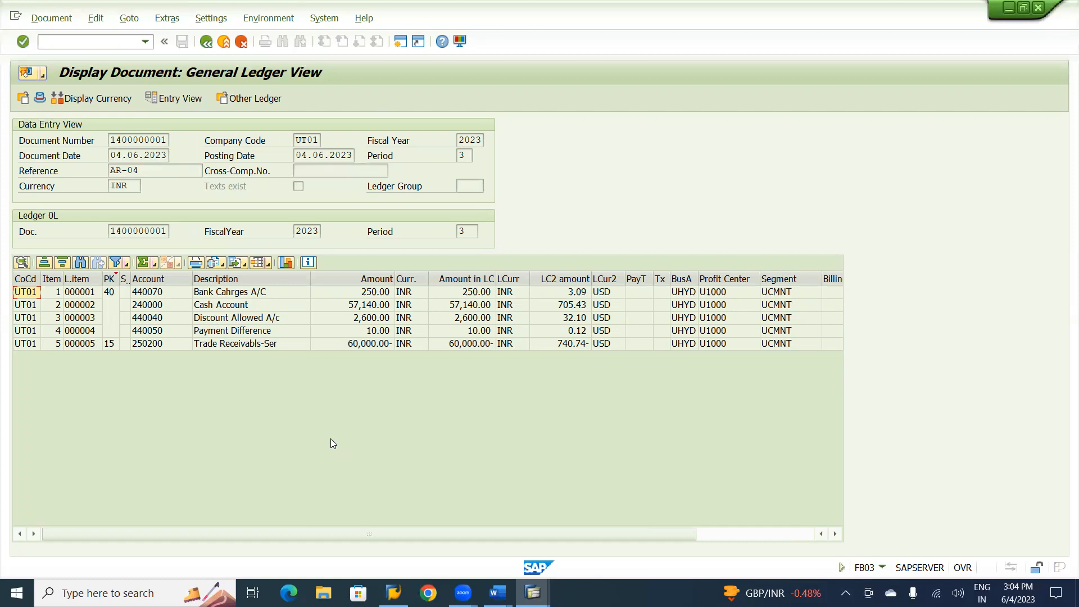
# - Switch to the Word notes and remove the space between "Line" and "Item" in the Customer Line Item Report heading
pyautogui.hotkey('alt', 'Tab')
pyautogui.hotkey('alt', 'Tab')
pyautogui.hotkey('alt', 'Tab')
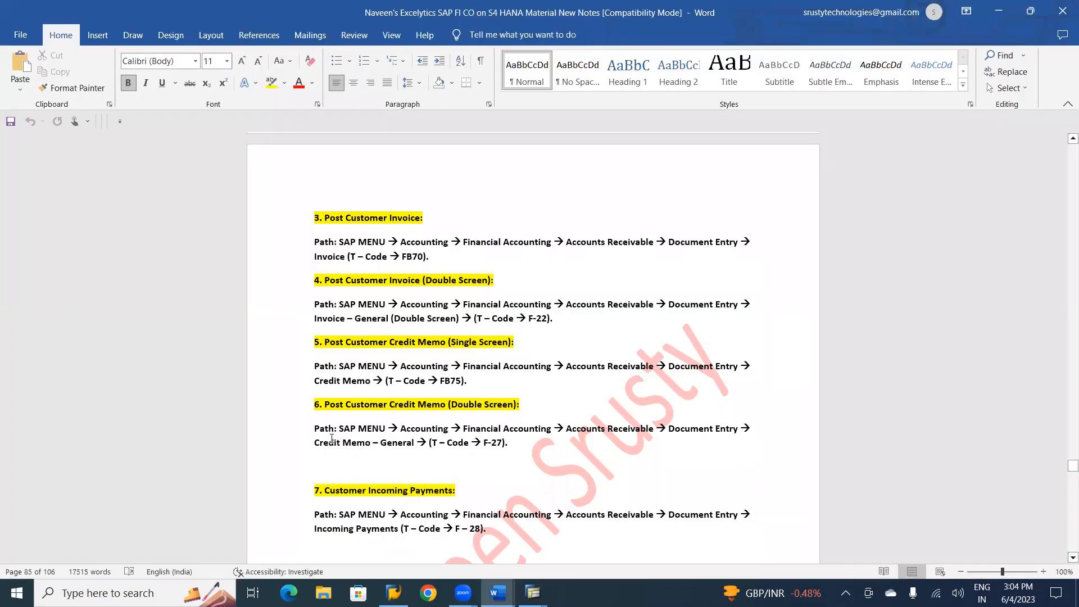
pyautogui.click(1071, 558)
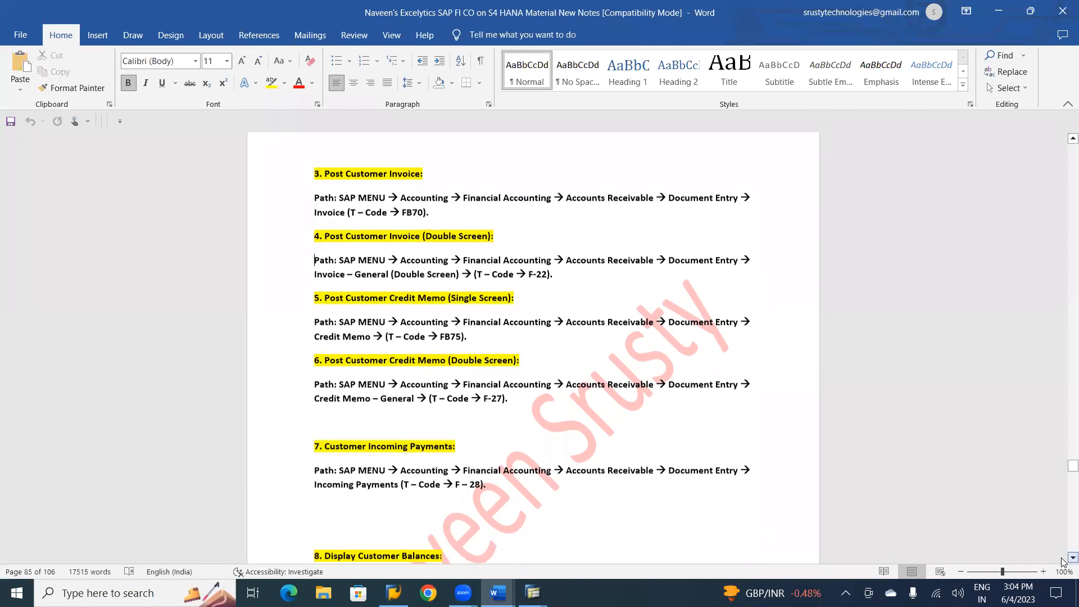
pyautogui.scroll(-3, 1062, 561)
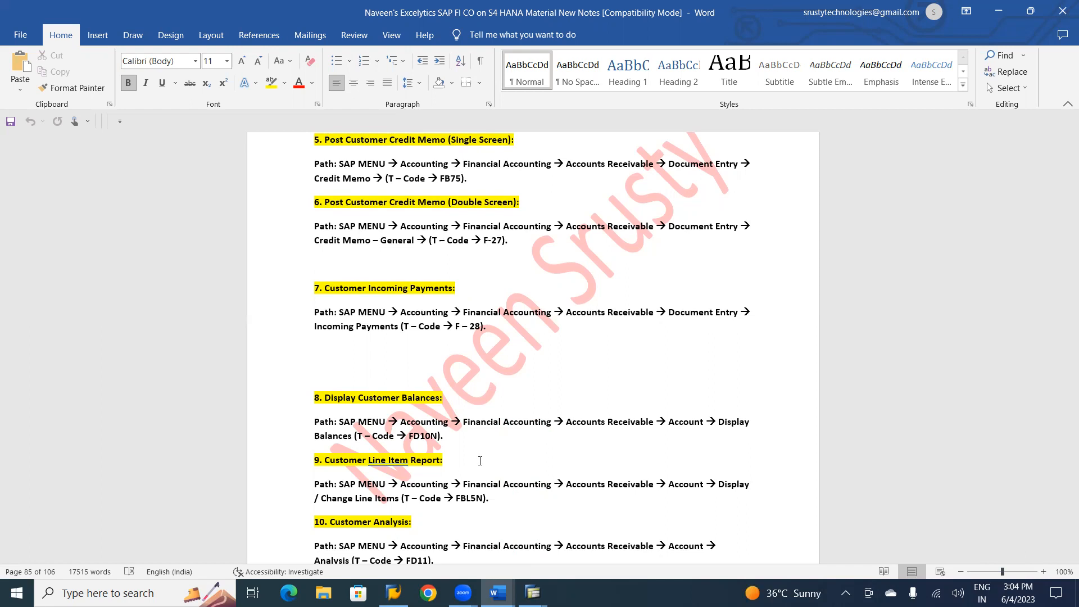
pyautogui.scroll(-3, 480, 461)
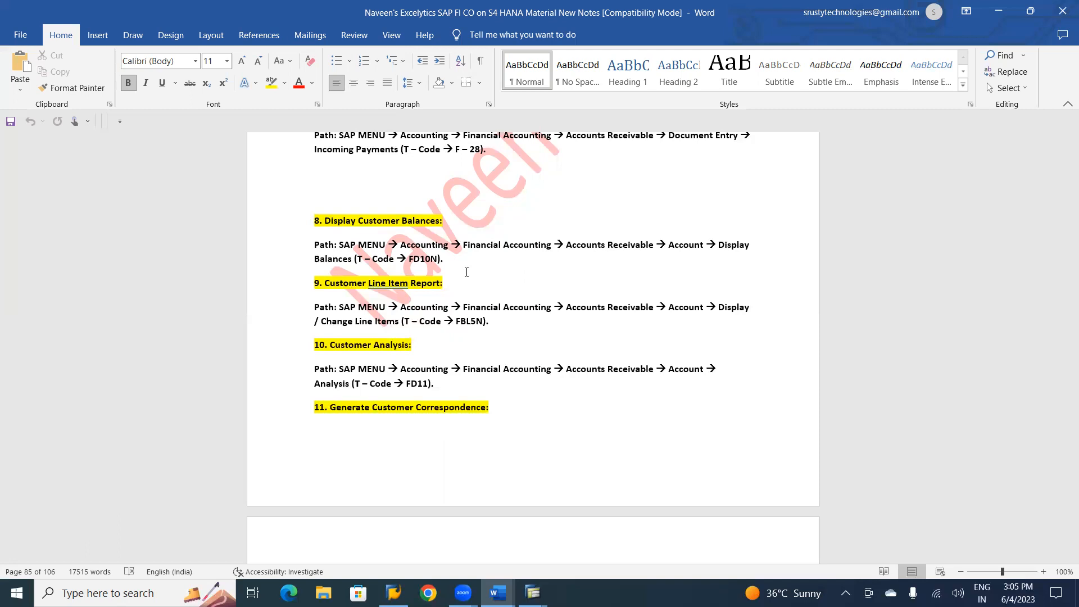
pyautogui.click(390, 283)
pyautogui.press('BackSpace')
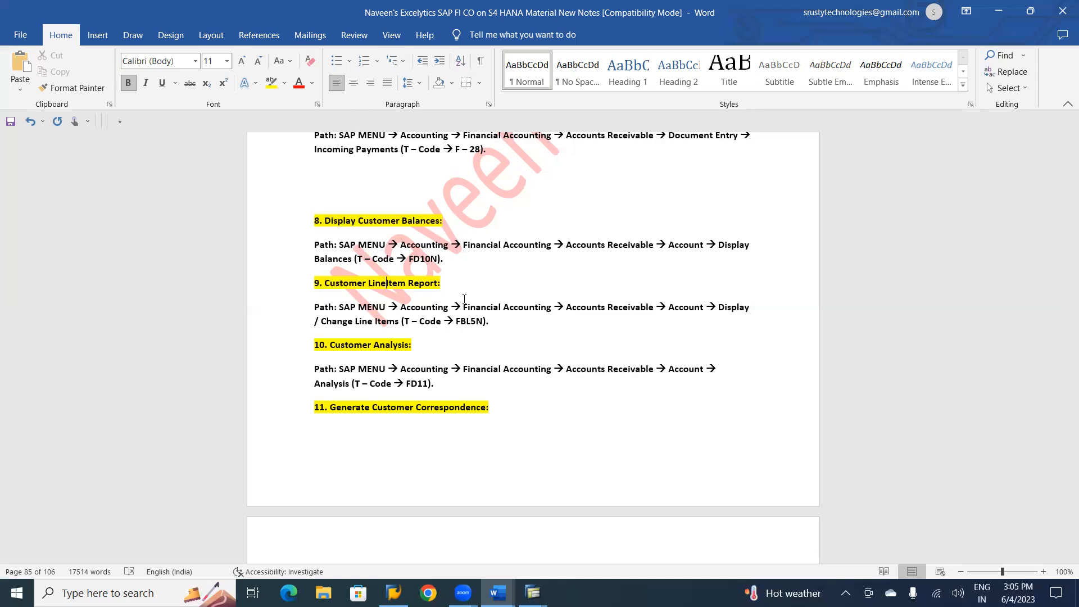
# - Switch back to SAP and exit the document display and the F-28 transaction to SAP Easy Access
pyautogui.hotkey('alt', 'Tab')
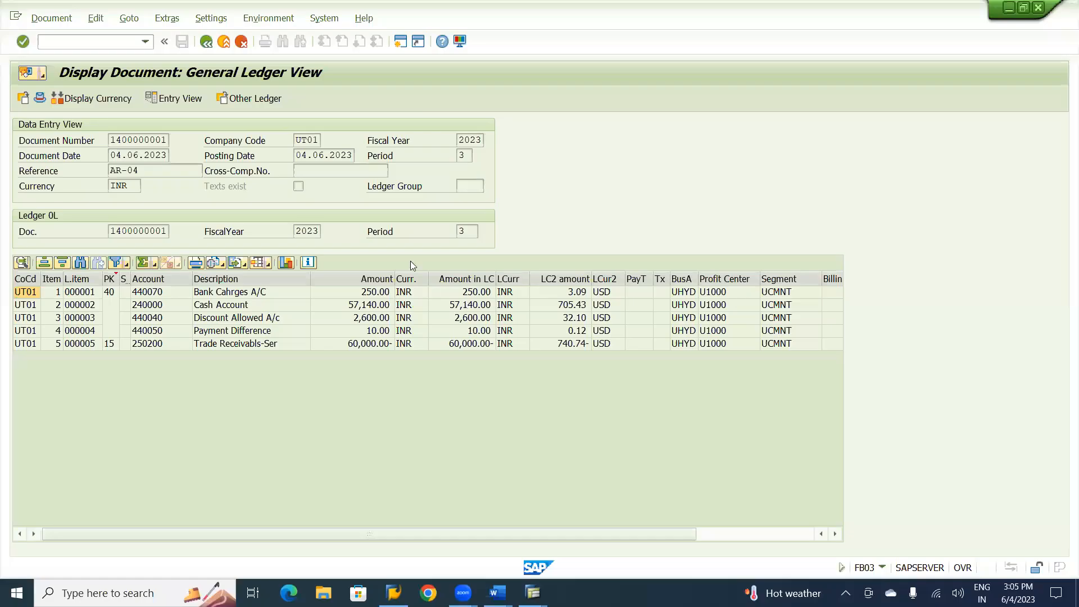
pyautogui.click(223, 42)
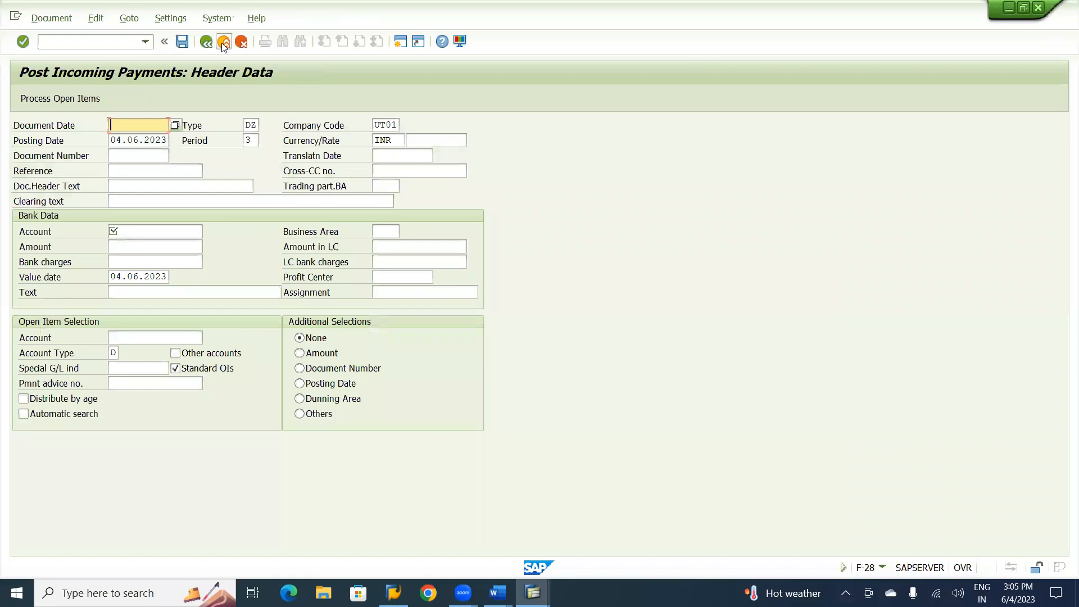
pyautogui.click(223, 42)
pyautogui.click(228, 302)
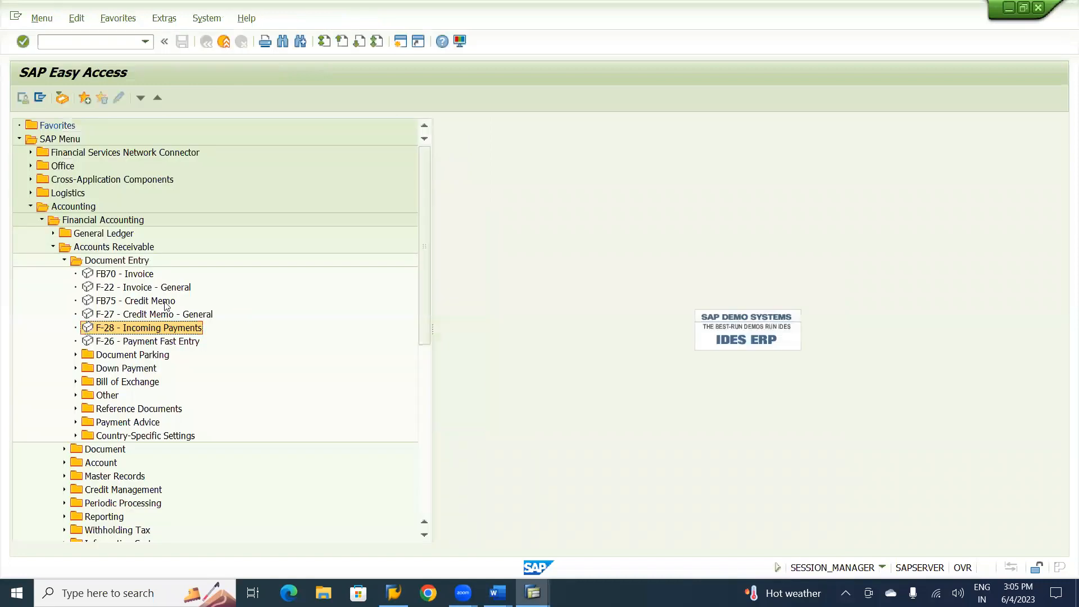
# - Collapse Document Entry and start FD10N Display Balances from the Account folder of Accounts Receivable
pyautogui.click(64, 261)
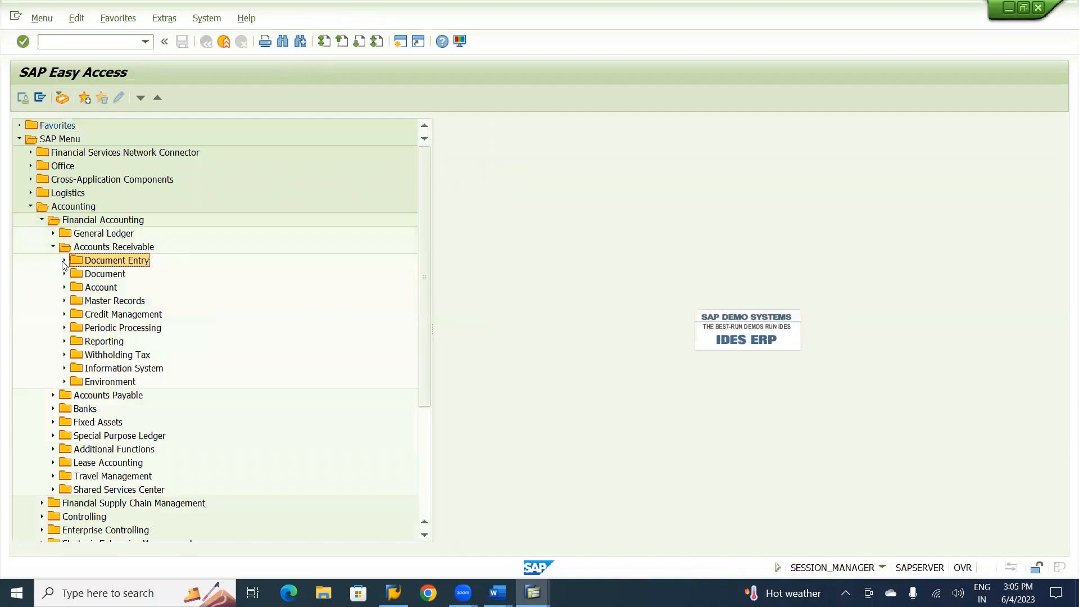
pyautogui.click(96, 250)
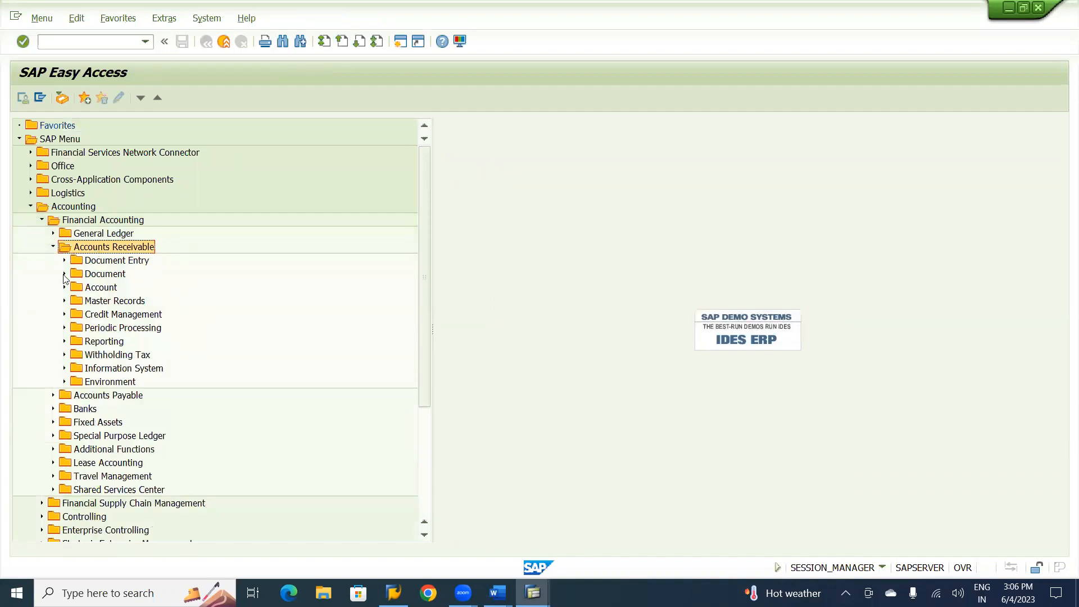
pyautogui.click(64, 274)
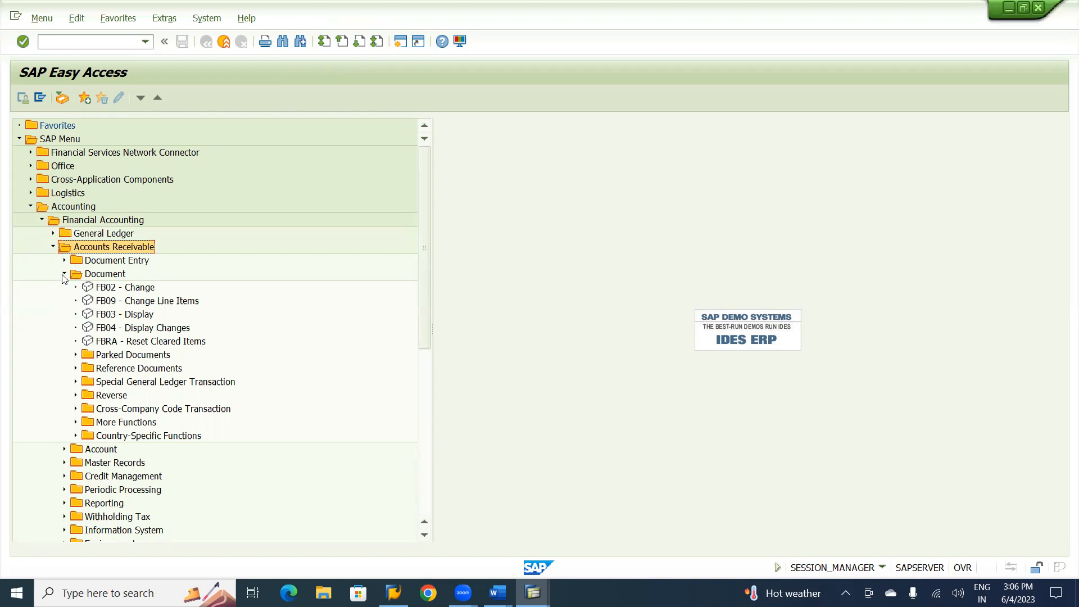
pyautogui.click(64, 275)
pyautogui.click(64, 287)
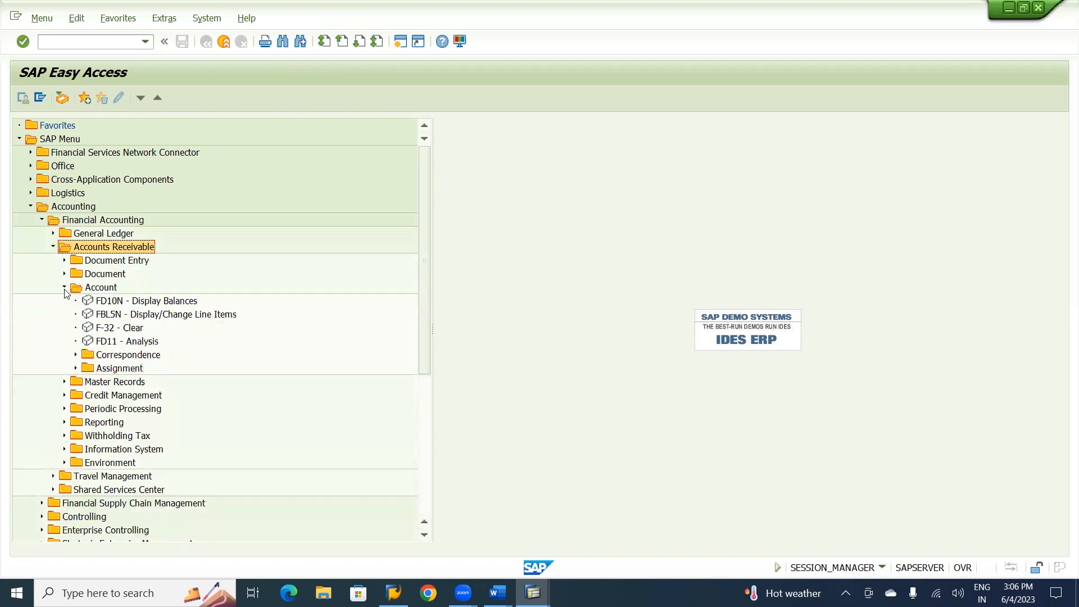
pyautogui.click(129, 302)
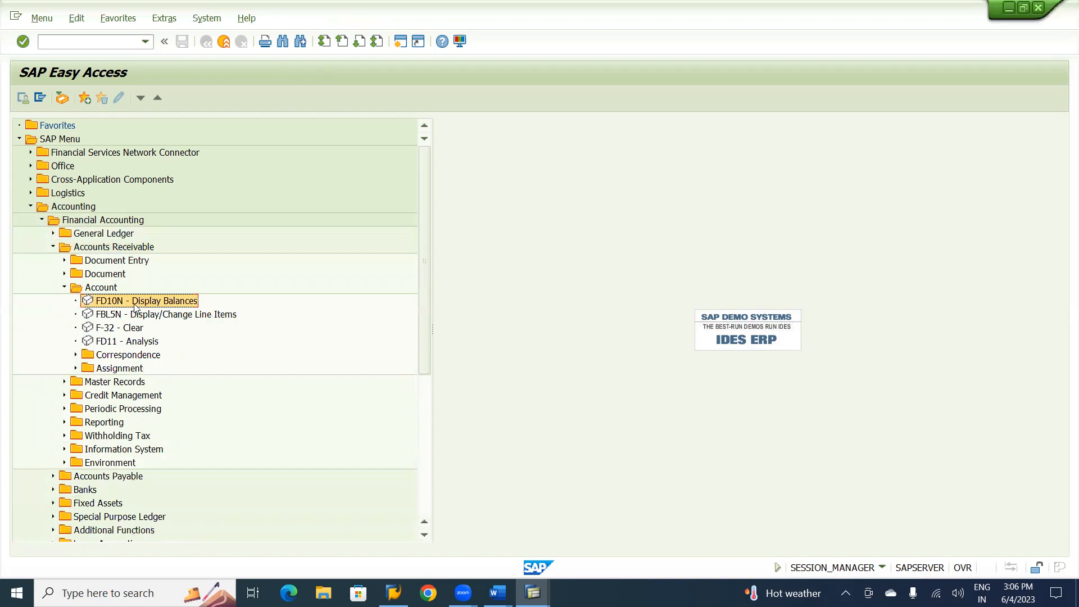
pyautogui.doubleClick(135, 307)
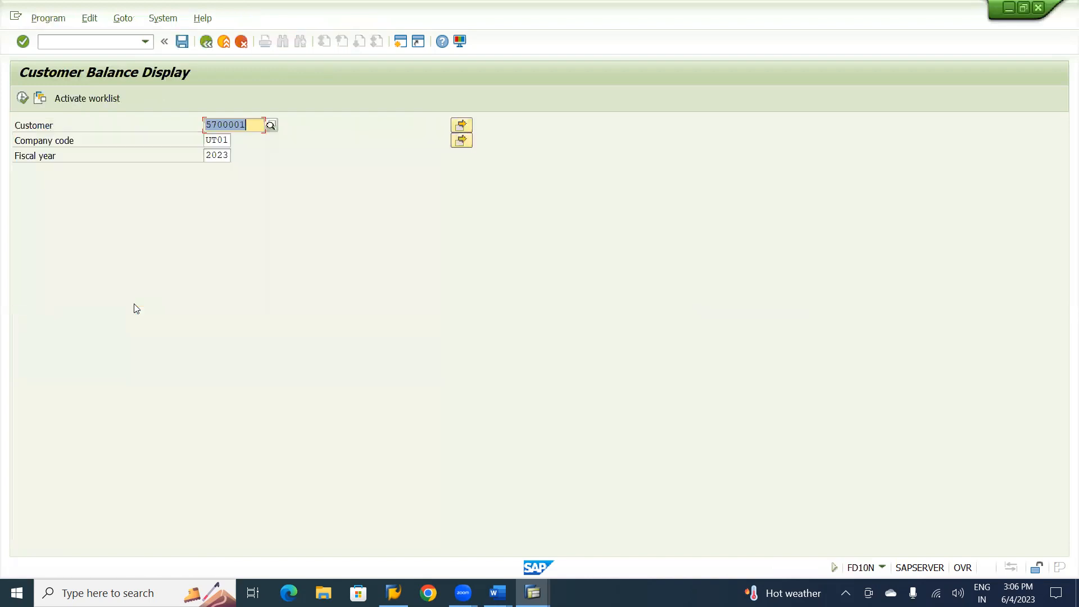
# - Change the customer field to the first customer's number and open its multiple selection
pyautogui.click(255, 127)
pyautogui.press('BackSpace')
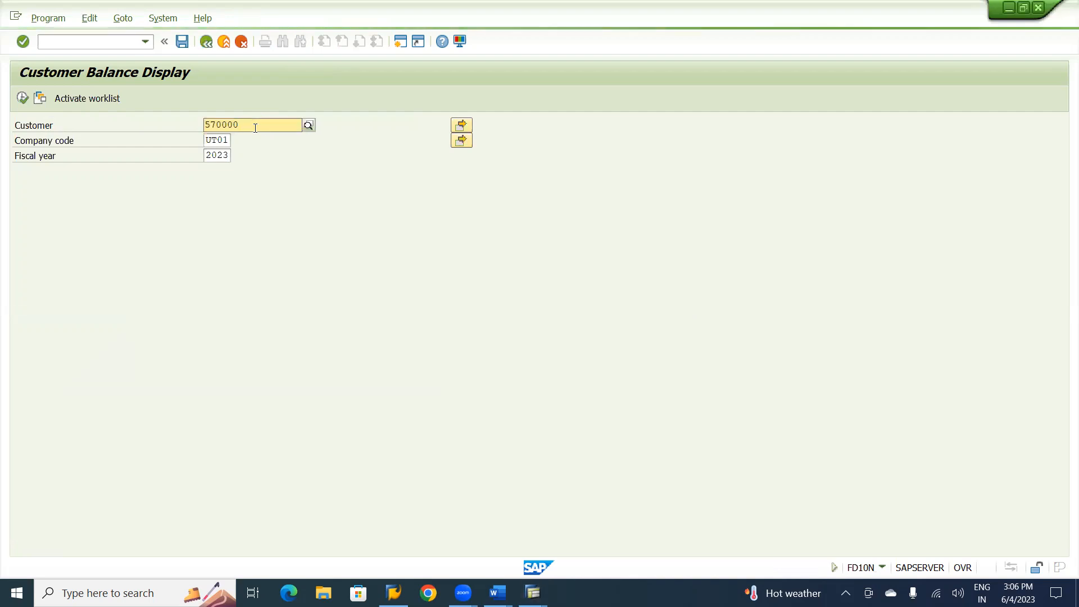
pyautogui.write('0')
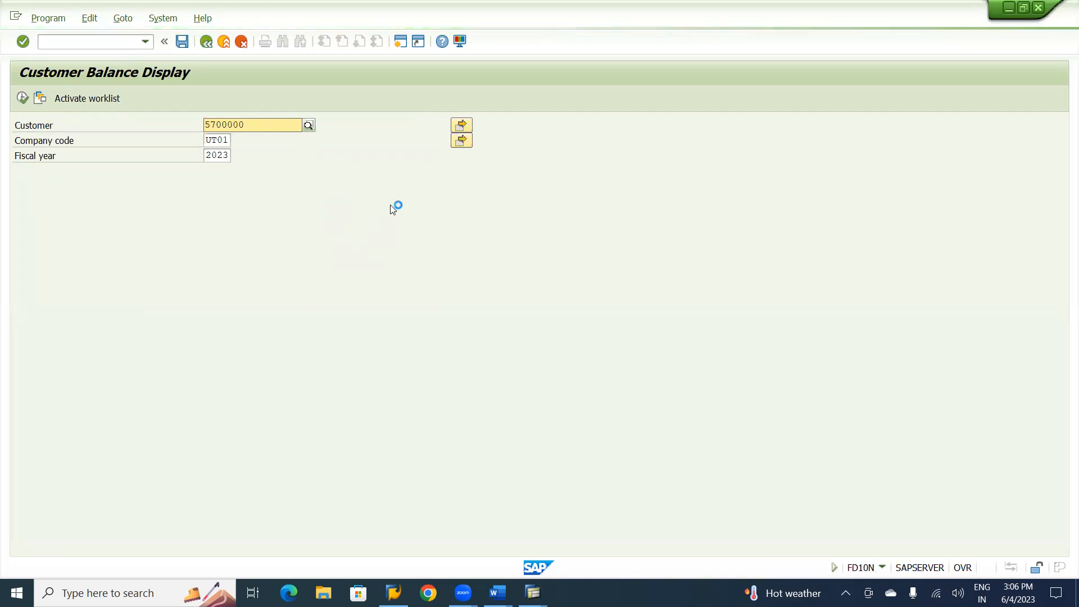
pyautogui.click(463, 125)
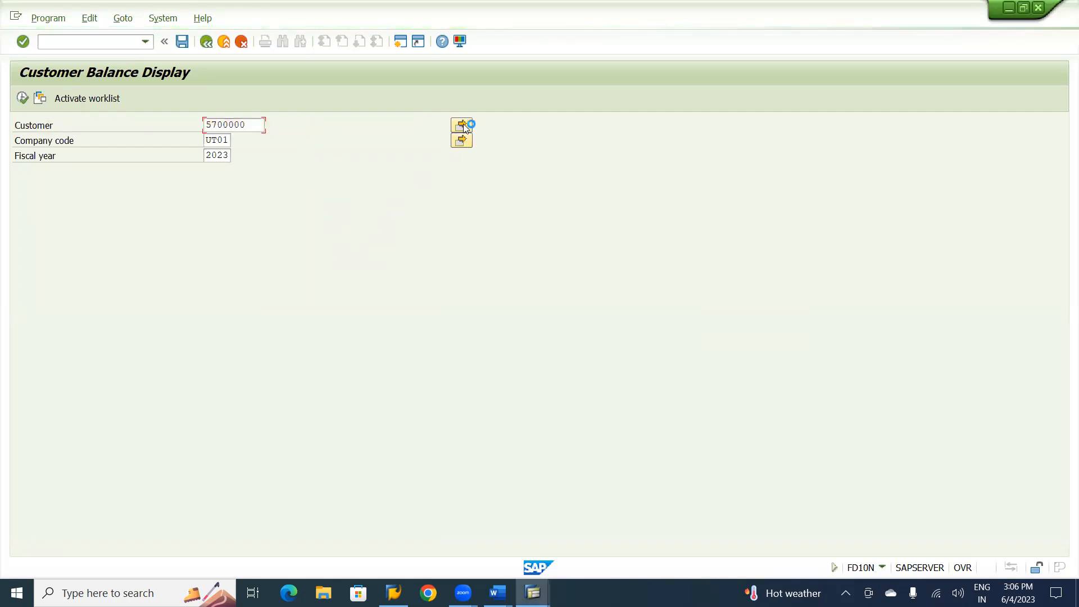
pyautogui.click(463, 125)
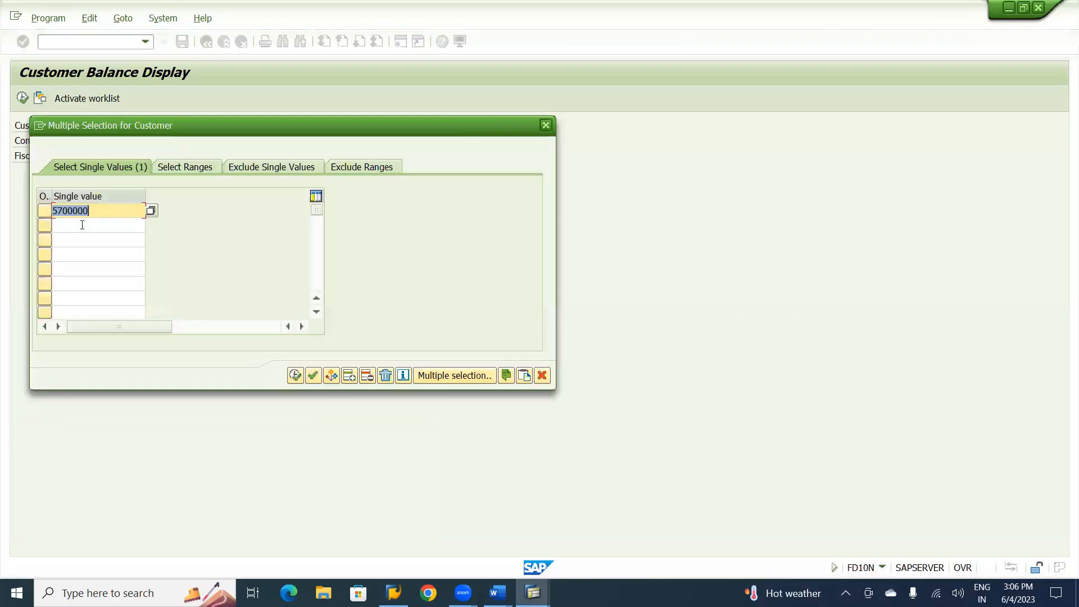
# - Add the second customer's number as another single value in the customer selection and apply the selection
pyautogui.click(82, 225)
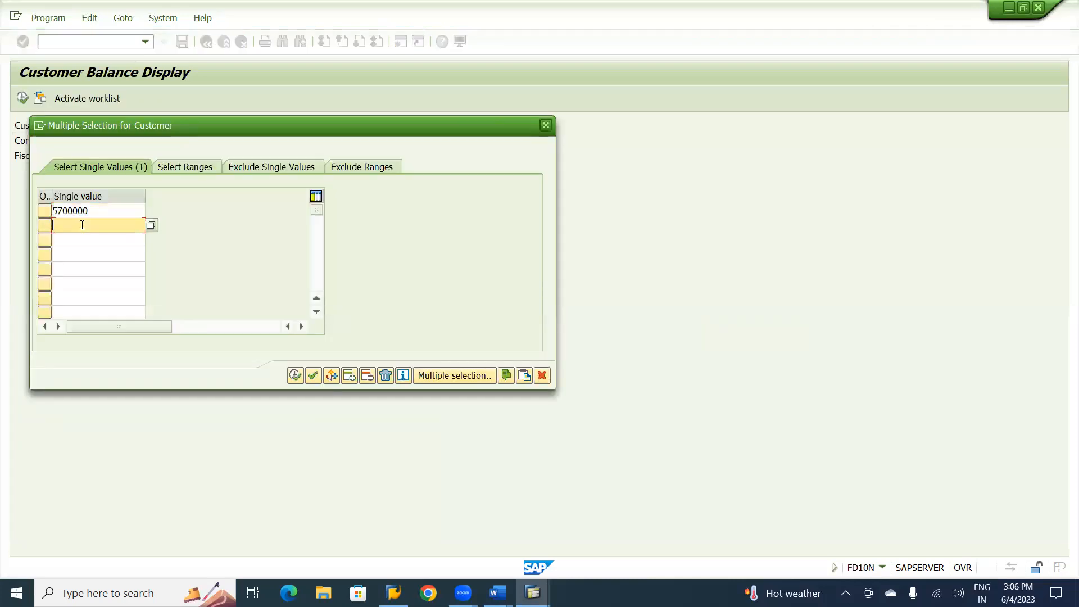
pyautogui.press('Up')
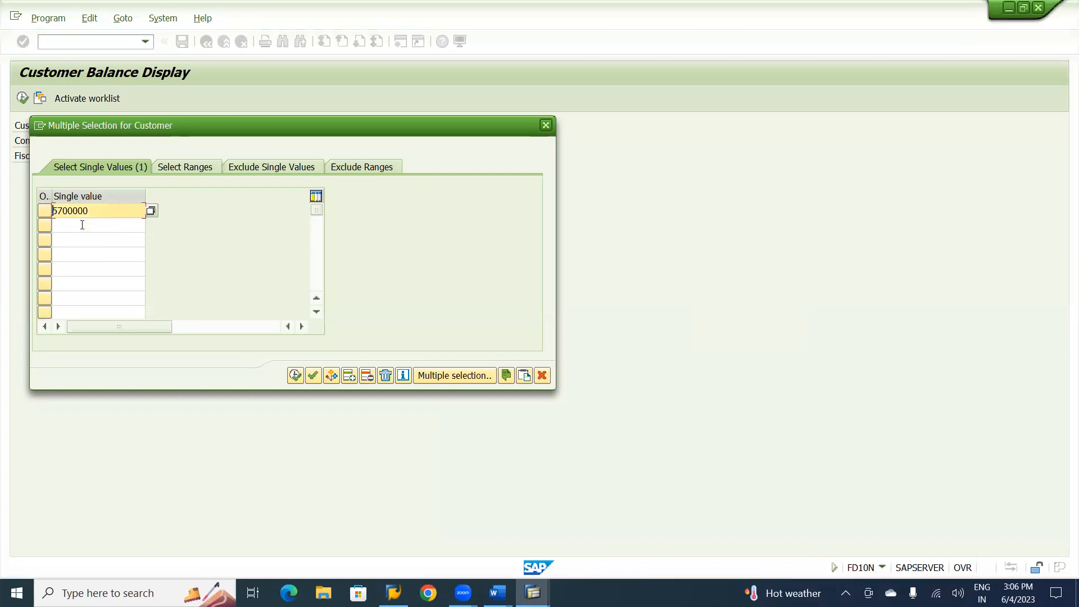
pyautogui.hotkey('shift', 'End')
pyautogui.hotkey('ctrl', 'c')
pyautogui.press('Down')
pyautogui.hotkey('ctrl', 'v')
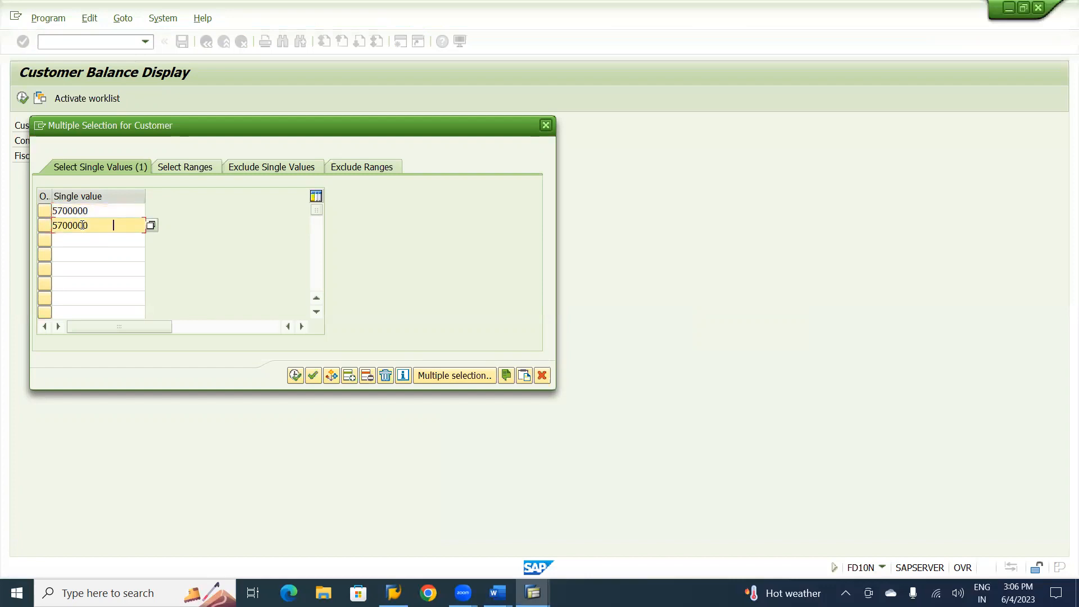
pyautogui.press('BackSpace')
pyautogui.press('BackSpace')
pyautogui.press('BackSpace')
pyautogui.press('BackSpace')
pyautogui.press('BackSpace')
pyautogui.press('BackSpace')
pyautogui.press('BackSpace')
pyautogui.press('BackSpace')
pyautogui.press('BackSpace')
pyautogui.write('1')
pyautogui.moveTo(362, 130); pyautogui.dragTo(632, 110)
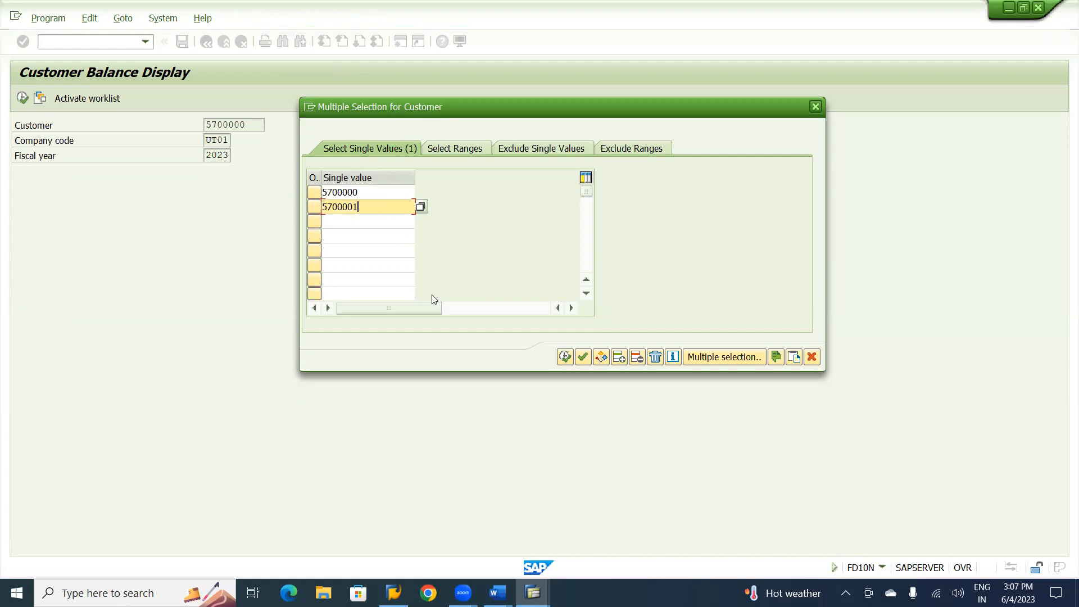
pyautogui.click(565, 357)
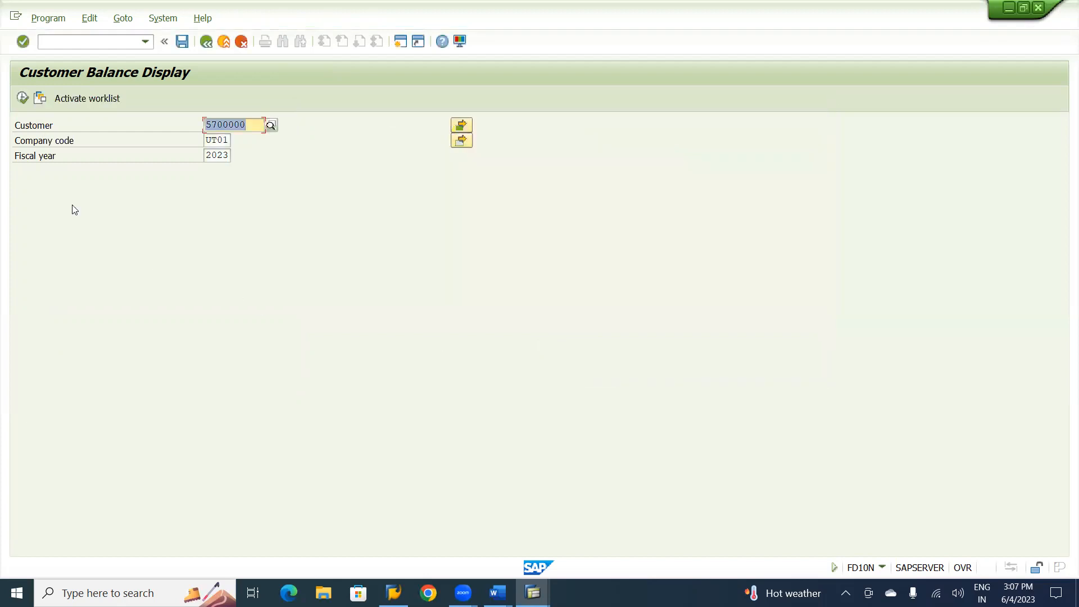
# - Run the balance display for the selected customers and open the line items behind the period 3 balance
pyautogui.click(23, 99)
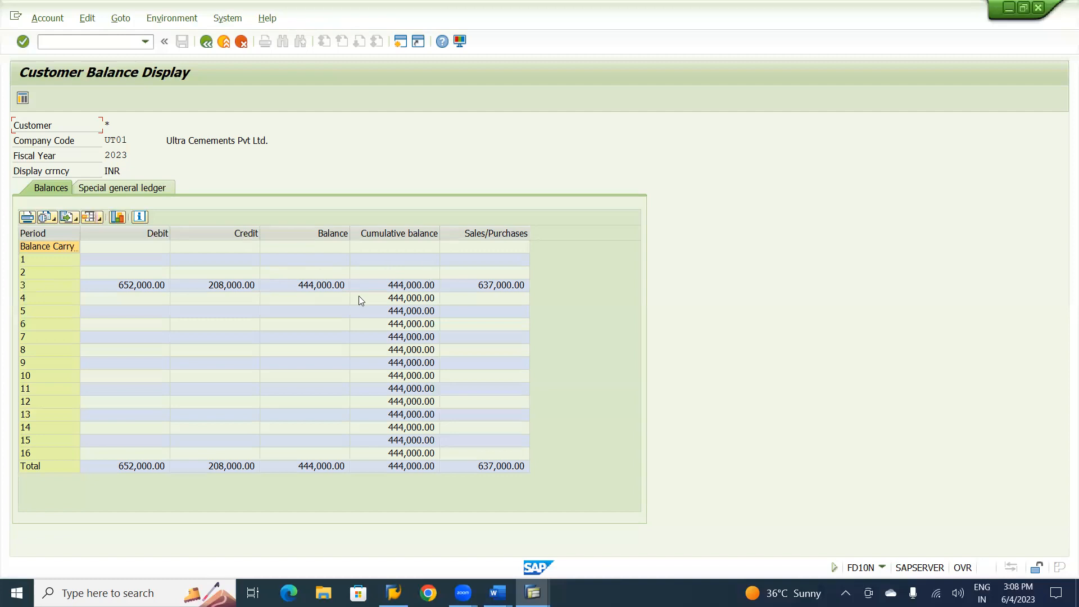
pyautogui.doubleClick(321, 285)
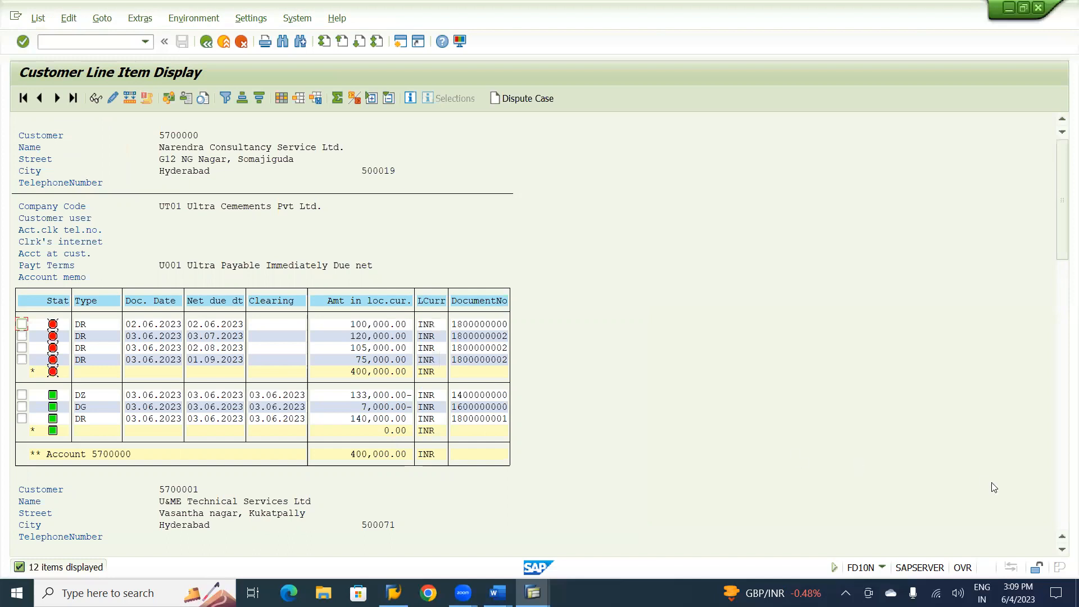
# - Examine the open and cleared line items of both customers down to the second account's total, and return to the balance display
pyautogui.click(1062, 549)
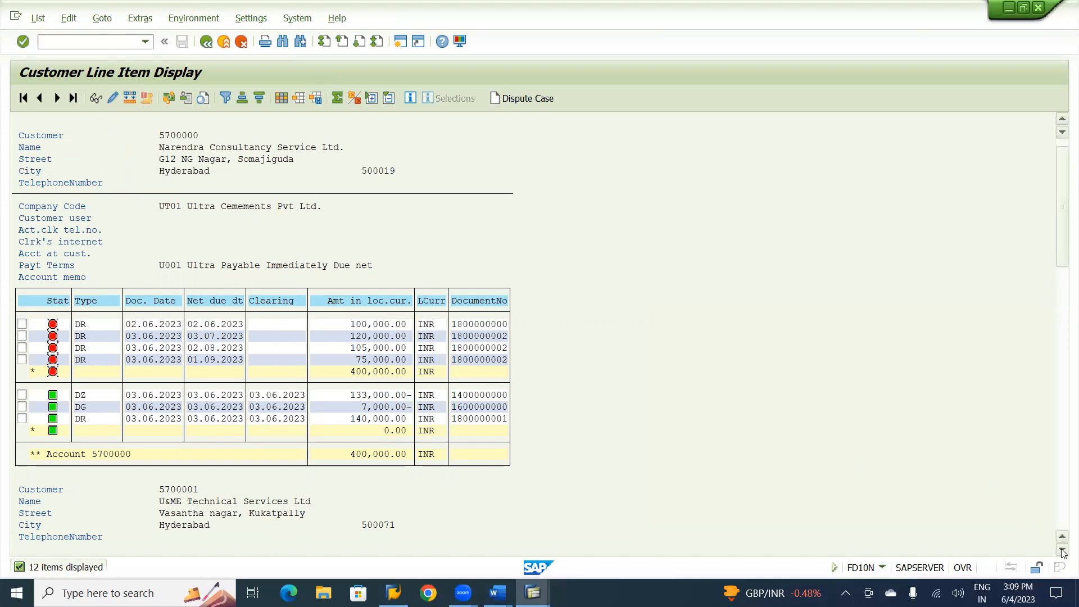
pyautogui.click(1063, 550)
pyautogui.click(1062, 550)
pyautogui.click(1062, 550)
pyautogui.click(1062, 550)
pyautogui.click(1063, 550)
pyautogui.click(1062, 550)
pyautogui.click(1062, 551)
pyautogui.click(1062, 550)
pyautogui.click(1062, 551)
pyautogui.click(1062, 550)
pyautogui.click(1062, 550)
pyautogui.click(1063, 550)
pyautogui.click(1063, 550)
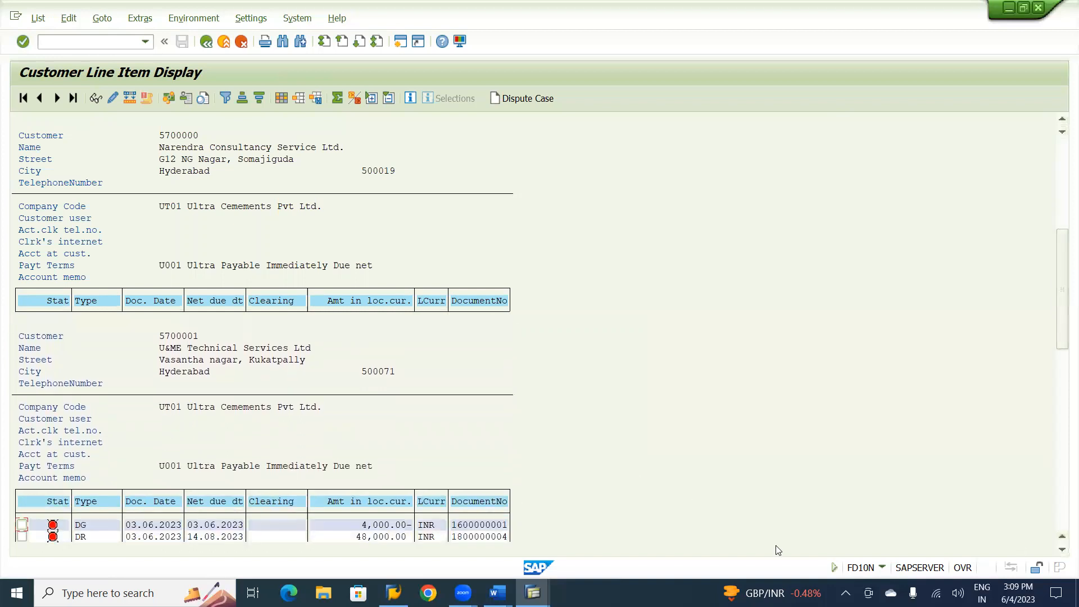
pyautogui.click(1062, 550)
pyautogui.click(1063, 550)
pyautogui.click(1062, 550)
pyautogui.click(1062, 550)
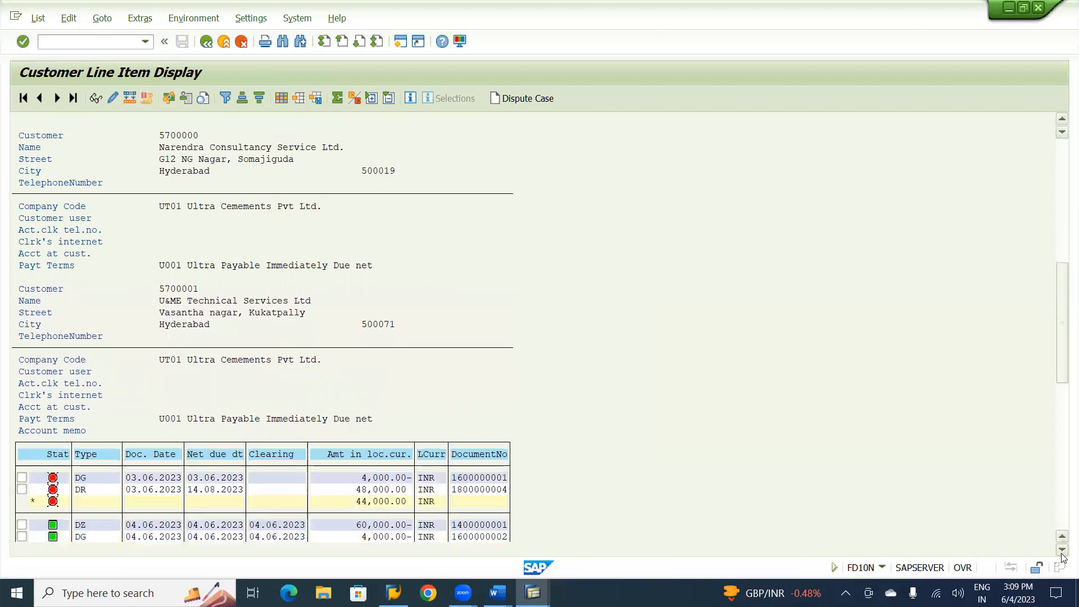
pyautogui.click(1063, 550)
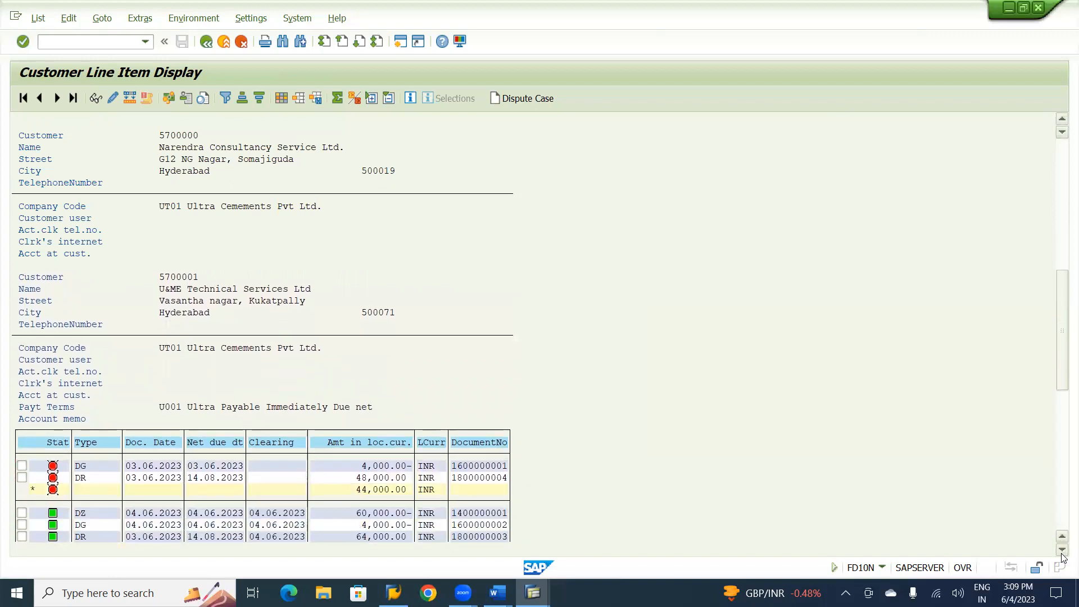
pyautogui.click(1062, 550)
pyautogui.click(1062, 551)
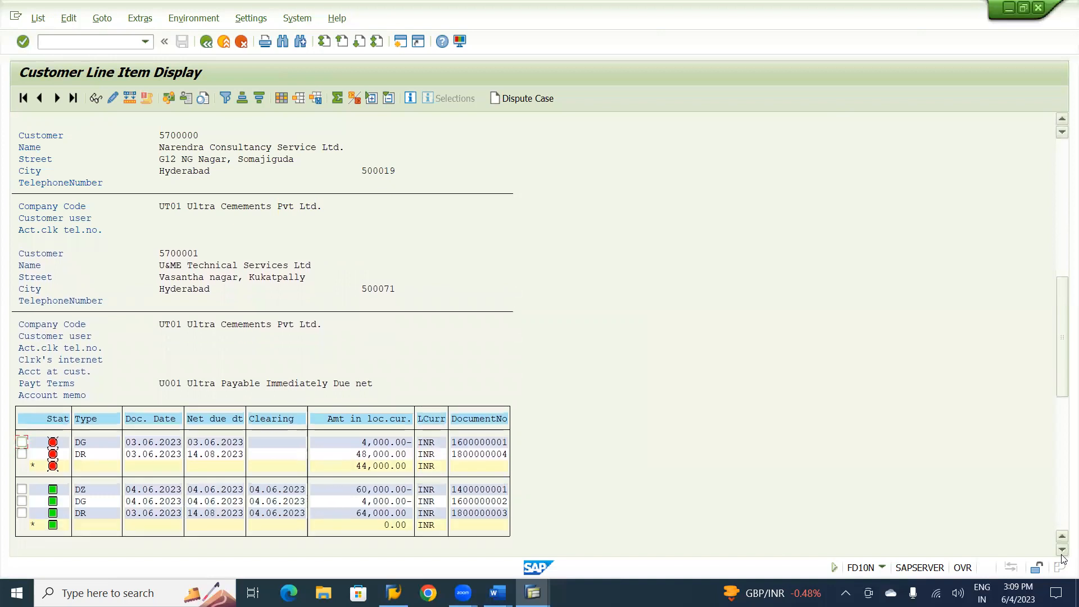
pyautogui.click(1063, 552)
pyautogui.click(1062, 552)
pyautogui.click(1062, 552)
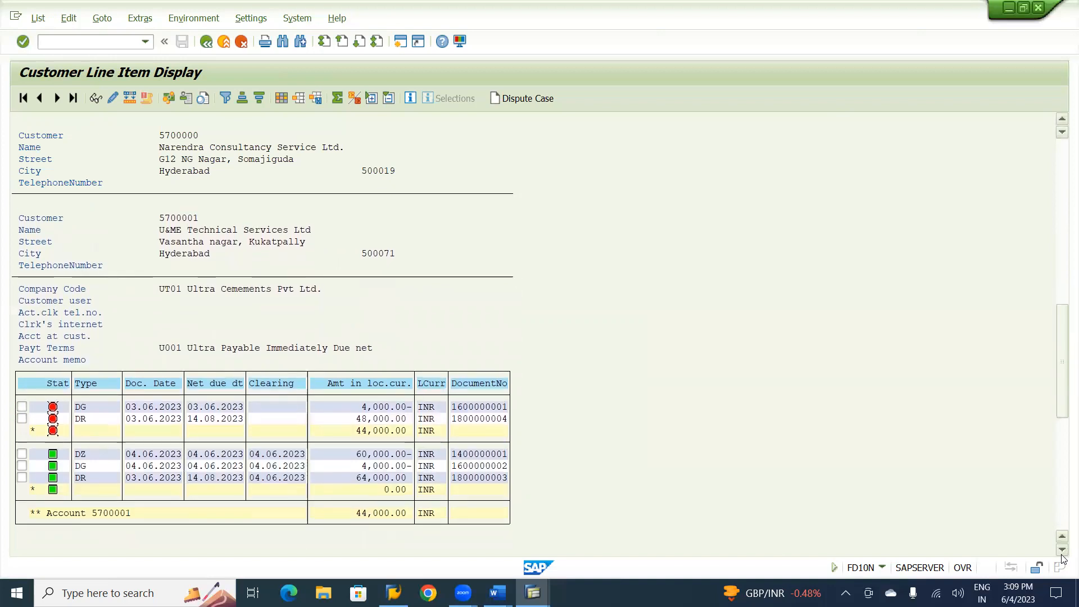
pyautogui.click(1063, 552)
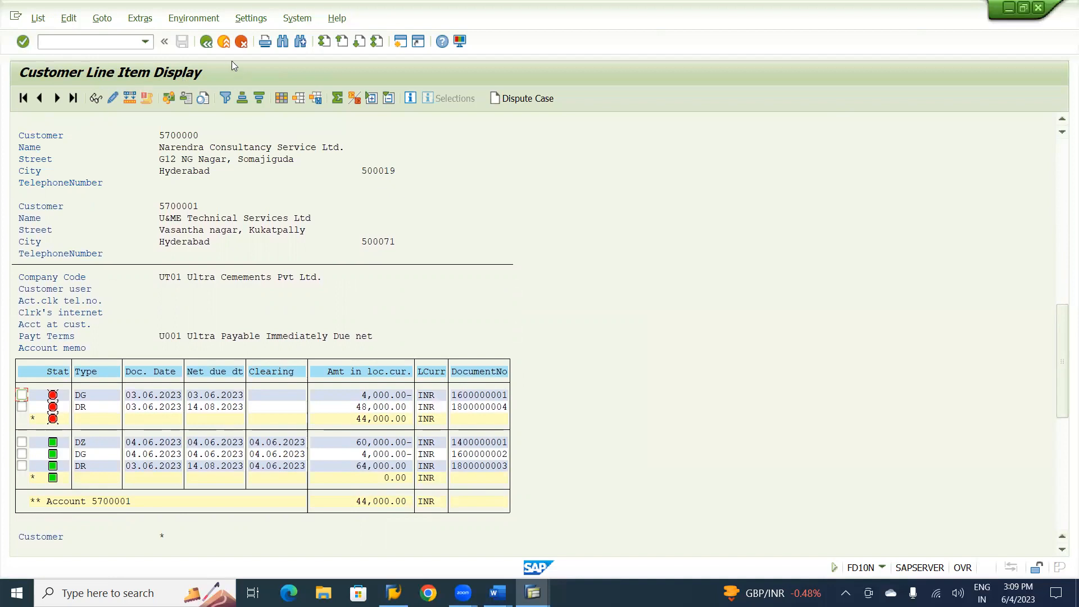
pyautogui.click(206, 42)
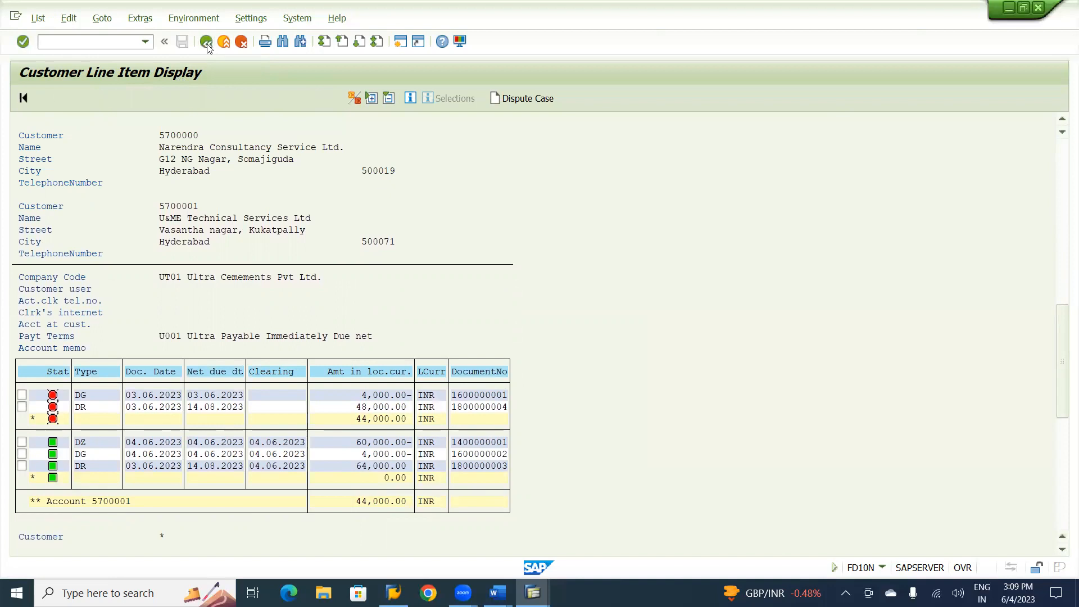
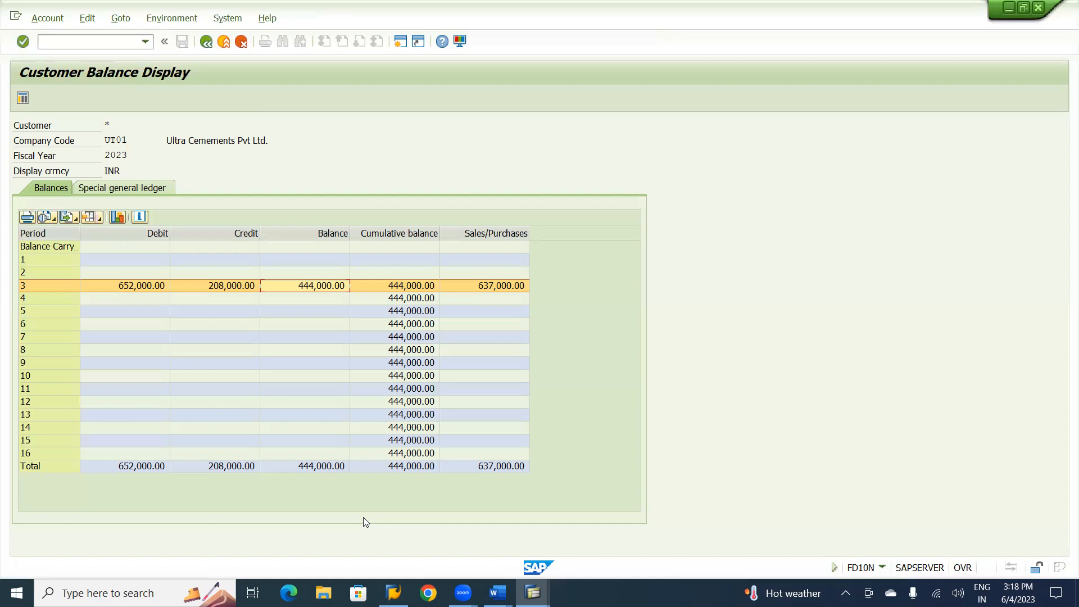
# - Switch to the Word notes to check the Customer LineItem Report entry and its FBL5N path, and switch back to SAP
pyautogui.hotkey('alt', 'Tab')
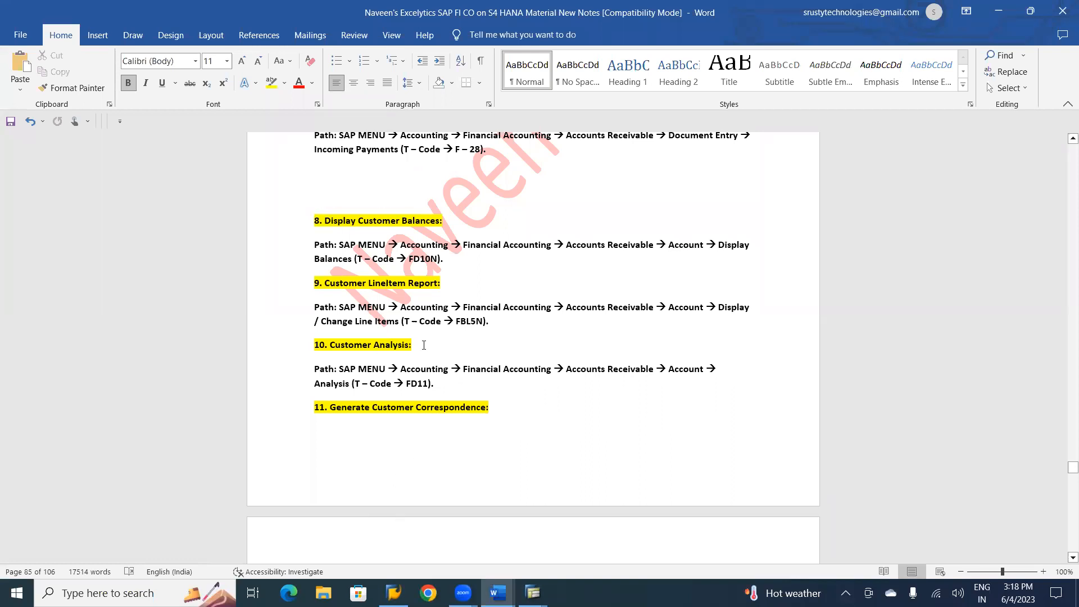
pyautogui.click(387, 293)
pyautogui.hotkey('alt', 'Tab')
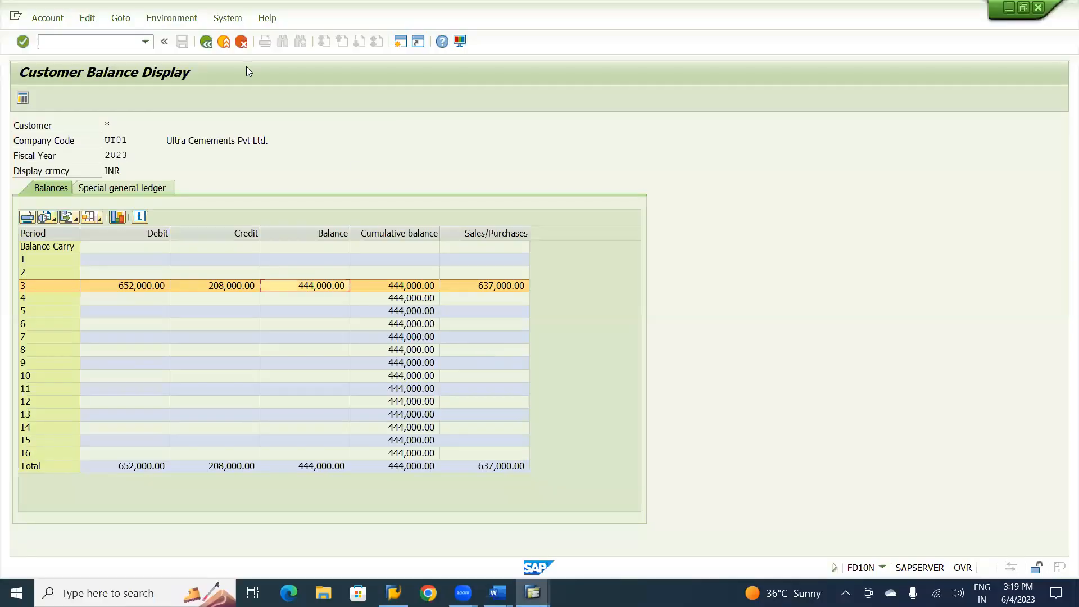
# - Exit FD10N to SAP Easy Access and start FBL5N Display/Change Line Items from the Account folder
pyautogui.click(224, 42)
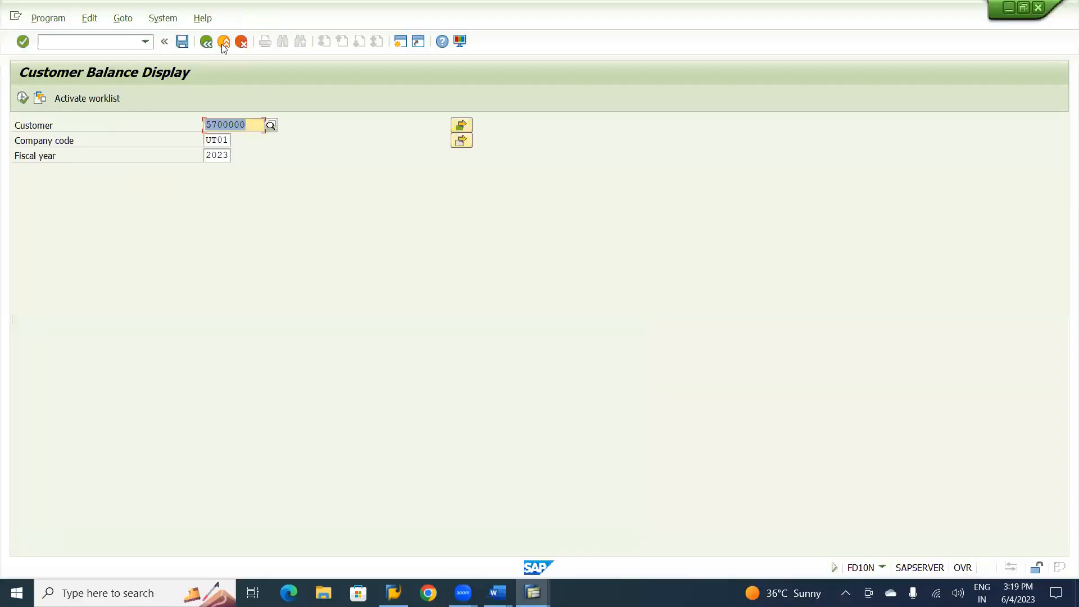
pyautogui.click(223, 42)
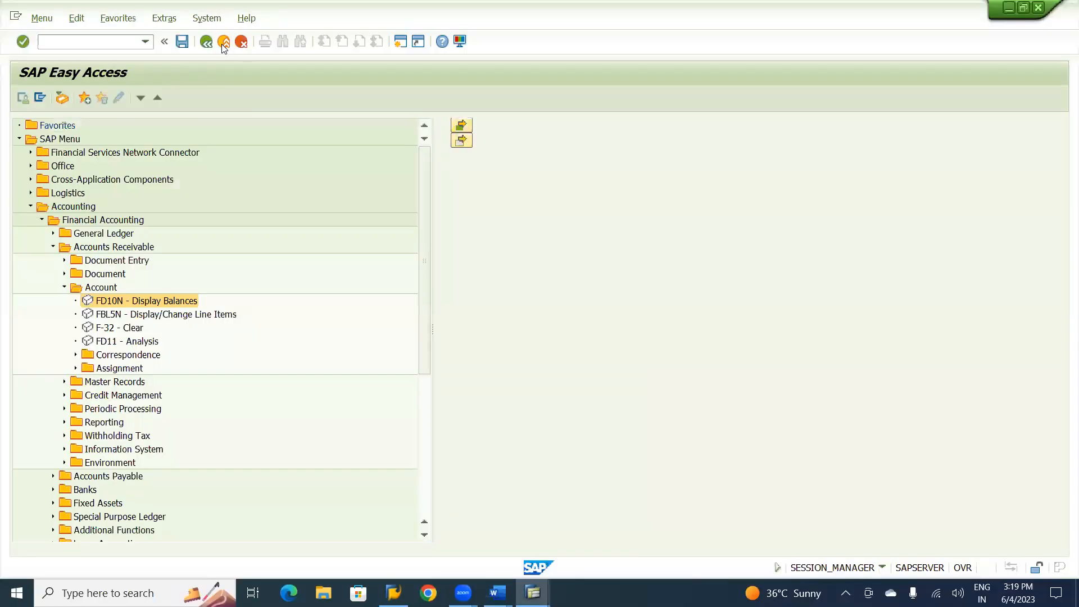
pyautogui.click(136, 318)
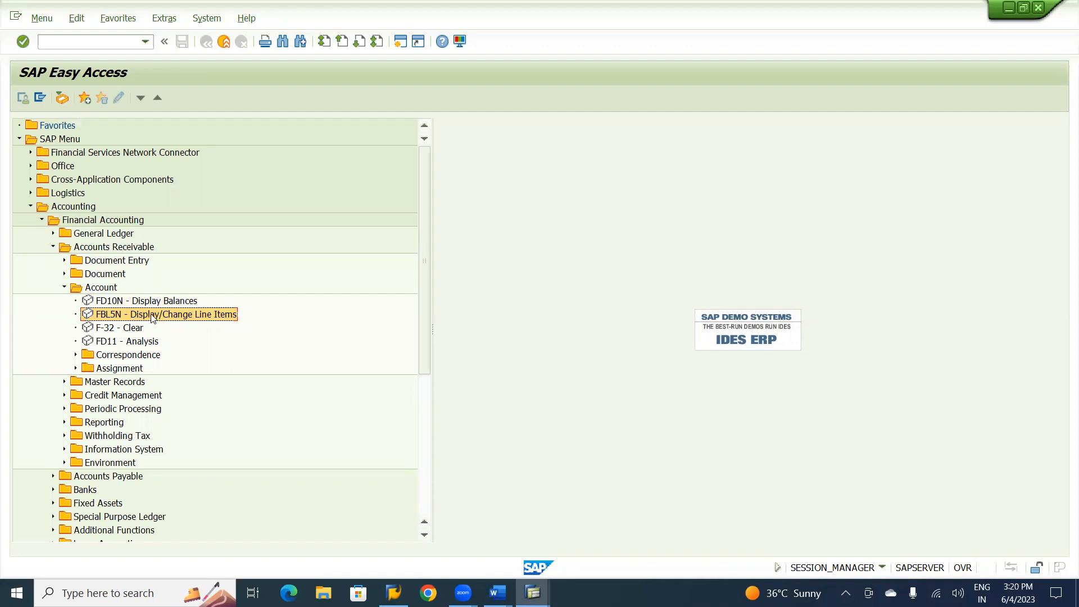
pyautogui.doubleClick(118, 316)
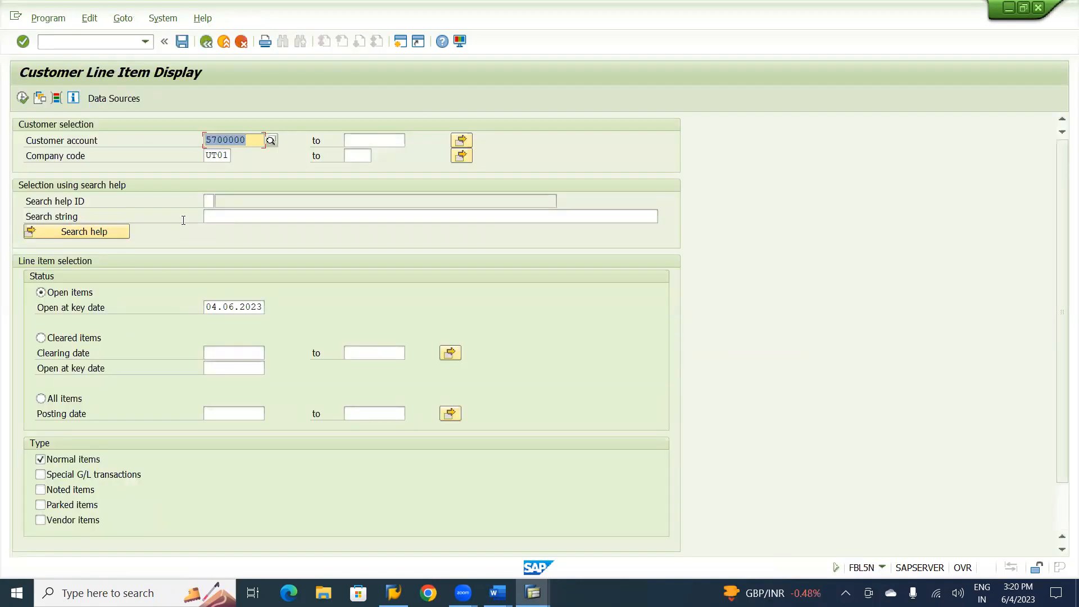
# - Run the line item report with status All items, using the second customer's number as the upper end of the customer account range
pyautogui.press('Tab')
pyautogui.write('5700000')
pyautogui.press('BackSpace')
pyautogui.write('1')
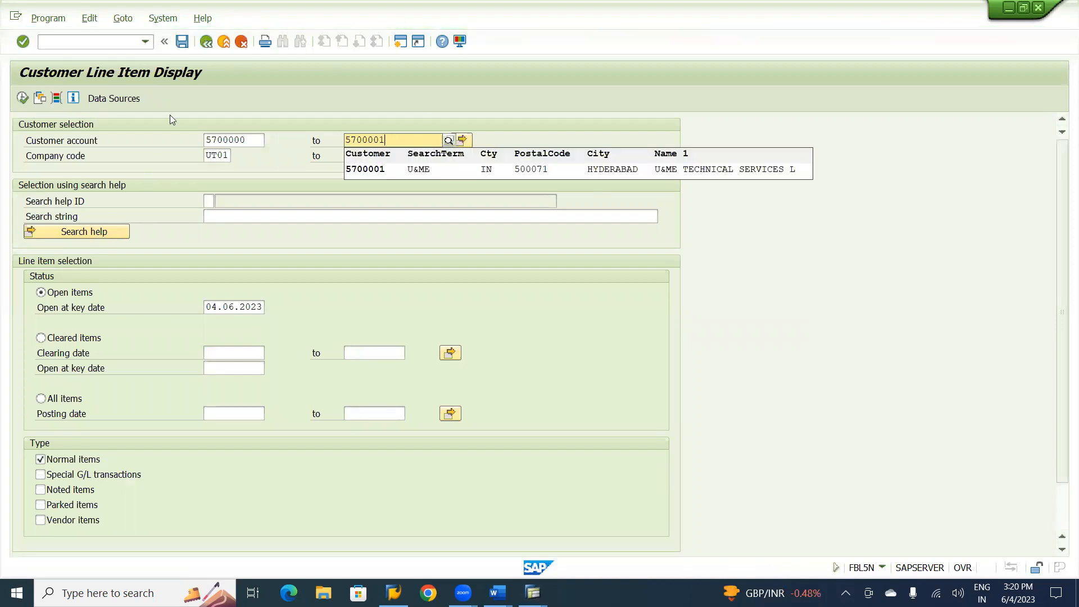
pyautogui.click(360, 172)
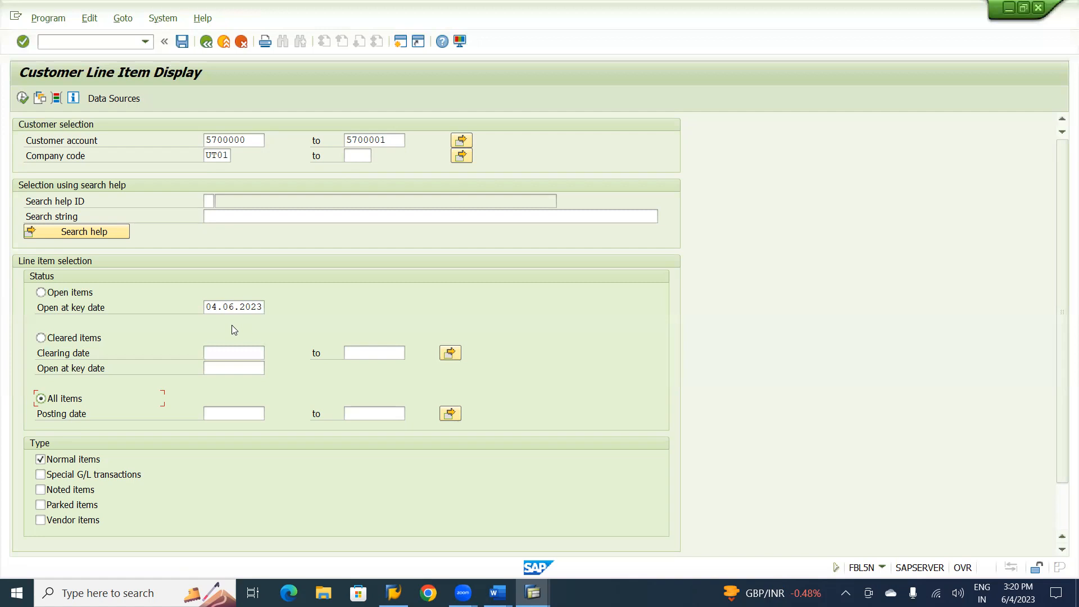
pyautogui.click(22, 99)
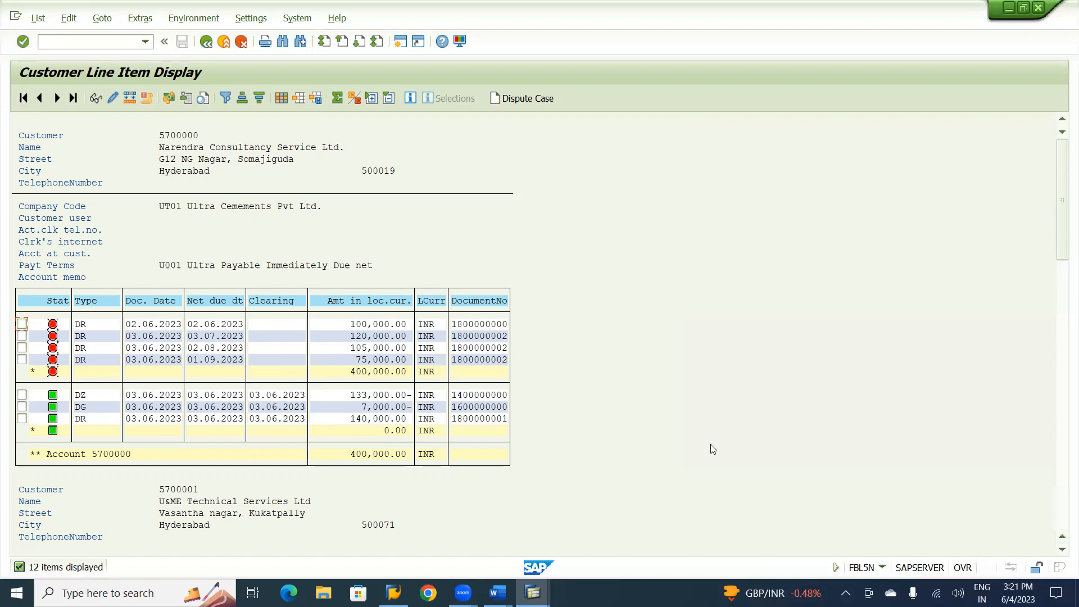
# - Examine the line item report for both customers through the second account's total, and return to the report's selection screen
pyautogui.click(1062, 551)
pyautogui.click(1063, 550)
pyautogui.click(1062, 550)
pyautogui.click(1062, 550)
pyautogui.click(1062, 550)
pyautogui.click(1062, 550)
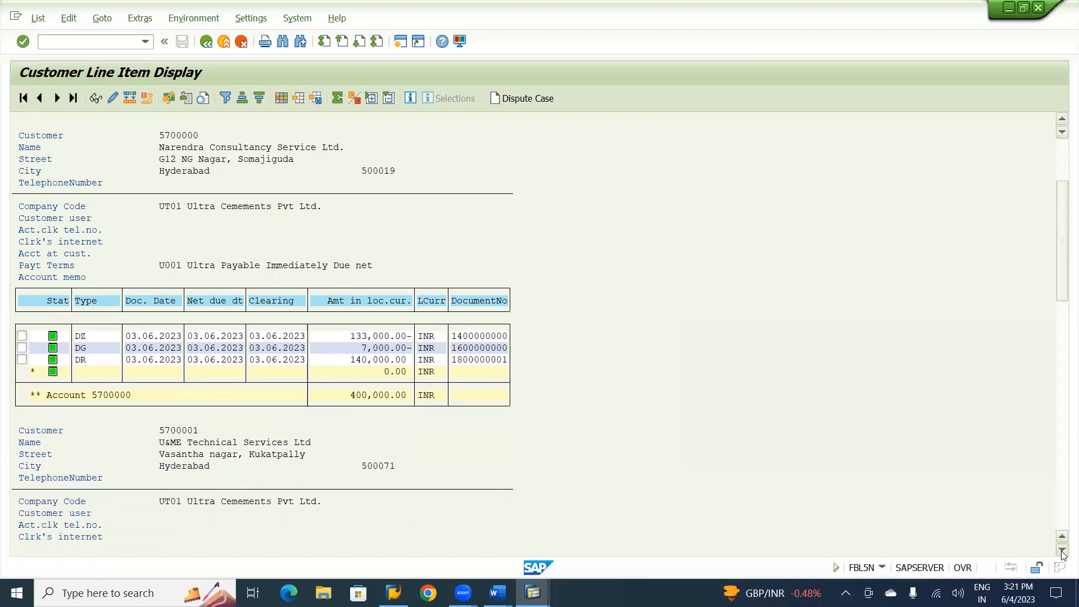
pyautogui.click(1062, 551)
pyautogui.click(1062, 550)
pyautogui.click(1063, 550)
pyautogui.click(1062, 550)
pyautogui.click(1063, 550)
pyautogui.click(1062, 550)
pyautogui.click(1063, 550)
pyautogui.click(1063, 550)
pyautogui.click(1062, 551)
pyautogui.click(1063, 550)
pyautogui.click(1063, 550)
pyautogui.click(1062, 550)
pyautogui.click(1063, 550)
pyautogui.click(1063, 551)
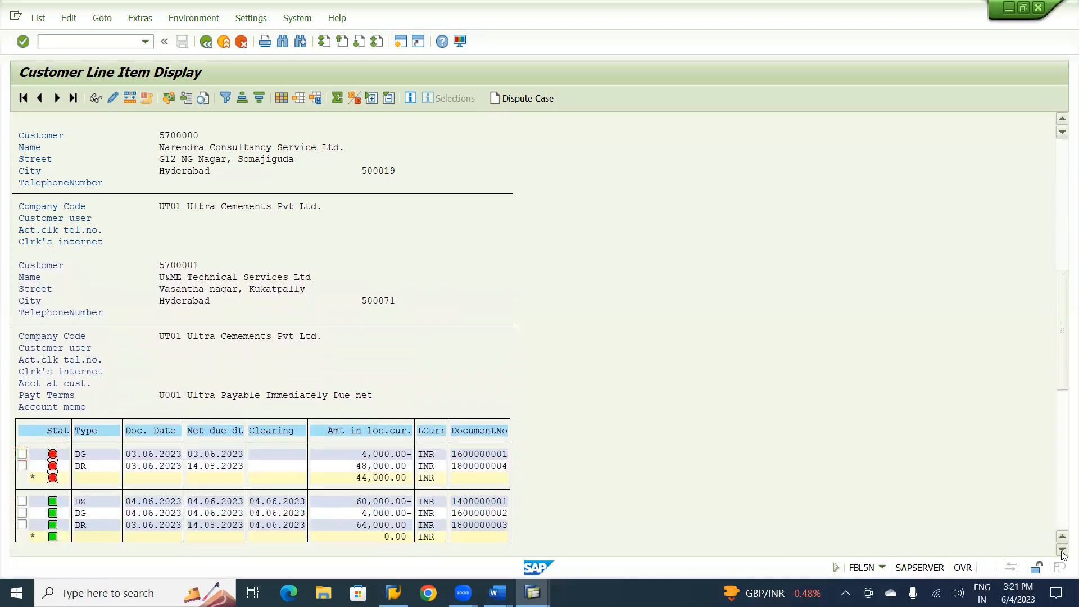
pyautogui.click(1062, 551)
pyautogui.click(1062, 550)
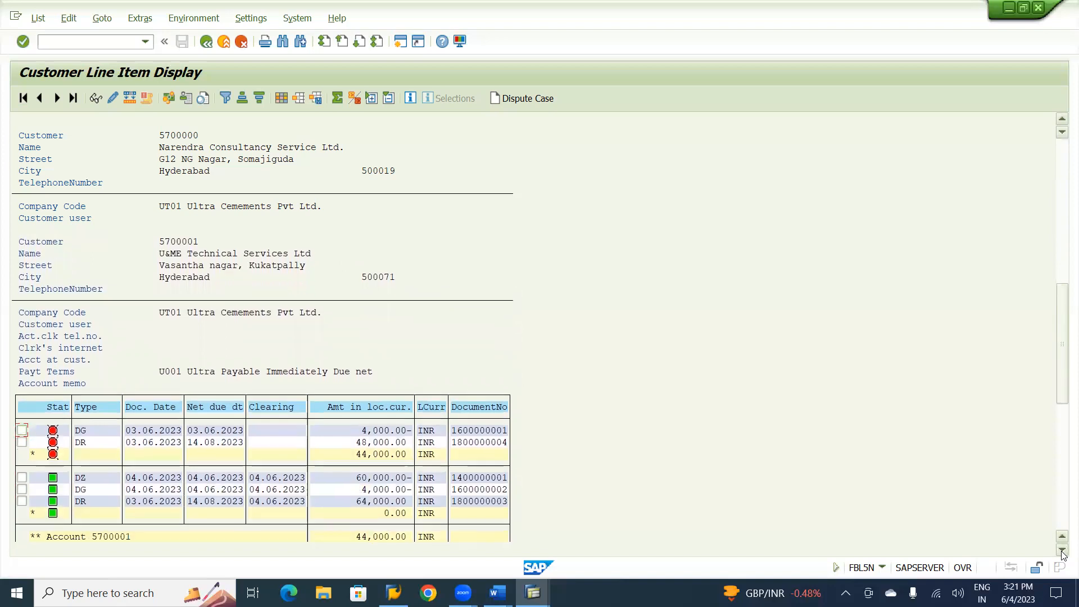
pyautogui.click(1062, 551)
pyautogui.click(1062, 550)
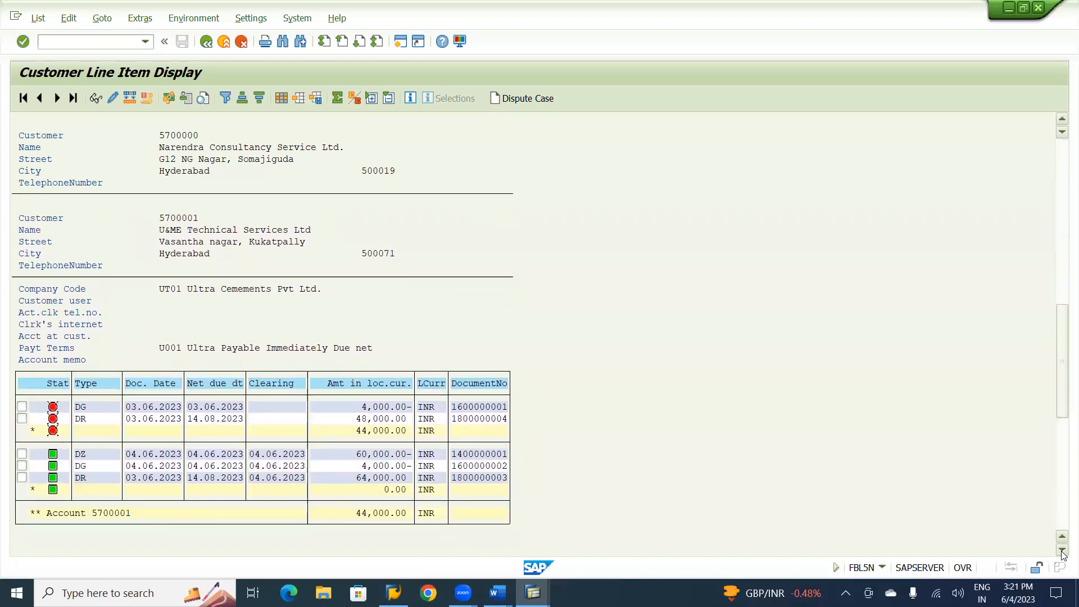
pyautogui.click(1062, 550)
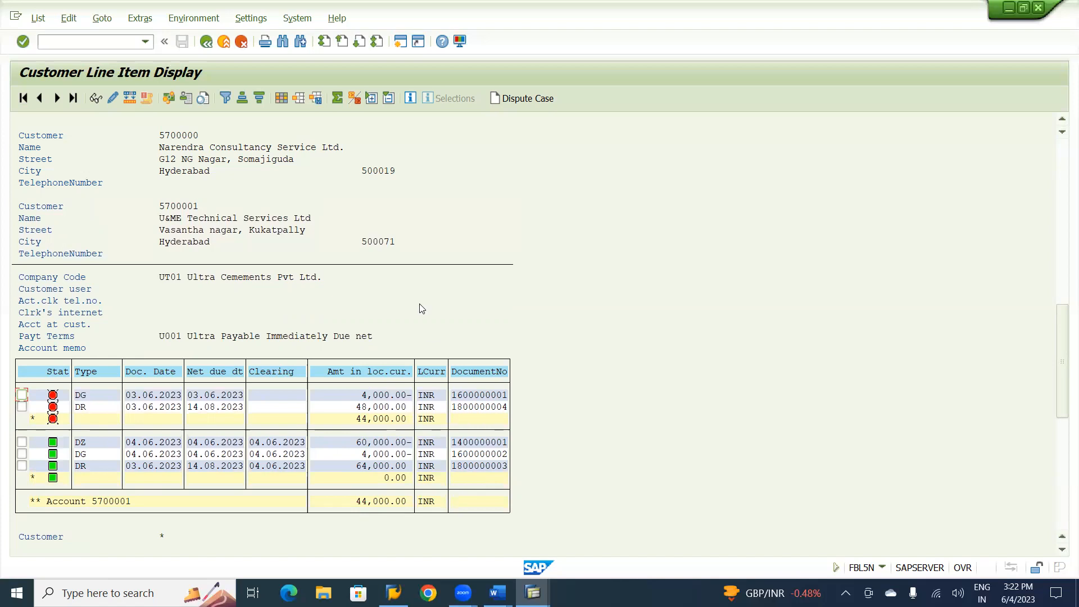
pyautogui.click(205, 43)
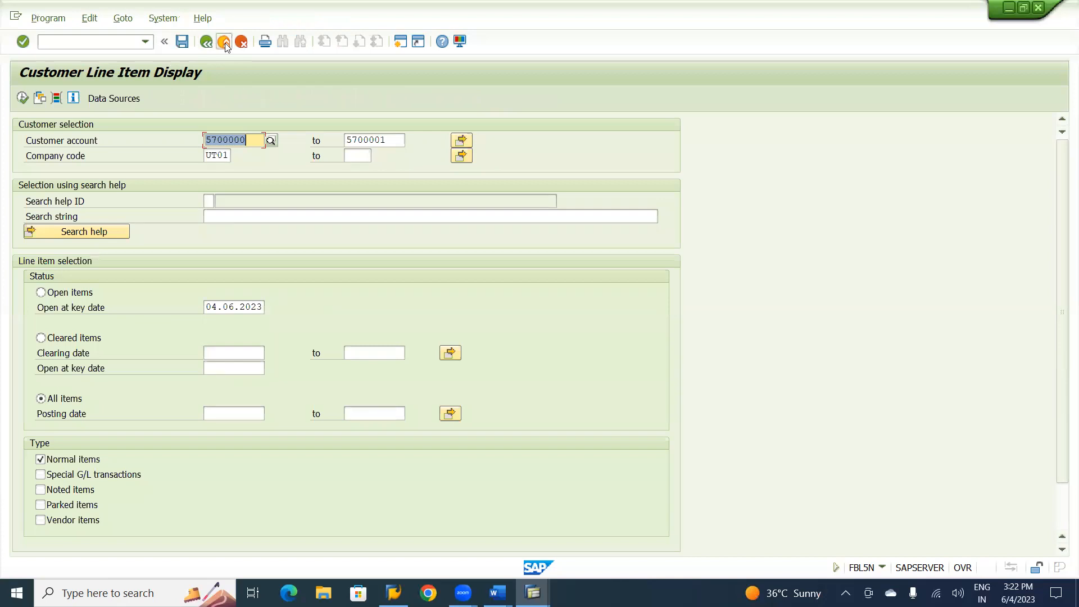
# - Exit the customer line item report to SAP Easy Access
pyautogui.click(224, 43)
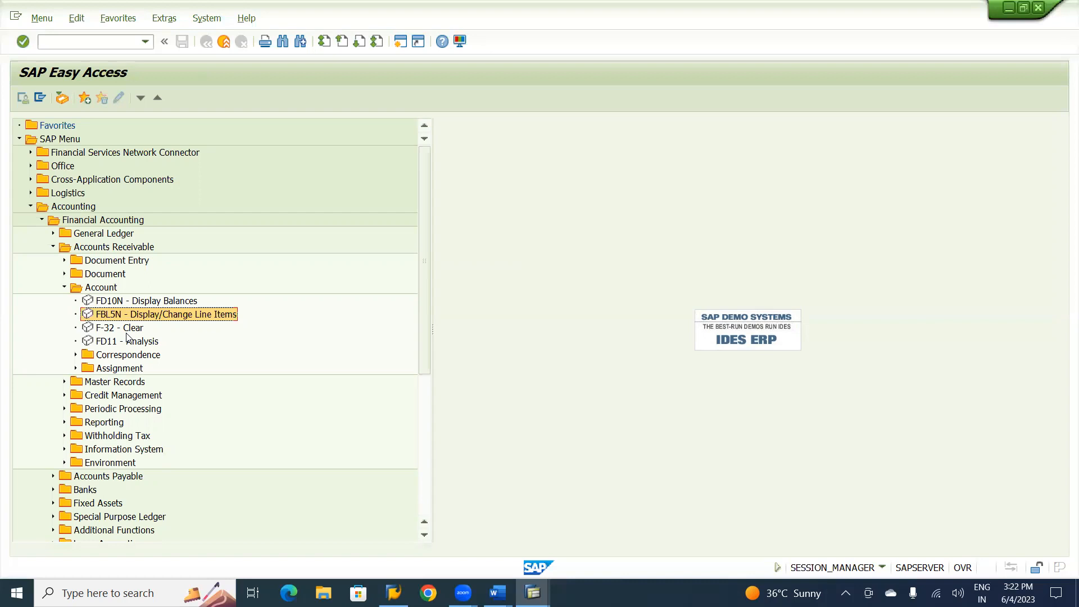
pyautogui.click(213, 4)
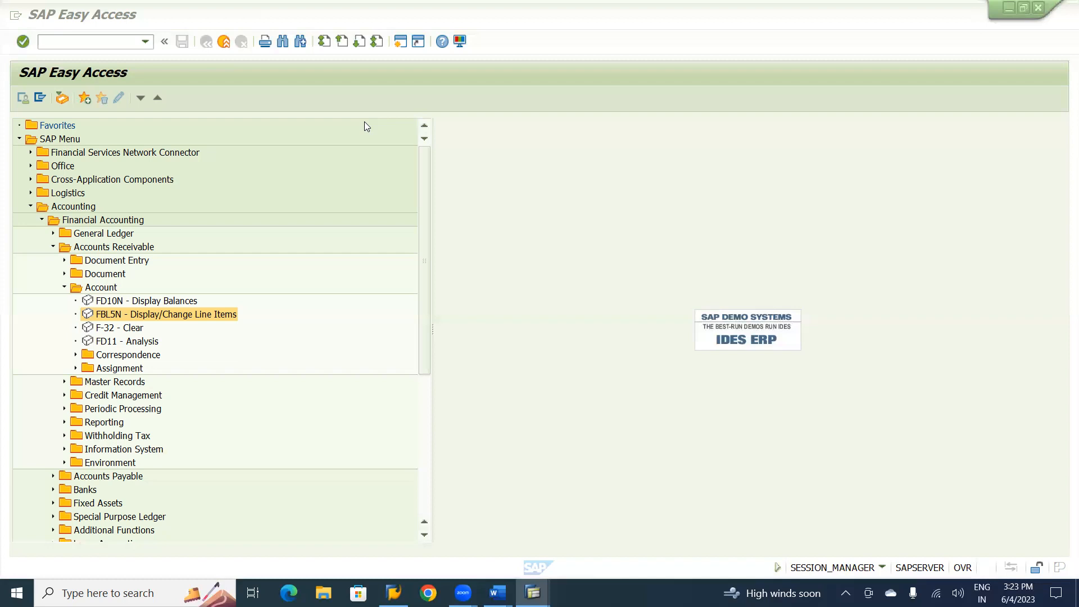
pyautogui.hotkey('alt', 'Tab')
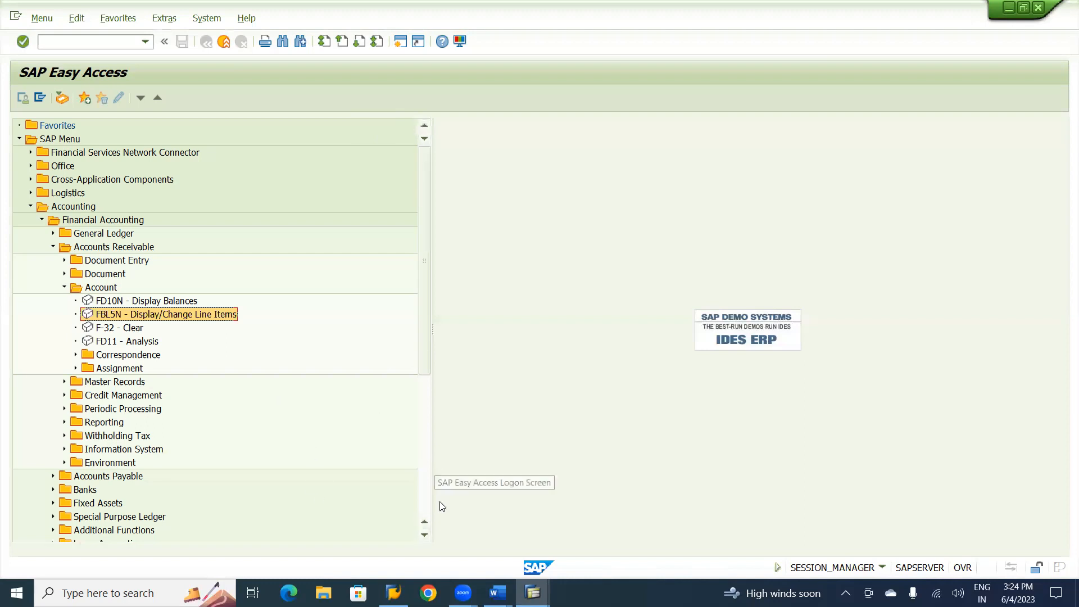
pyautogui.click(425, 538)
pyautogui.click(426, 538)
pyautogui.click(425, 538)
pyautogui.click(426, 538)
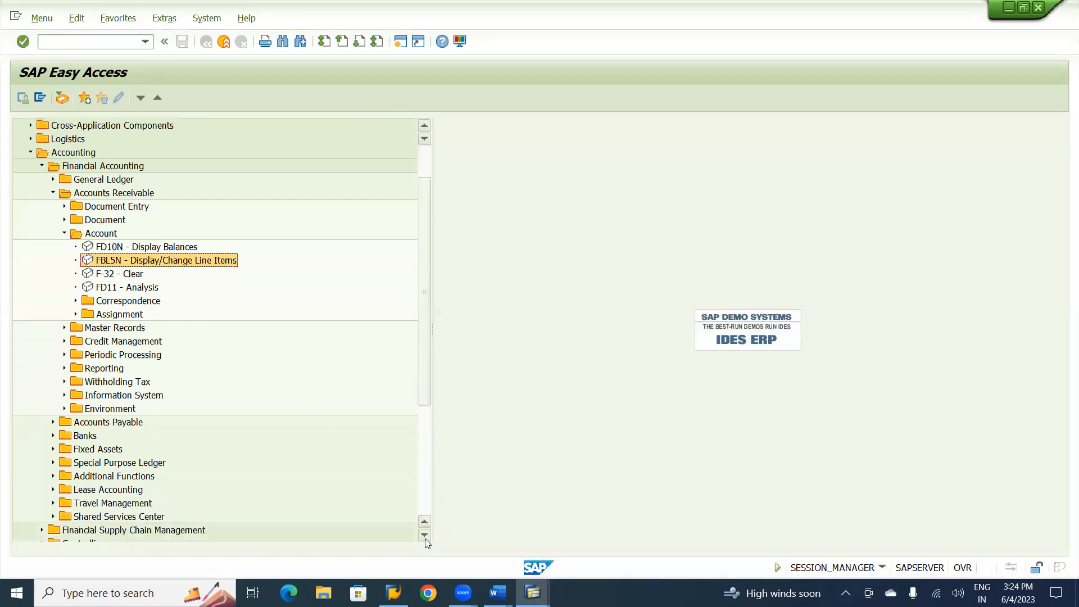
pyautogui.click(425, 536)
pyautogui.click(425, 535)
pyautogui.click(425, 535)
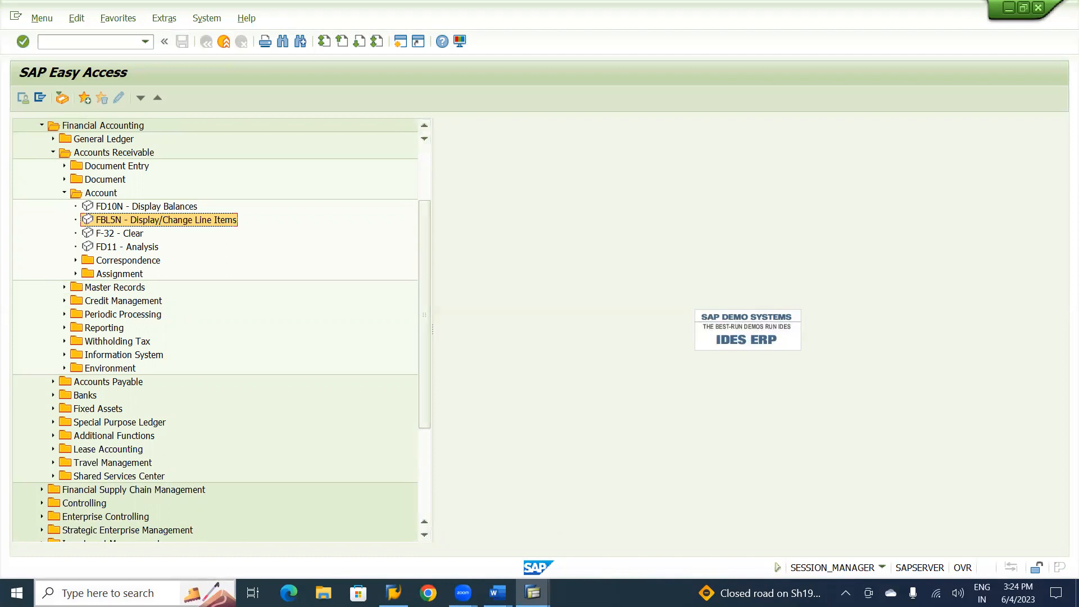
# - Check the Customer Analysis entry in the Word notes, switch back to SAP and start FD11 Analysis from the Account folder
pyautogui.hotkey('alt', 'Tab')
pyautogui.hotkey('alt', 'Tab')
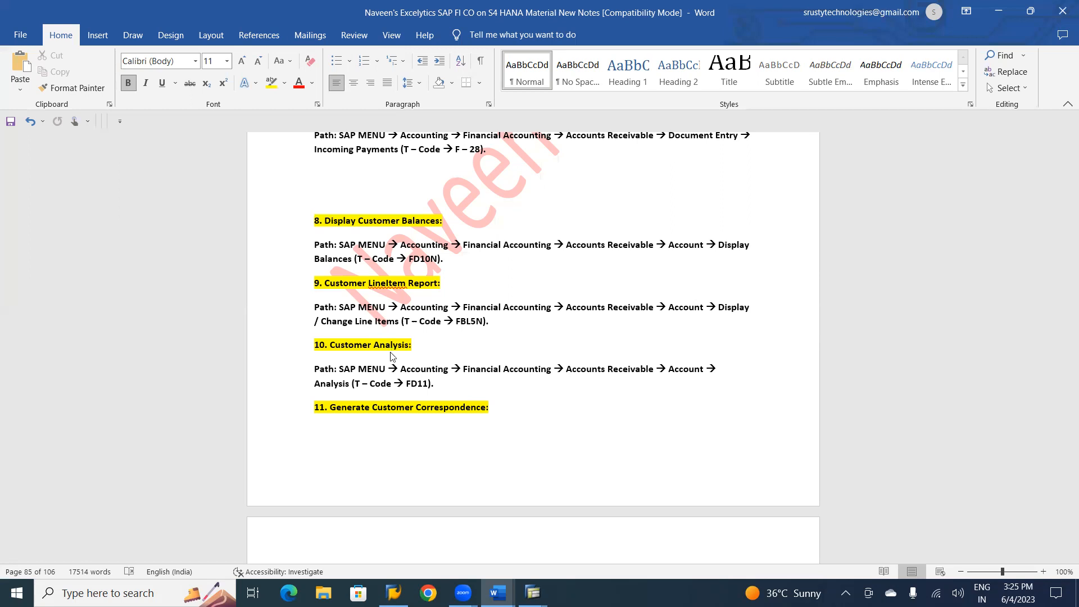
pyautogui.hotkey('alt', 'Tab')
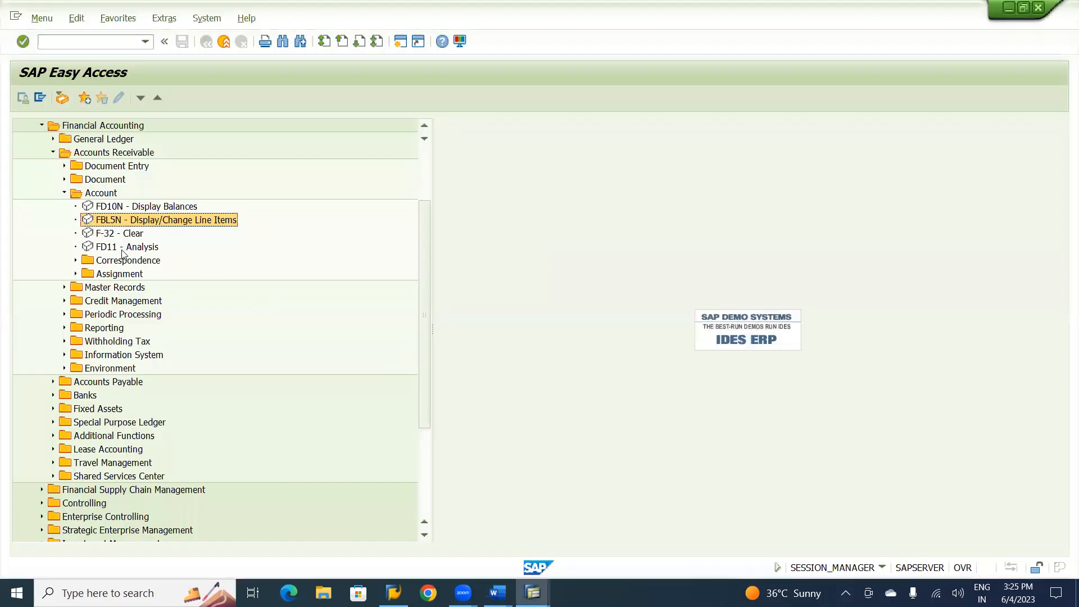
pyautogui.click(123, 250)
pyautogui.doubleClick(123, 251)
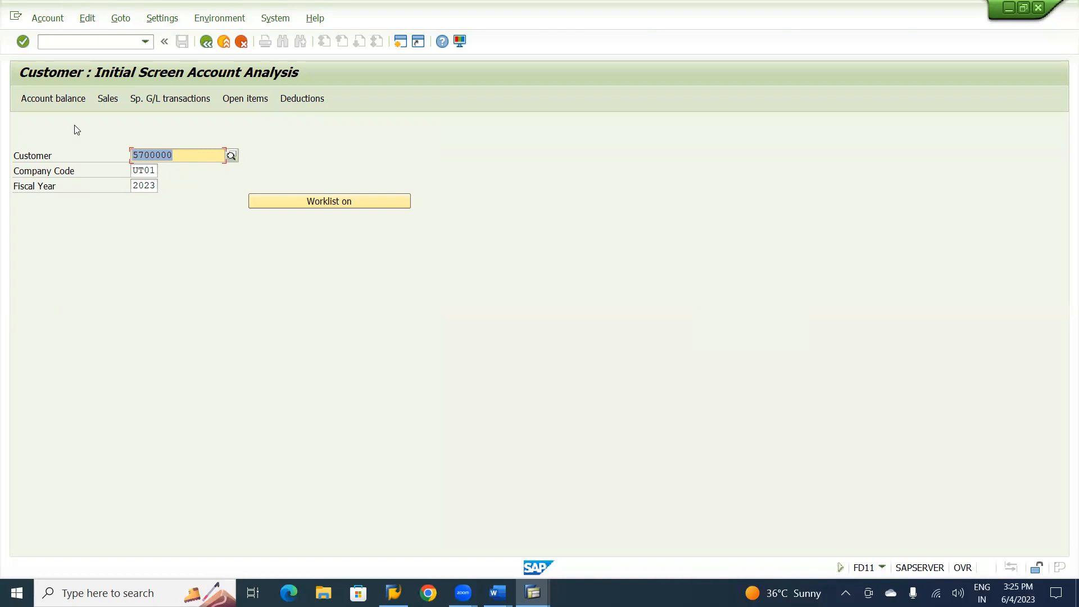
# - Open the first customer's account analysis and examine its account balance, sales, special G/L balances and net open items by days in arrears
pyautogui.click(57, 99)
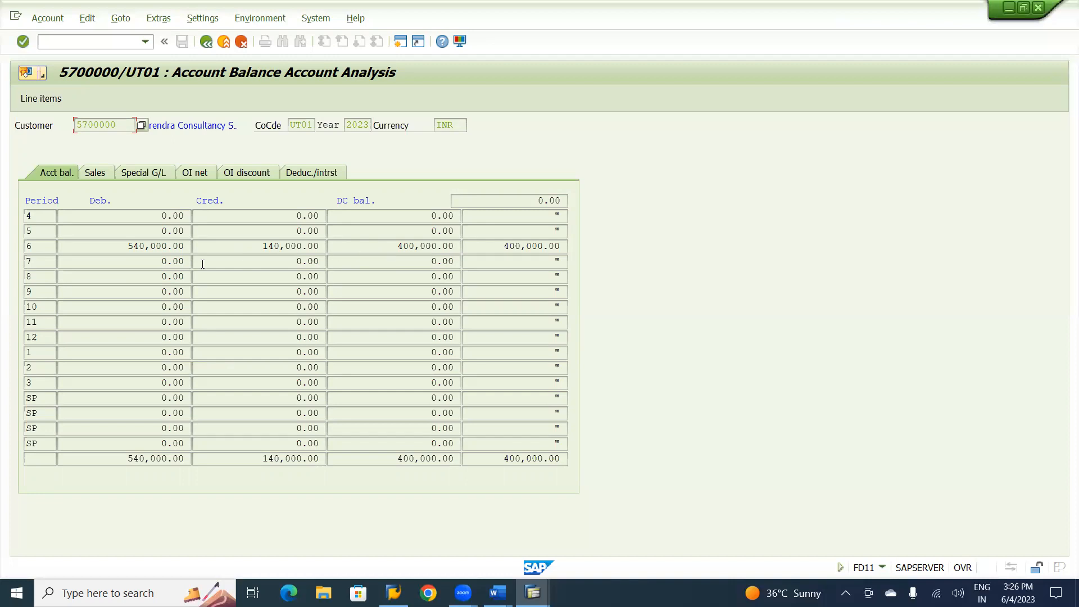
pyautogui.click(94, 174)
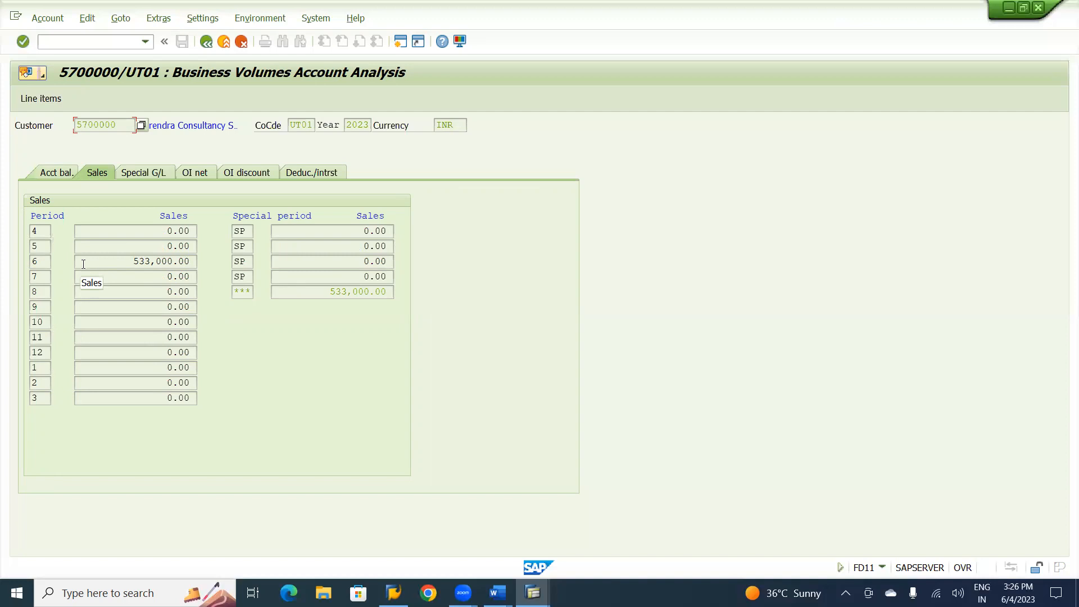
pyautogui.click(140, 176)
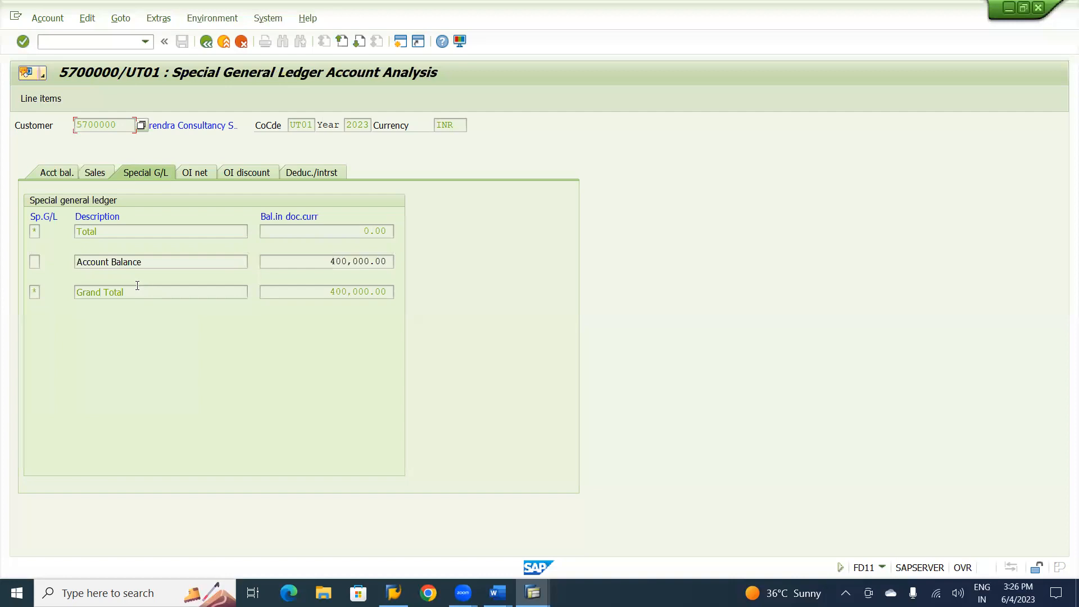
pyautogui.click(204, 175)
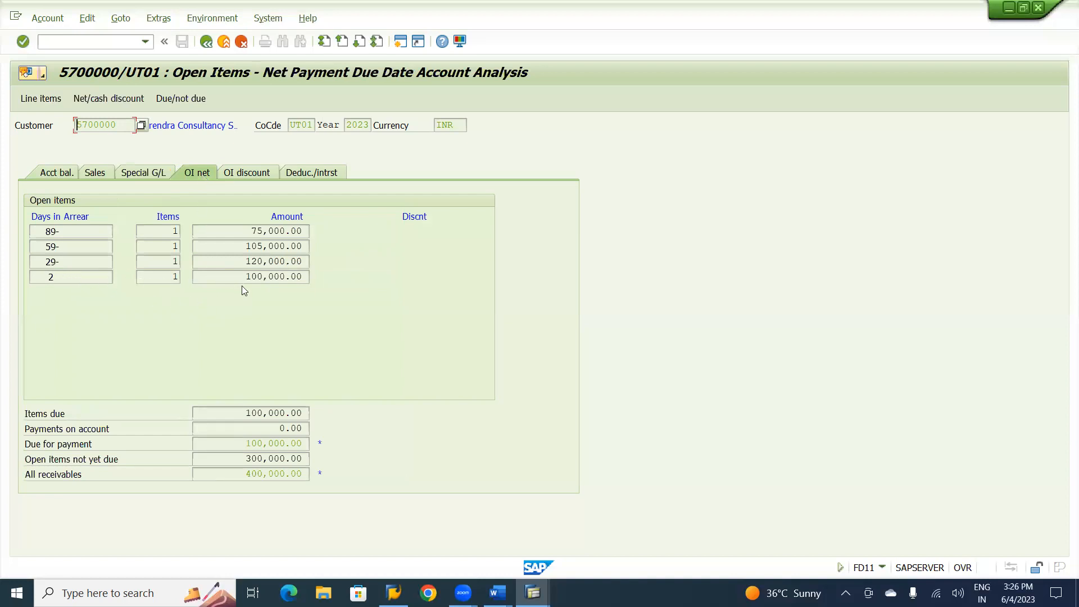
pyautogui.click(82, 262)
pyautogui.click(82, 247)
pyautogui.click(78, 277)
pyautogui.click(83, 236)
# - Review the first customer's analysis again from account balance through open item discounts and deductions/interest, and return to the initial screen
pyautogui.click(49, 174)
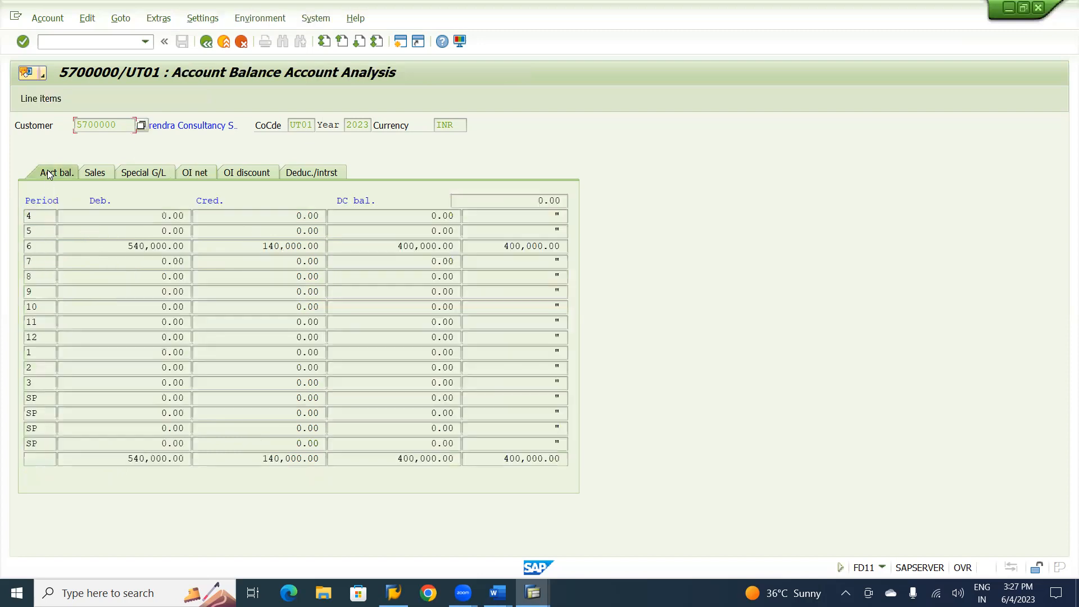
pyautogui.click(97, 174)
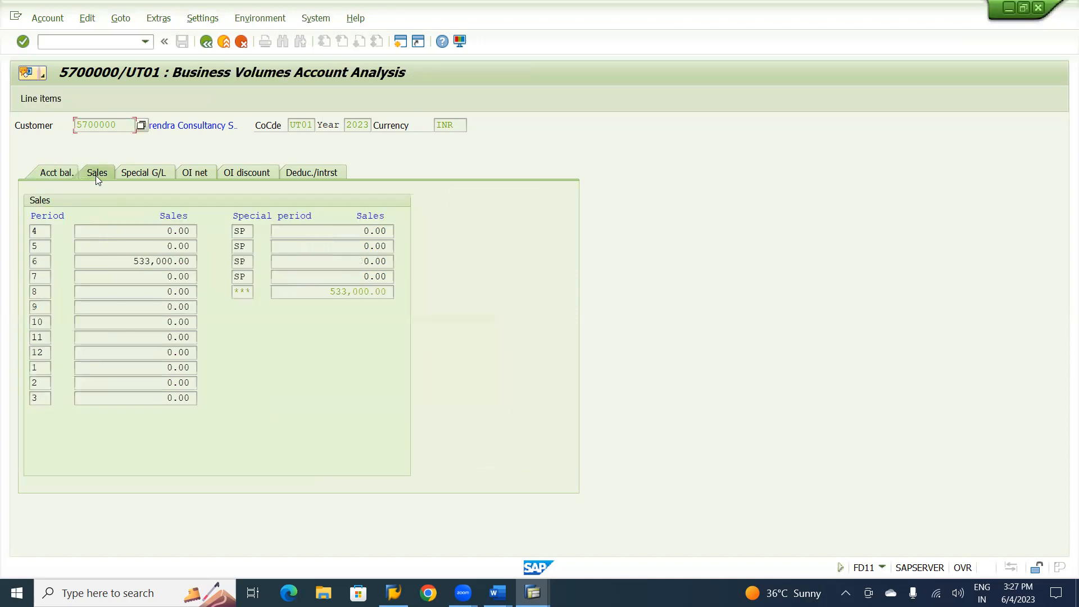
pyautogui.click(136, 175)
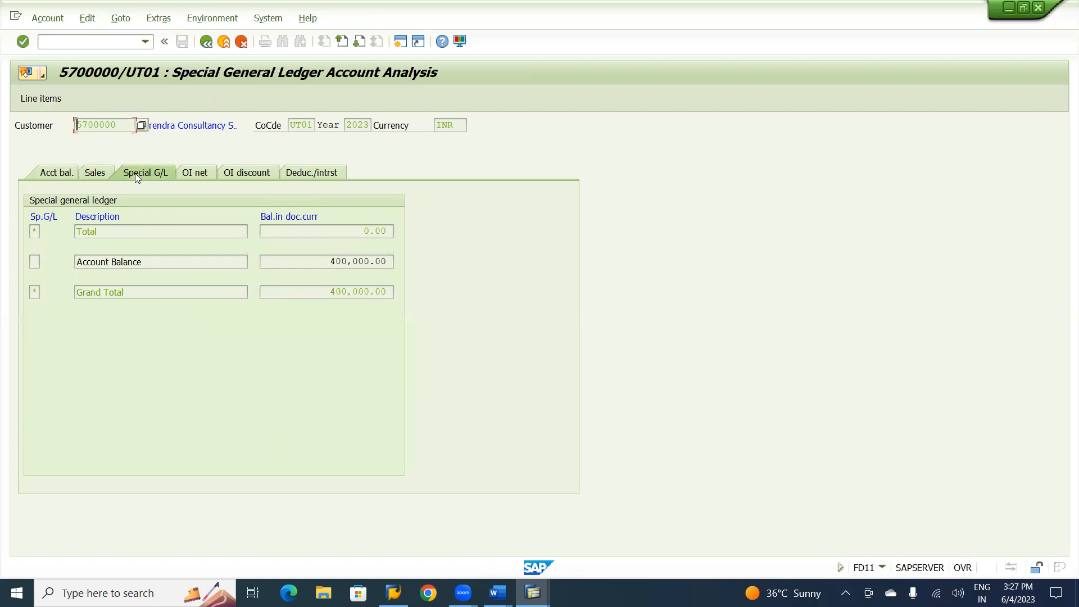
pyautogui.click(200, 172)
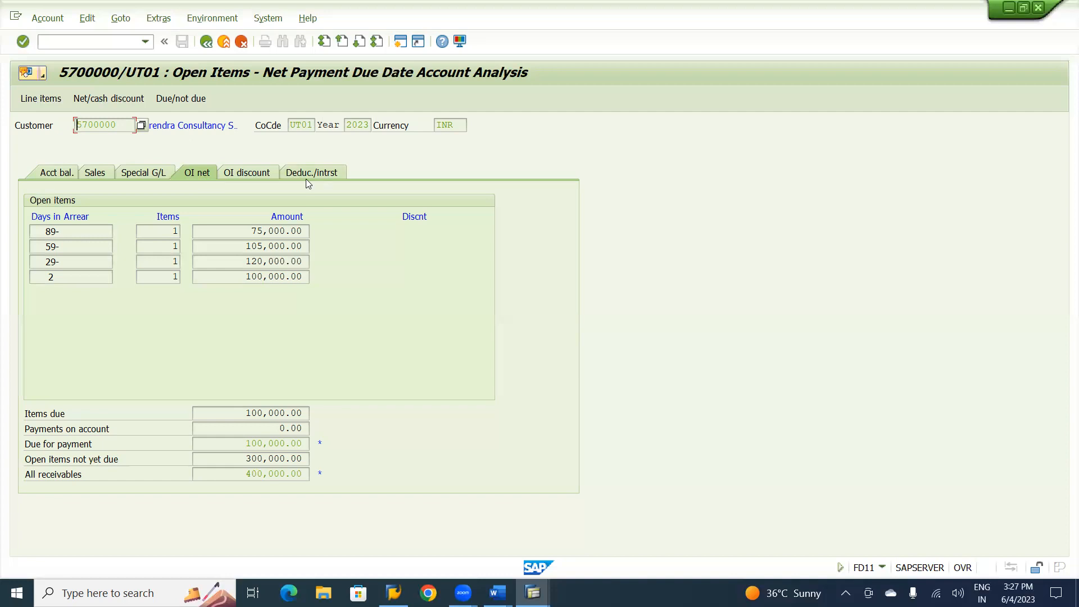
pyautogui.click(254, 173)
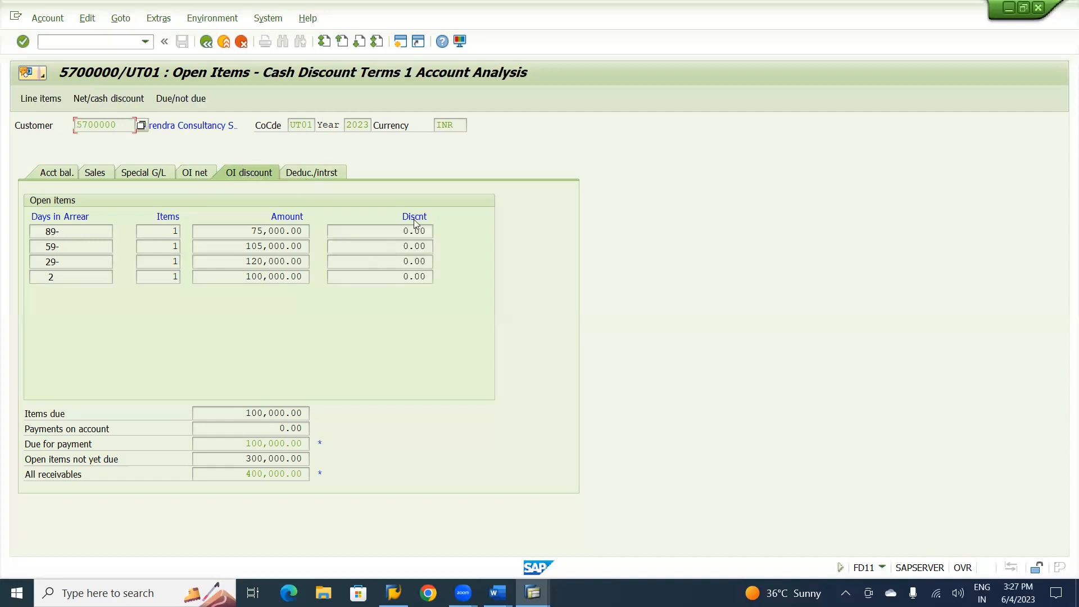
pyautogui.click(312, 174)
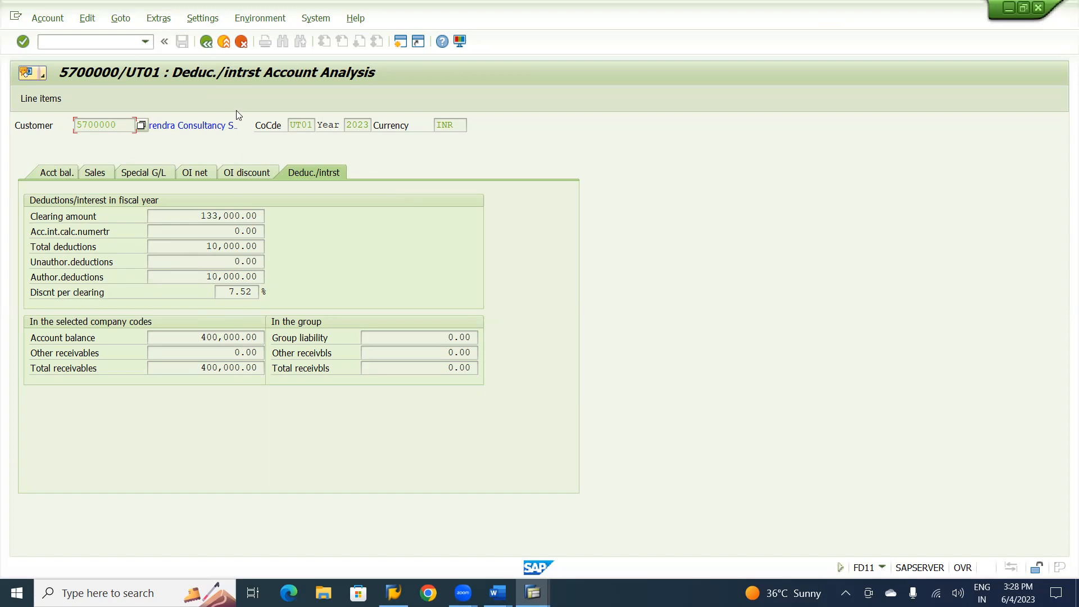
pyautogui.click(212, 45)
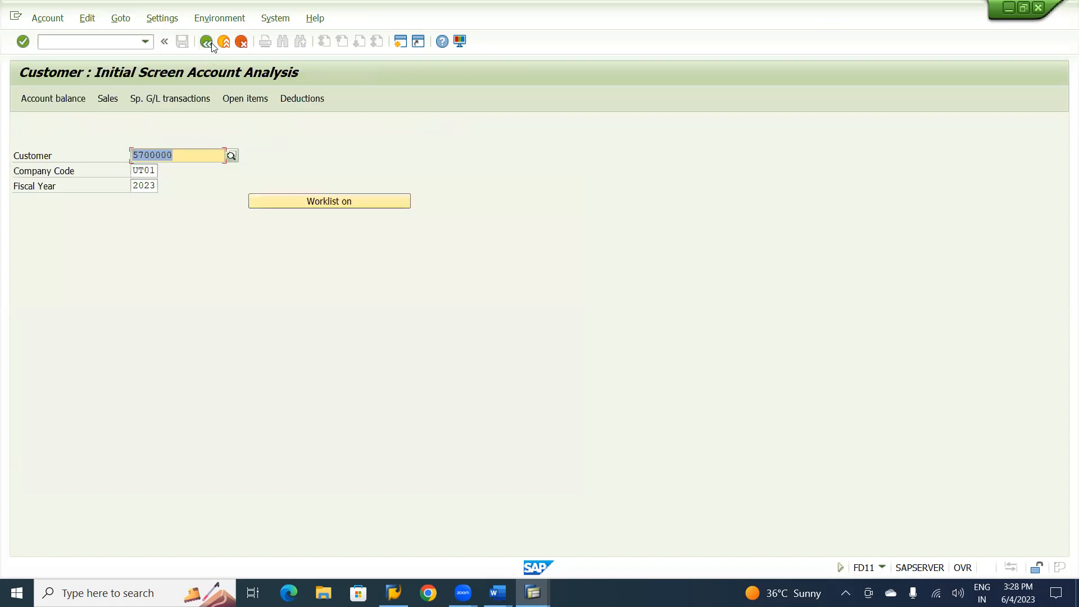
# - Enter the second customer's number for company code UT01 and fiscal year 2023, and display its account balance analysis
pyautogui.click(185, 155)
pyautogui.press('BackSpace')
pyautogui.write('1')
pyautogui.press('Return')
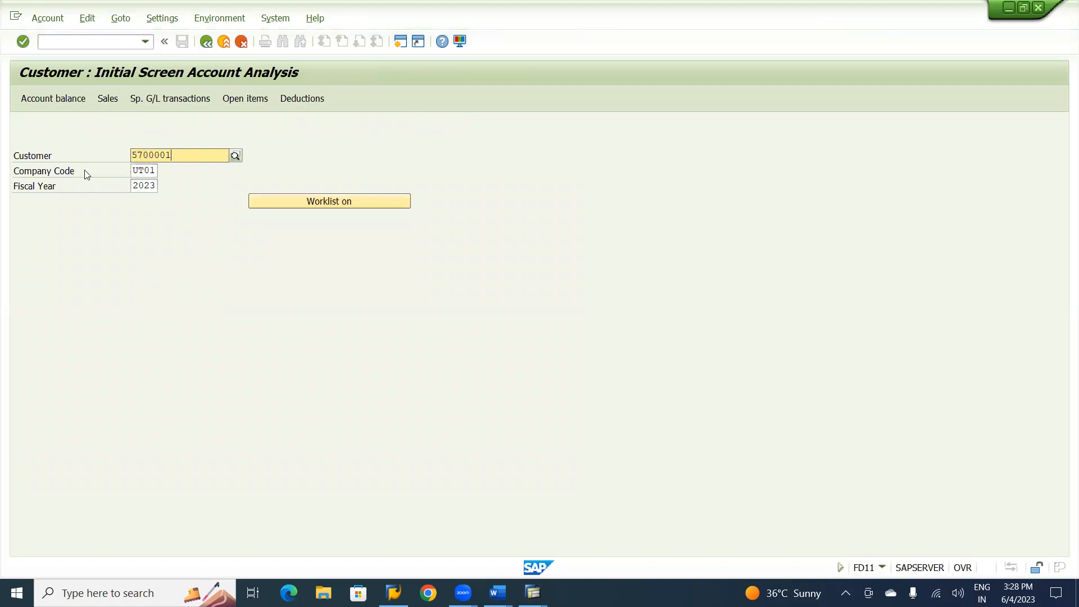
pyautogui.click(59, 98)
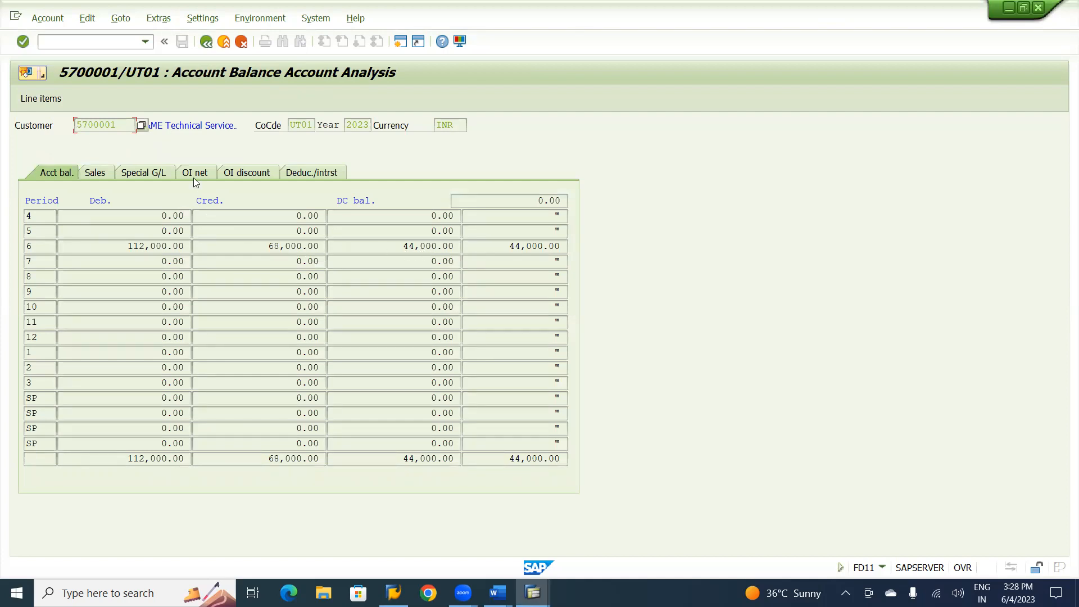
# - Examine the second customer's sales, special G/L balances, net open items, open item discounts and deductions/interest
pyautogui.click(99, 172)
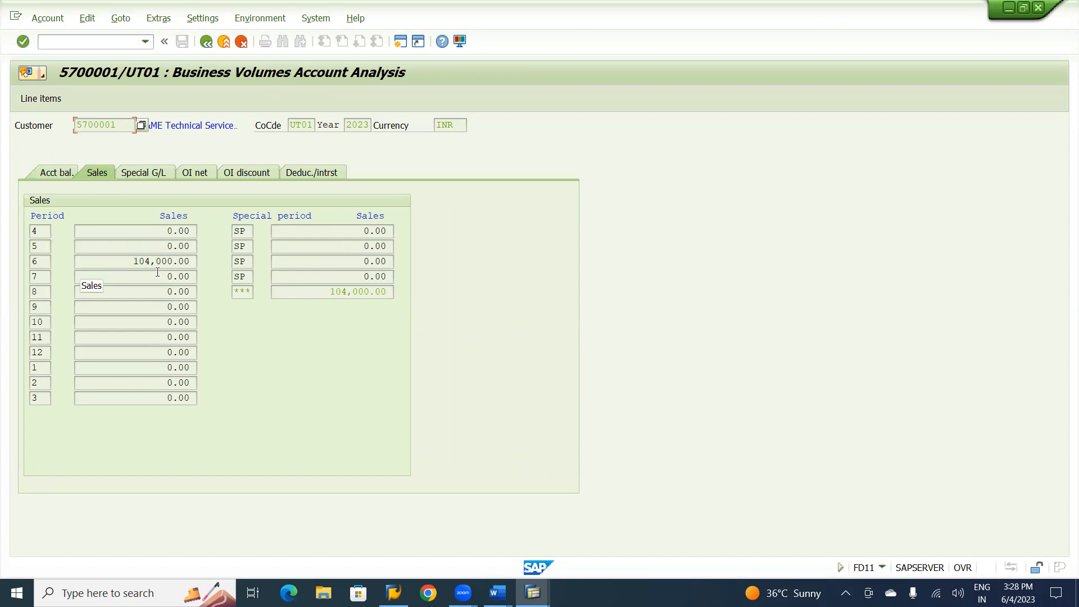
pyautogui.click(145, 176)
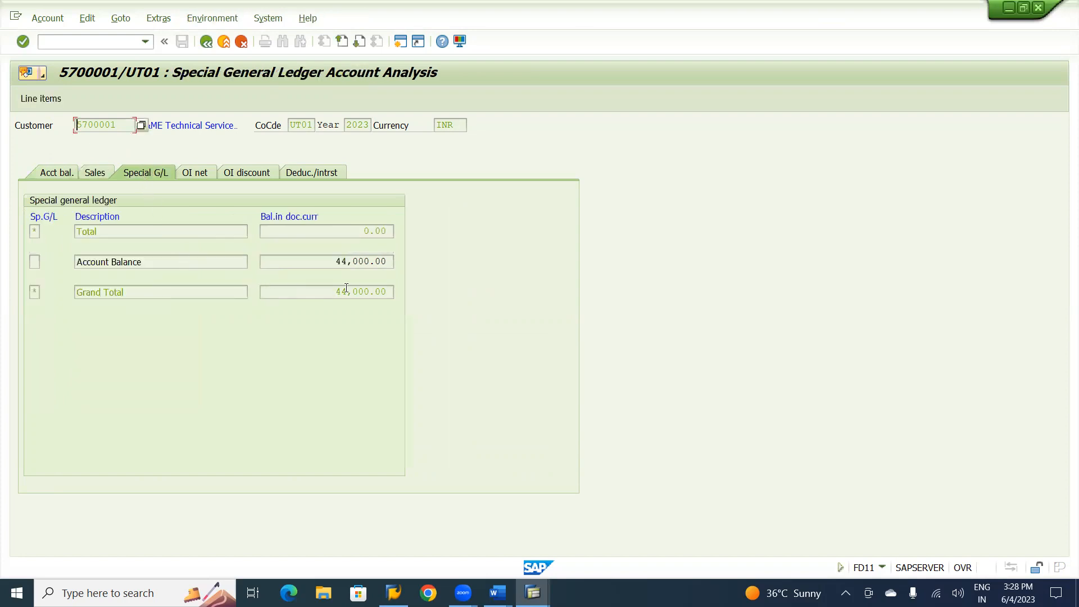
pyautogui.click(188, 173)
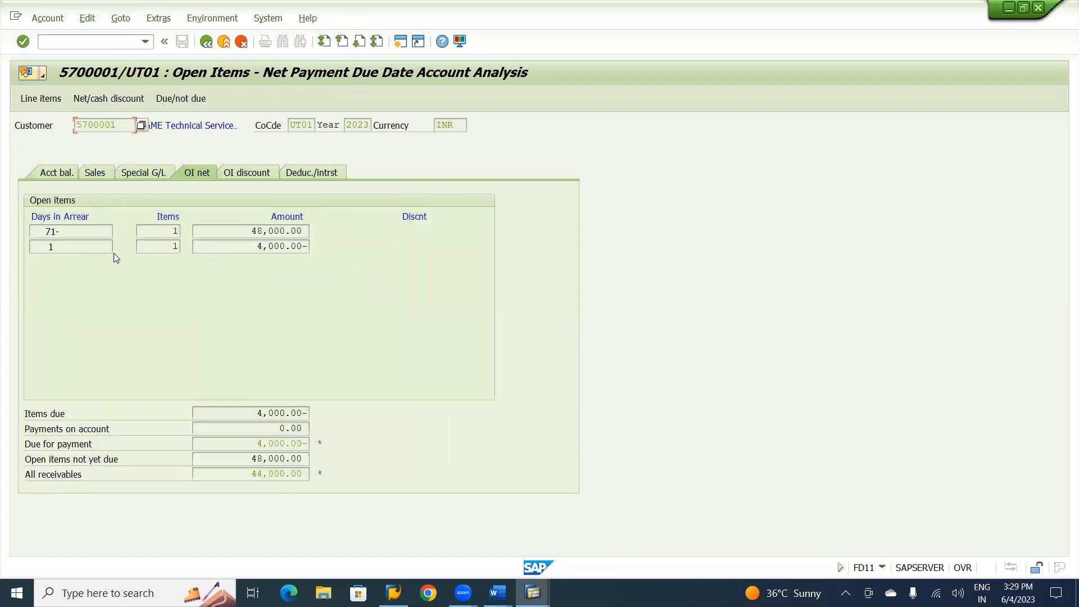
pyautogui.click(68, 233)
pyautogui.click(244, 175)
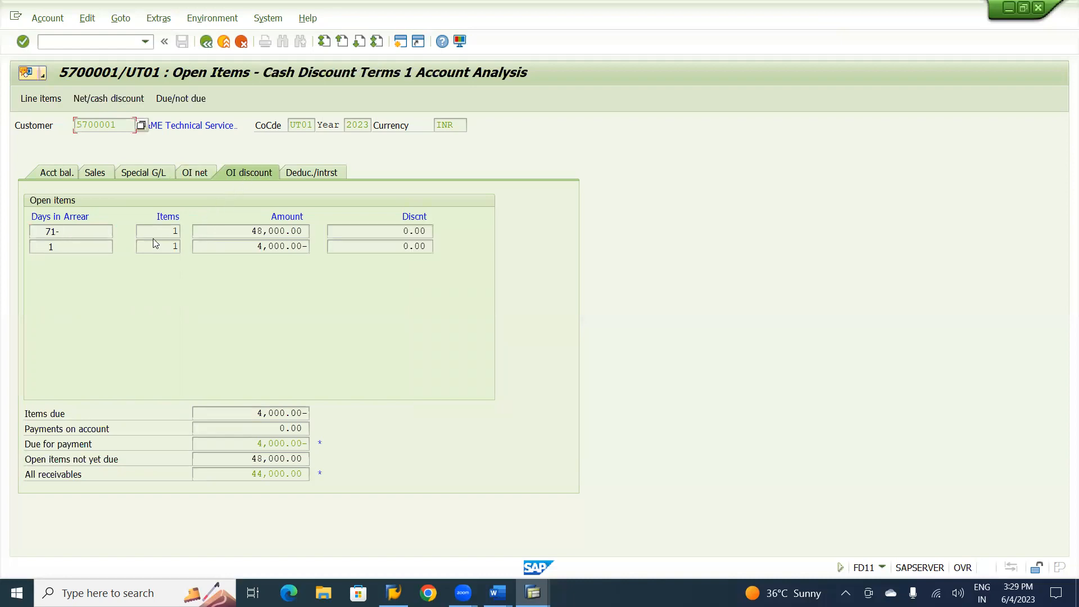
pyautogui.click(312, 172)
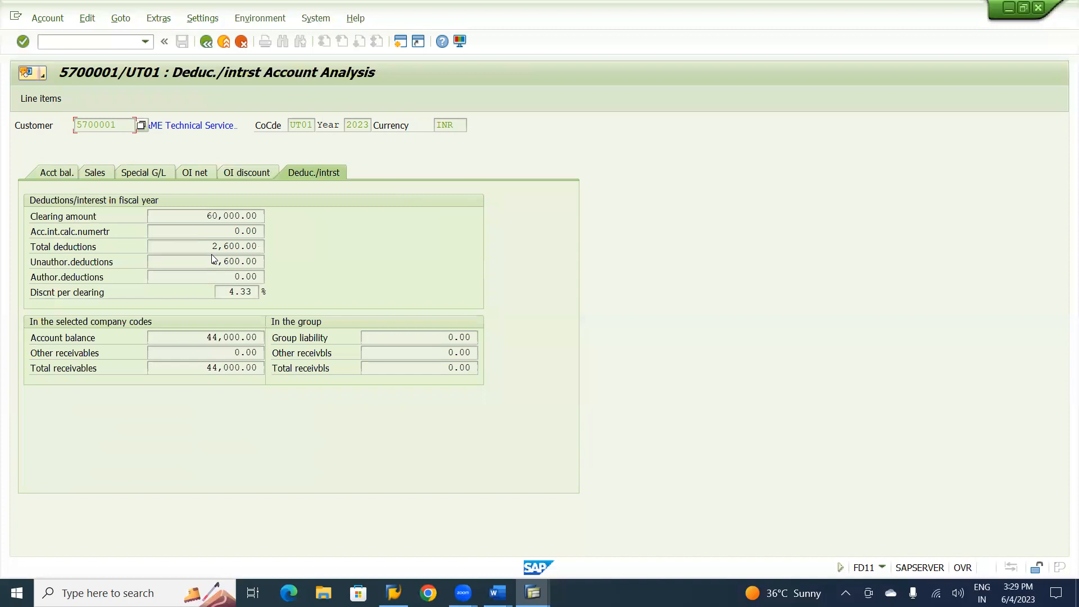
# - Switch to the Word notes and push the heading "11. Generate Customer Correspondence:" onto the next page, directly above its FB12 path
pyautogui.hotkey('alt', 'Tab')
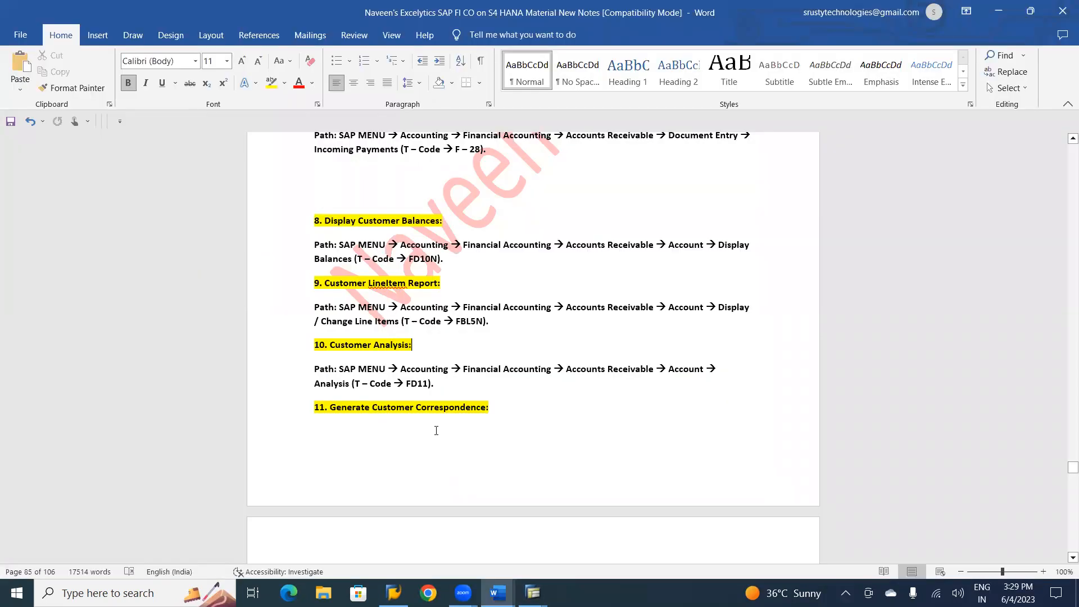
pyautogui.scroll(-5, 437, 430)
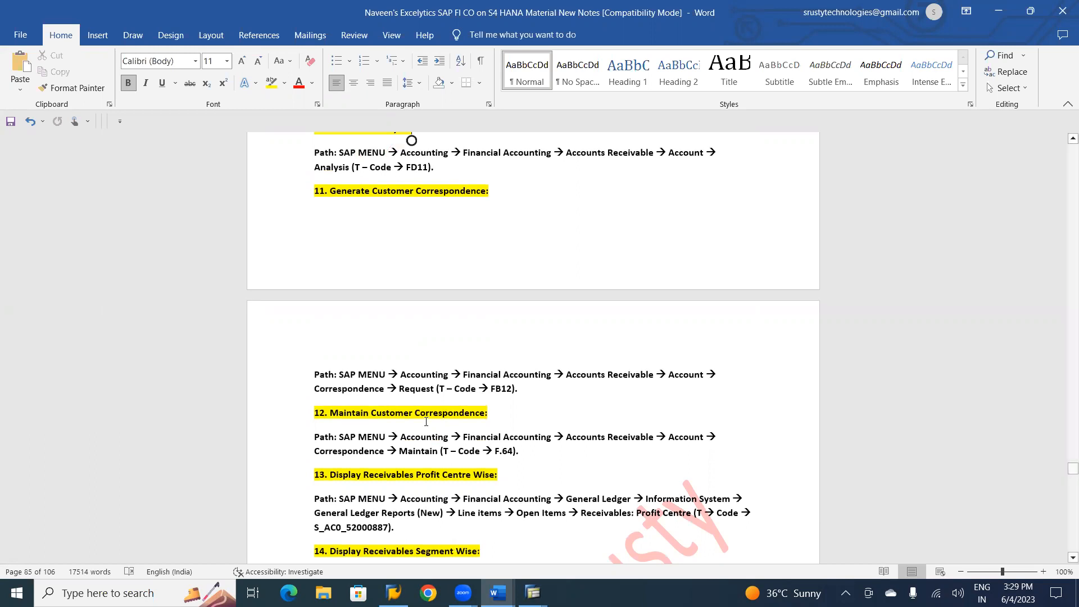
pyautogui.click(310, 192)
pyautogui.press('Return')
pyautogui.press('Return')
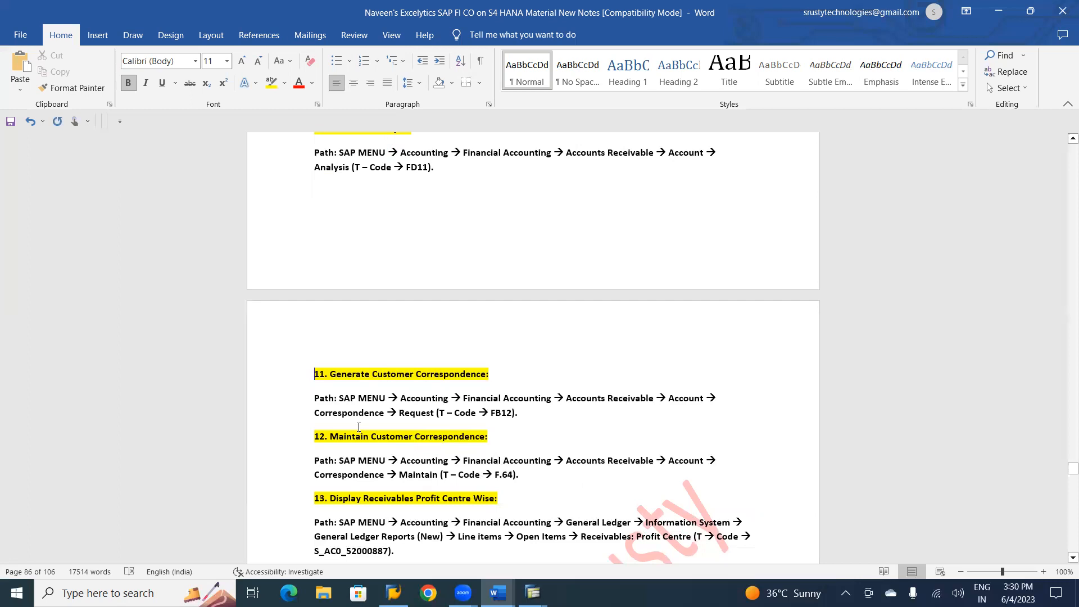
pyautogui.scroll(-3, 359, 428)
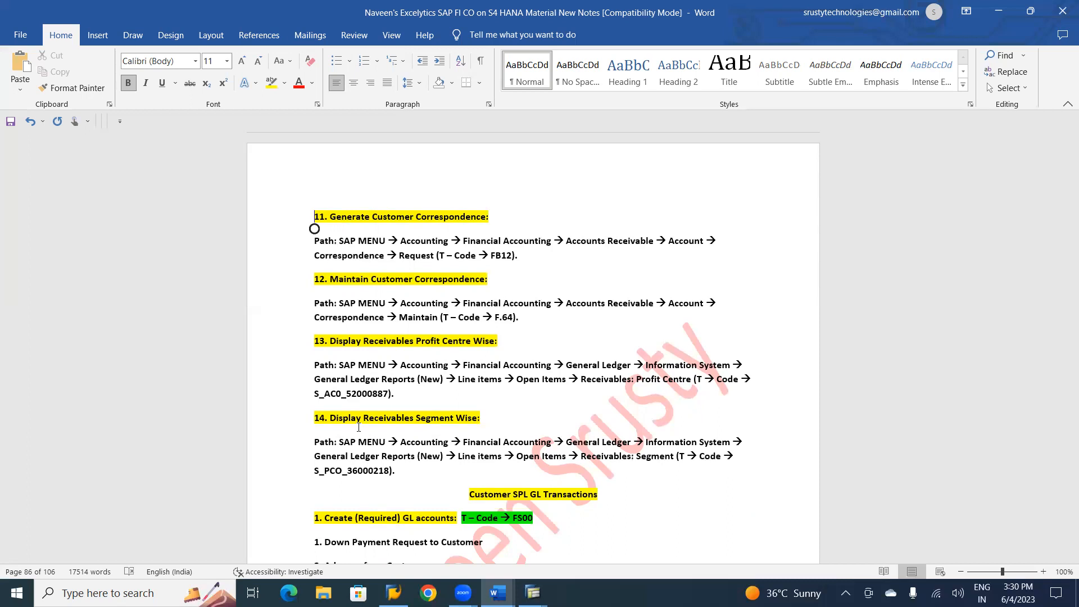
# - Switch back to SAP, exit FD11 and start FB12 Request from the Account node's Correspondence folder
pyautogui.hotkey('alt', 'Tab')
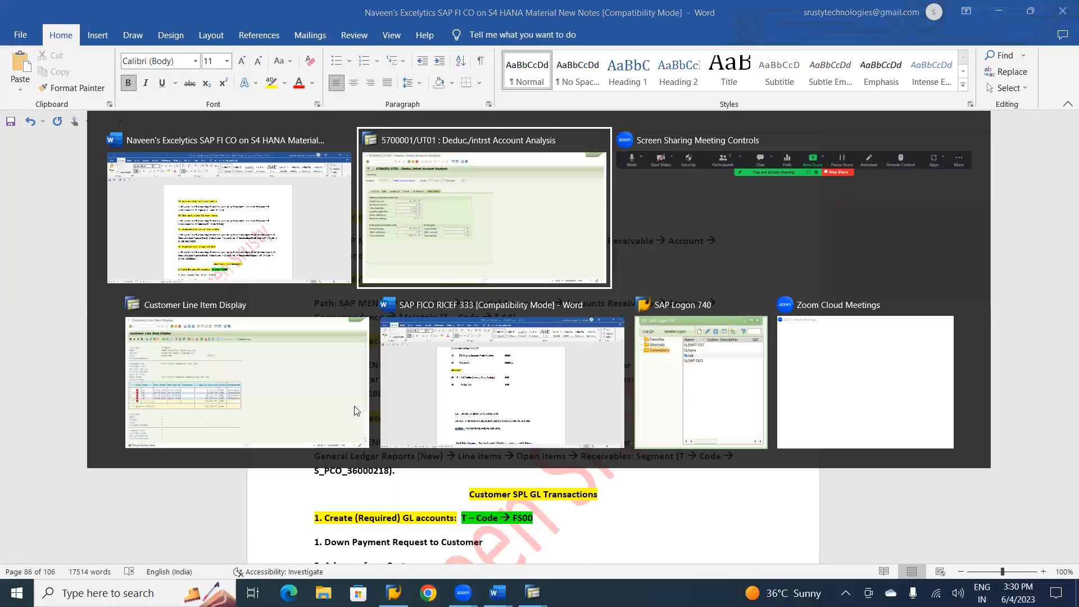
pyautogui.click(224, 42)
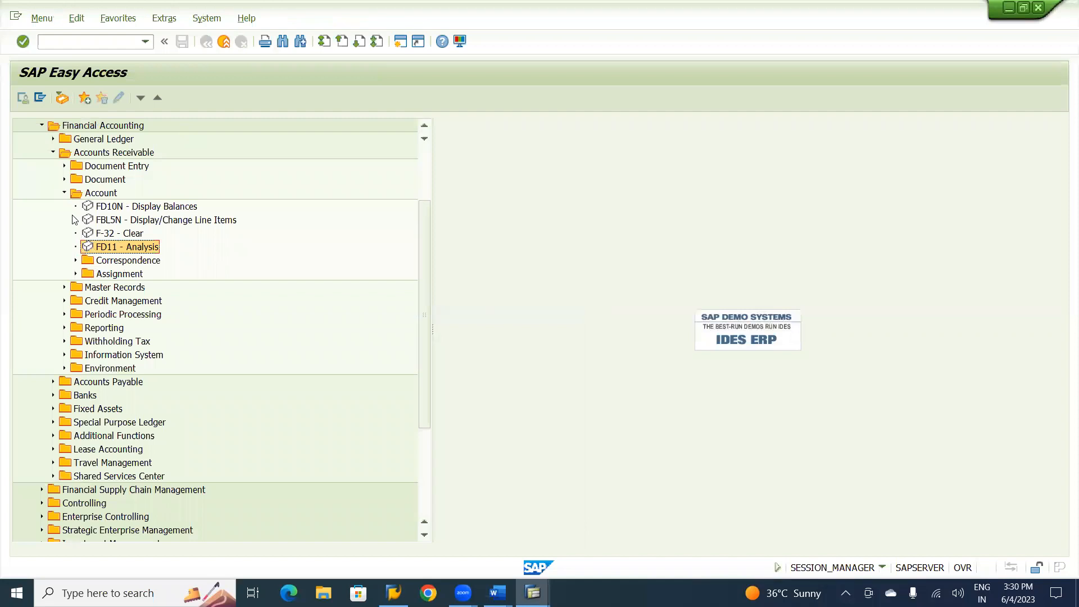
pyautogui.click(76, 260)
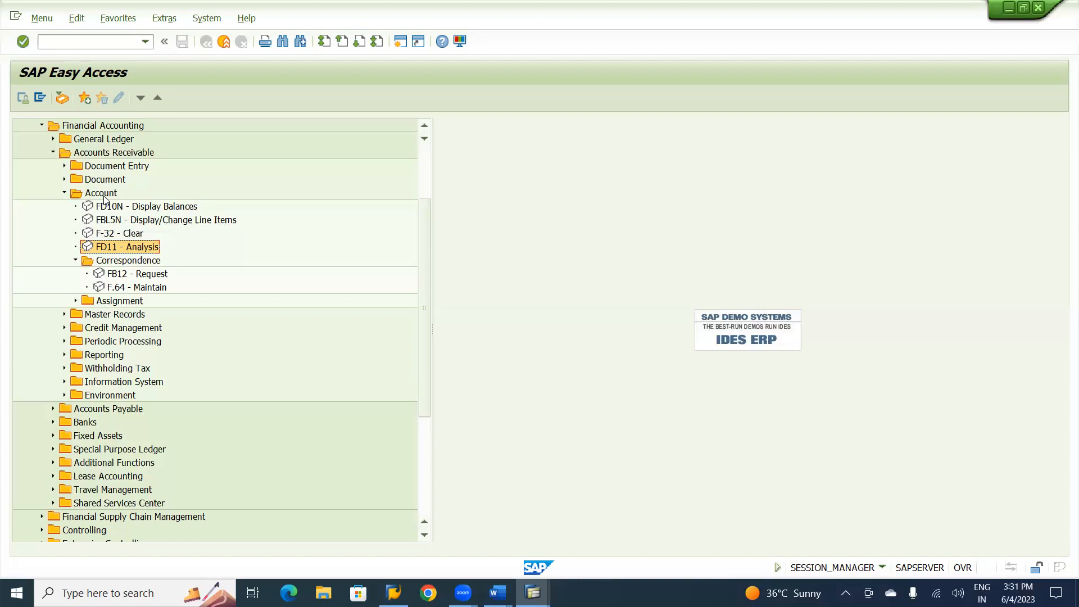
pyautogui.click(138, 277)
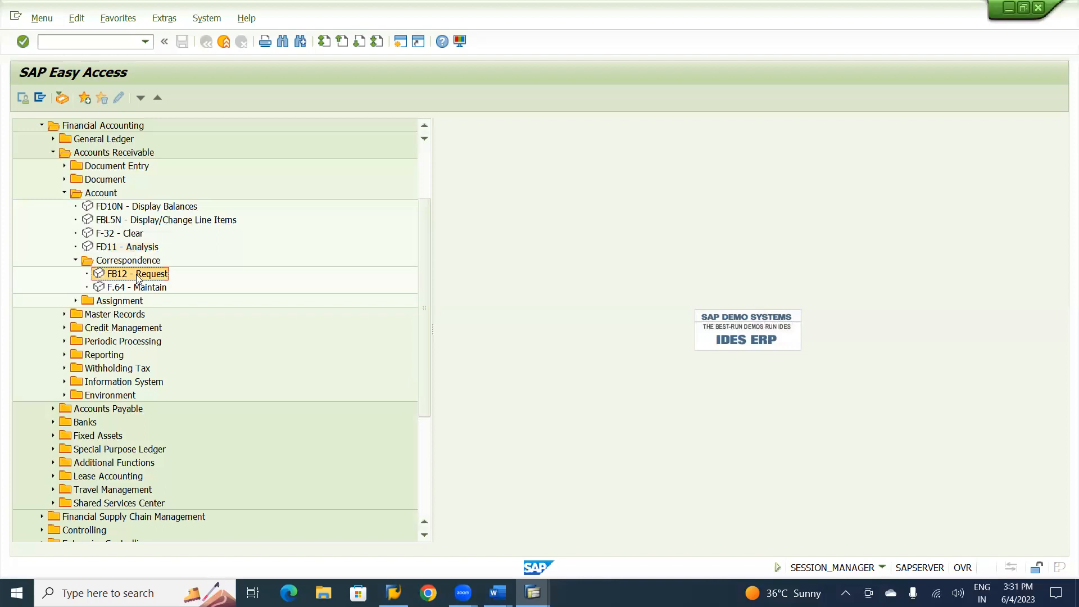
pyautogui.doubleClick(138, 277)
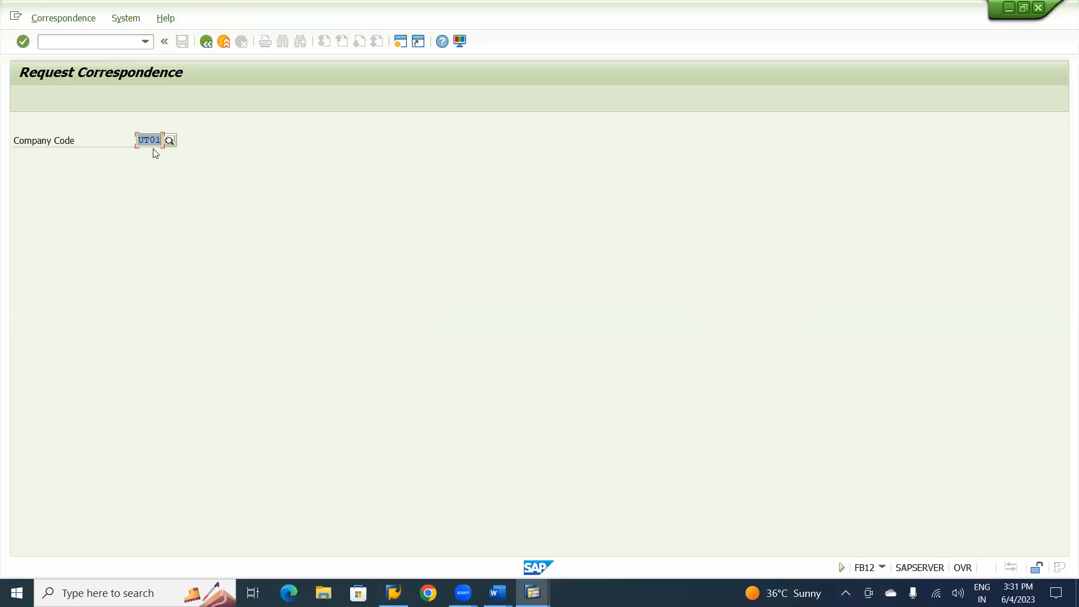
# - Choose SAP08 Open item list as the correspondence type for company code UT01
pyautogui.press('Return')
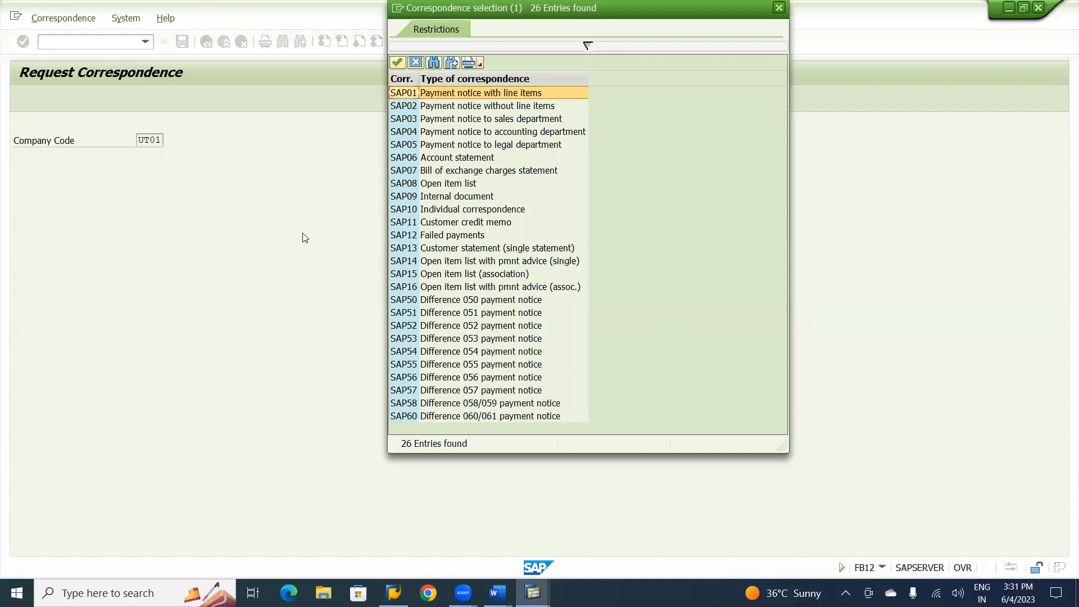
pyautogui.click(452, 184)
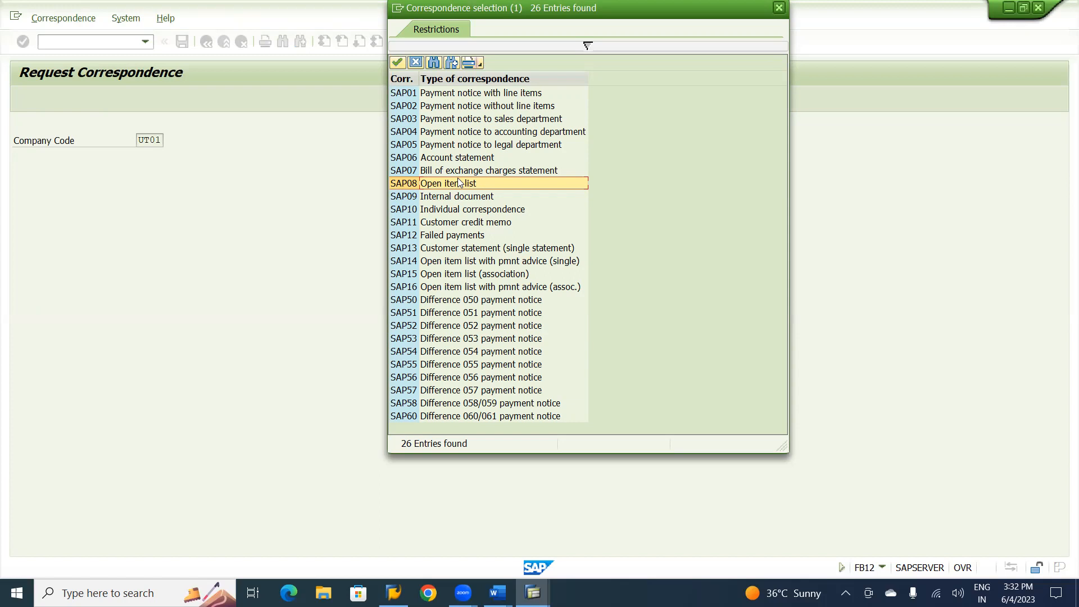
pyautogui.doubleClick(425, 187)
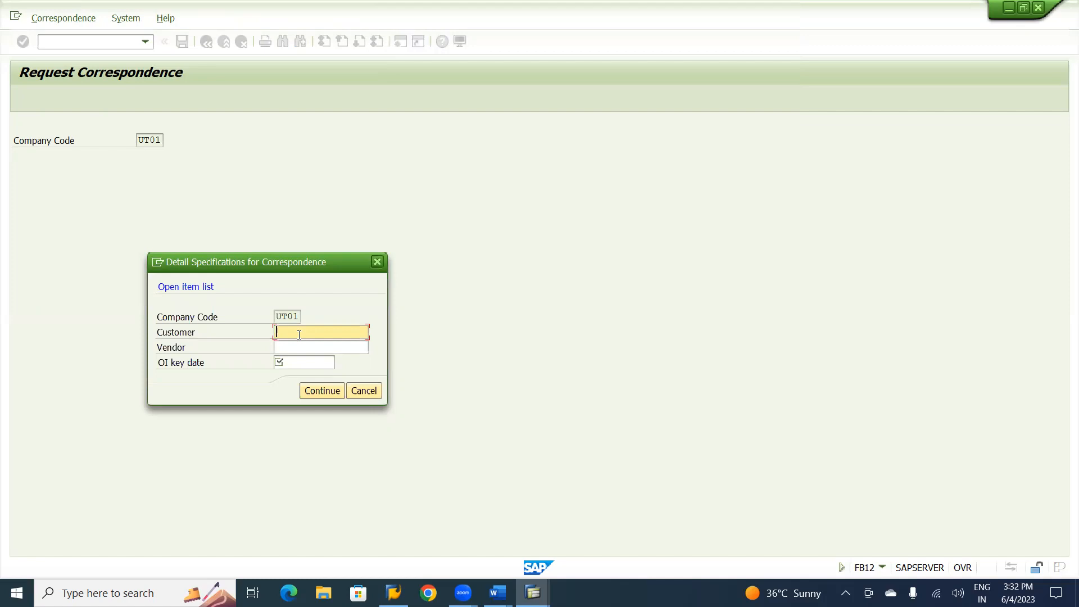
# - Request the open item list for the first customer's number with OI key date 04.06.2023
pyautogui.write('5700000')
pyautogui.click(295, 366)
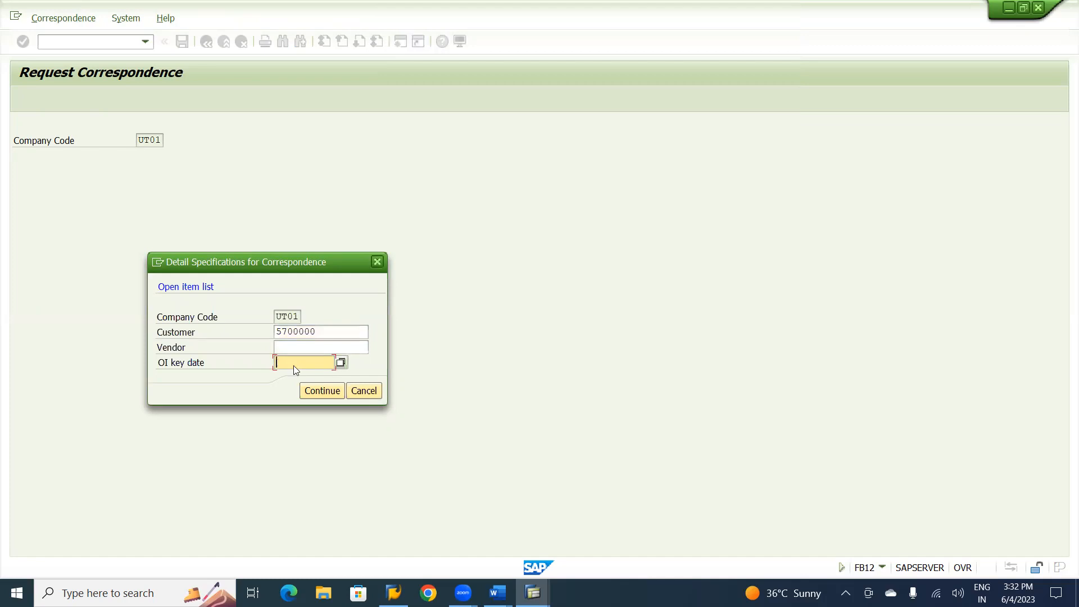
pyautogui.press('F4')
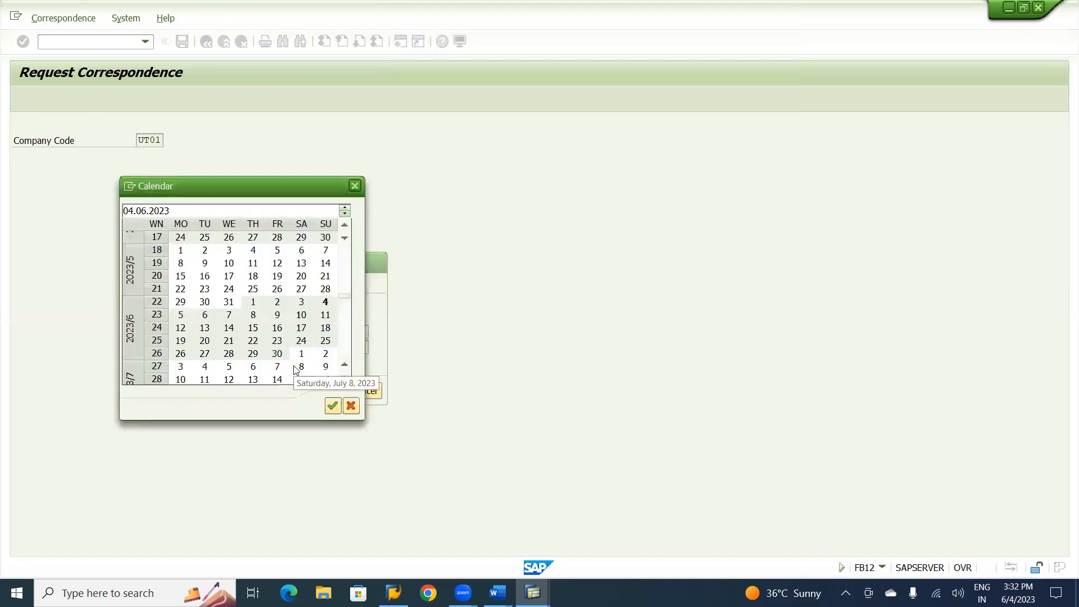
pyautogui.press('Escape')
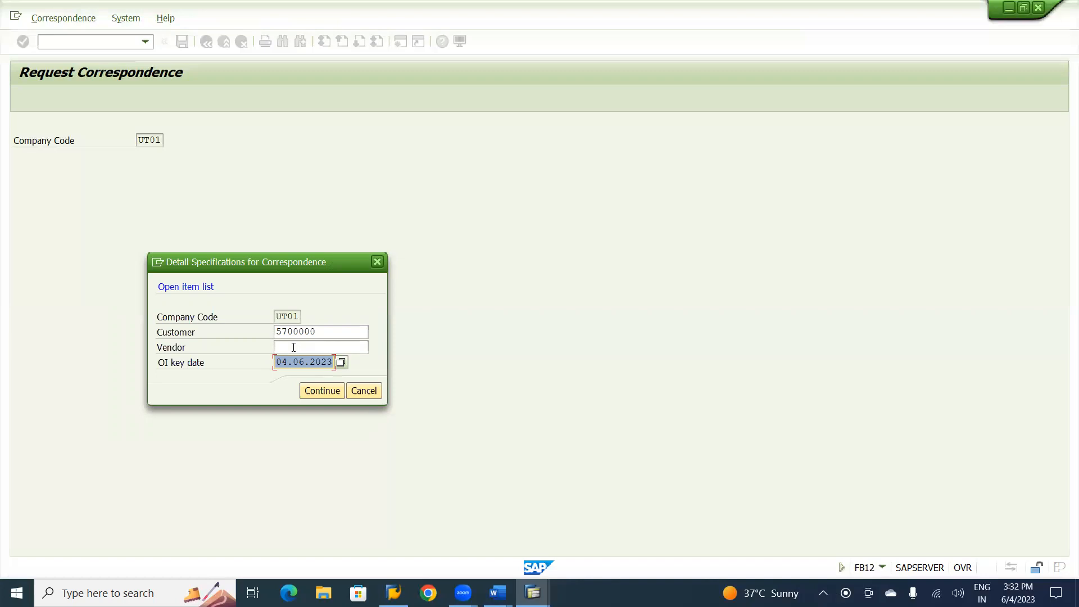
pyautogui.click(319, 397)
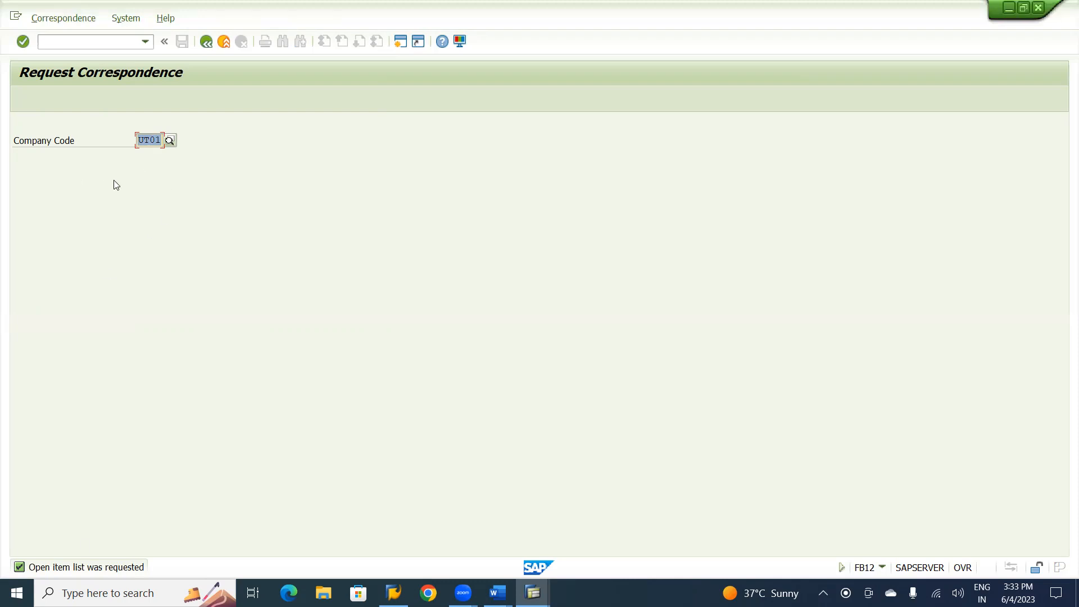
# - Start another correspondence request for company code UT01 with type SAP06 Account statement
pyautogui.press('Return')
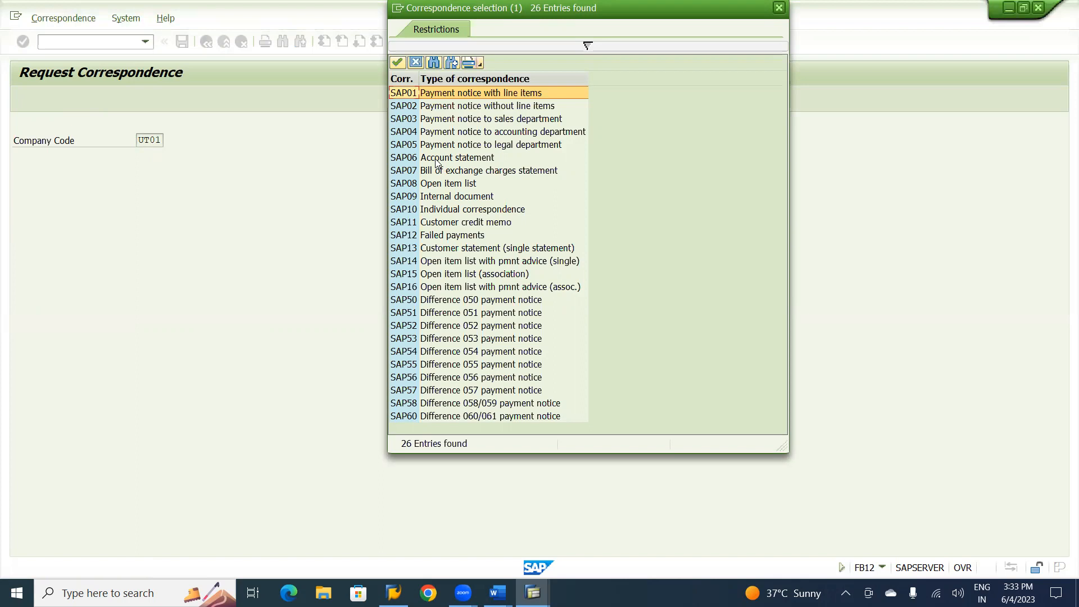
pyautogui.click(401, 160)
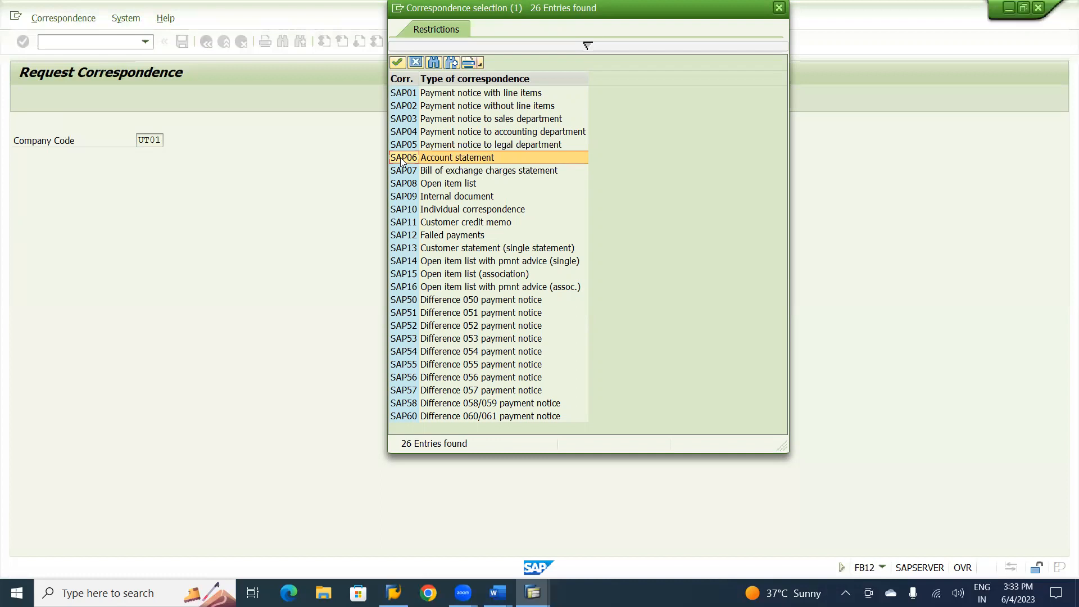
pyautogui.doubleClick(438, 161)
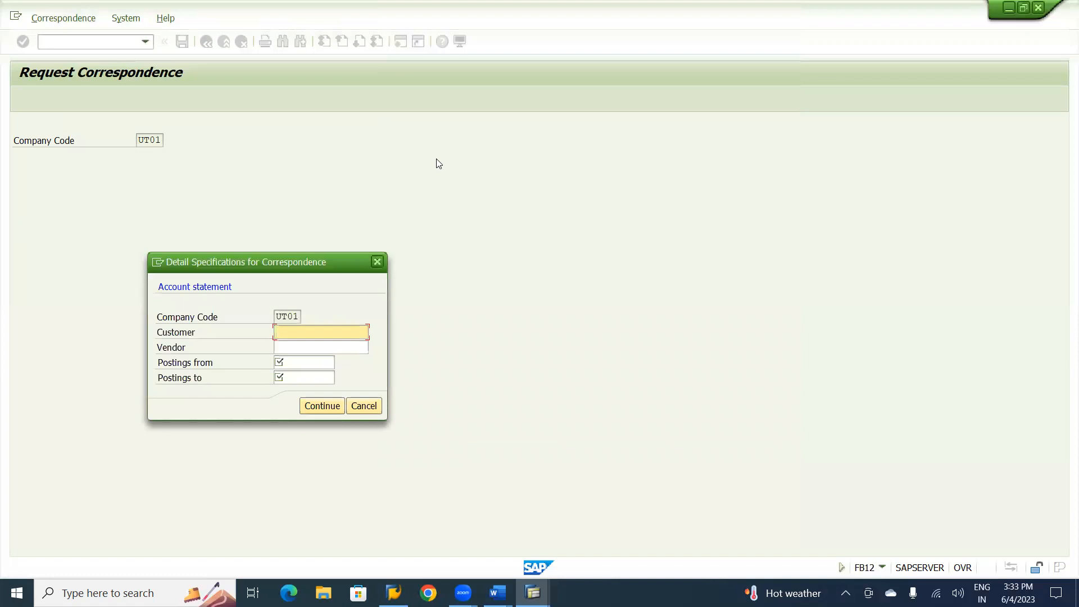
# - Enter the first customer's number and a posting period from 01.04.2023 to 04.06.2023 for the account statement
pyautogui.write('5700000')
pyautogui.click(294, 364)
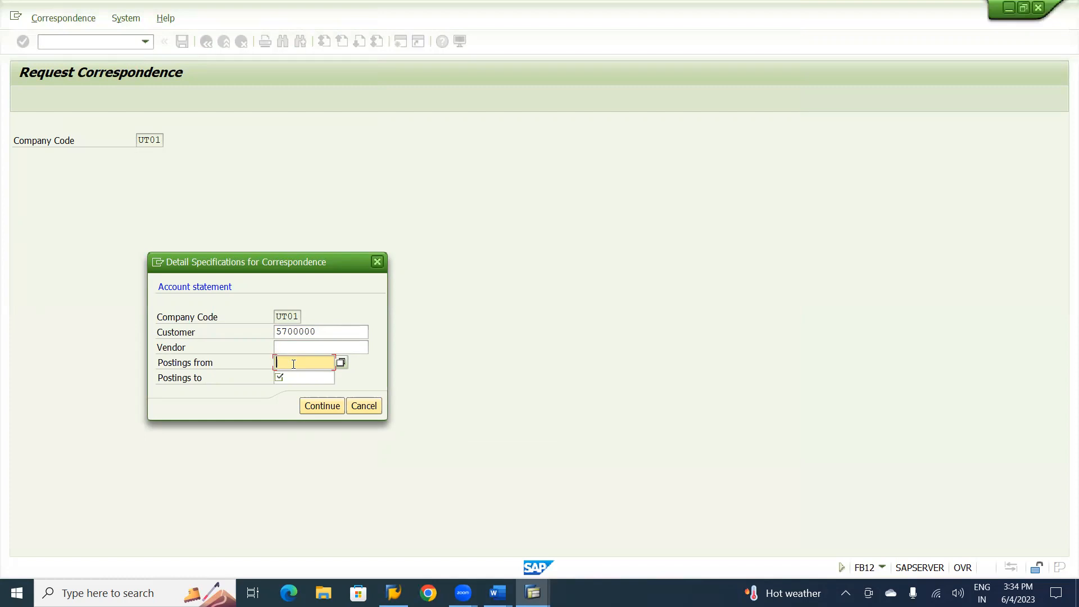
pyautogui.write('01')
pyautogui.press('Down')
pyautogui.press('Tab')
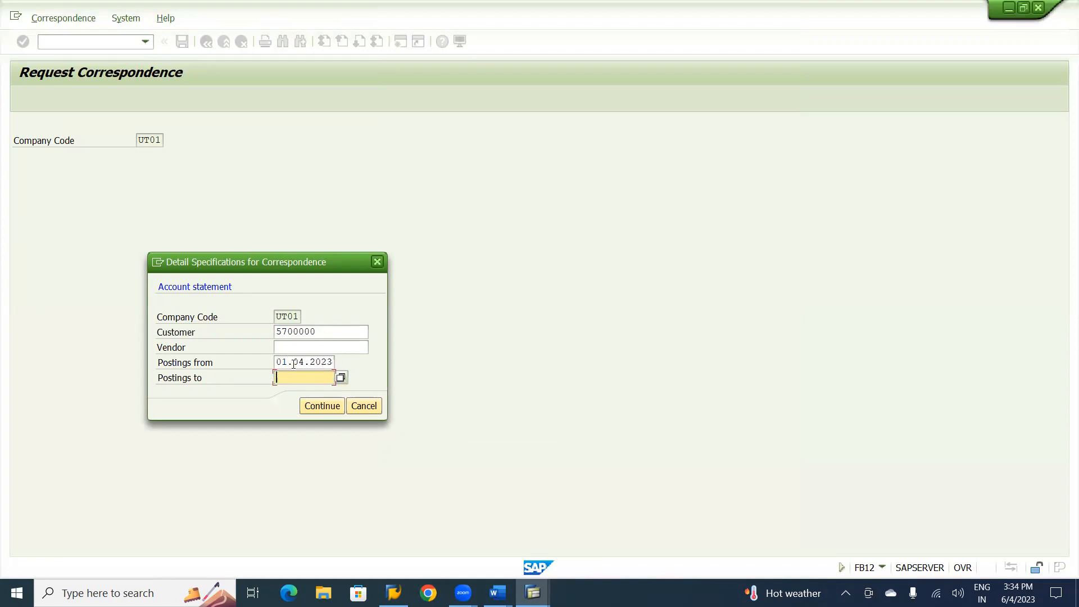
pyautogui.press('F4')
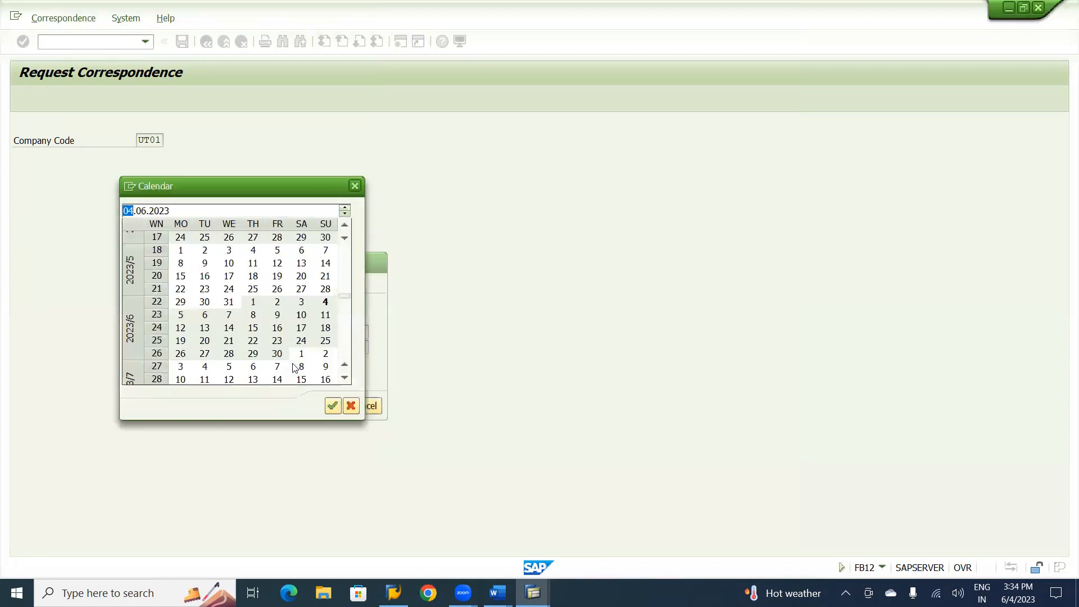
pyautogui.press('Return')
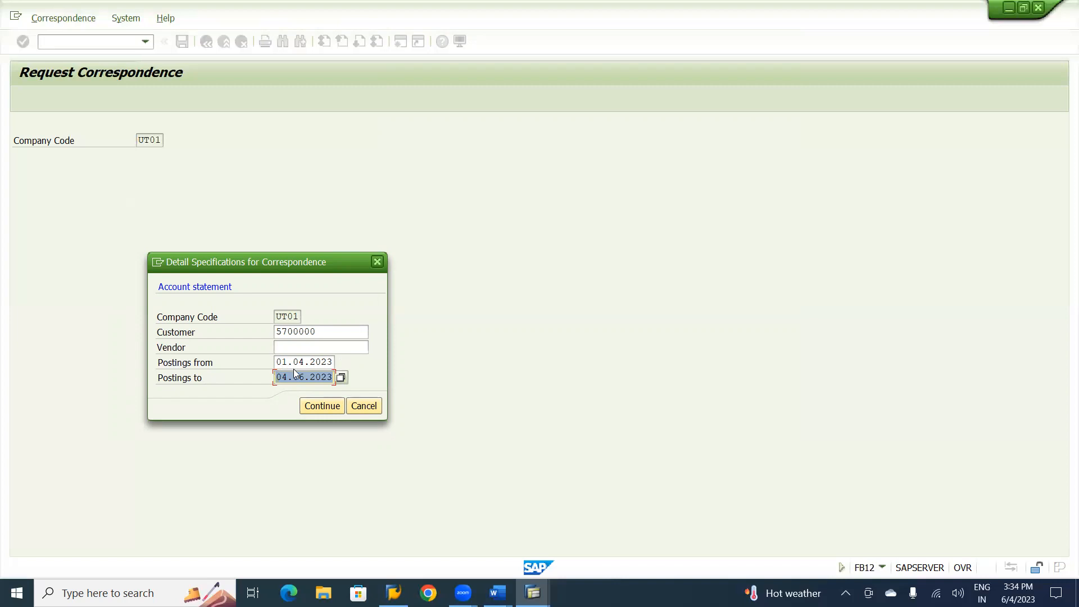
# - Change the account statement's customer to the second customer's number and submit the request
pyautogui.click(331, 331)
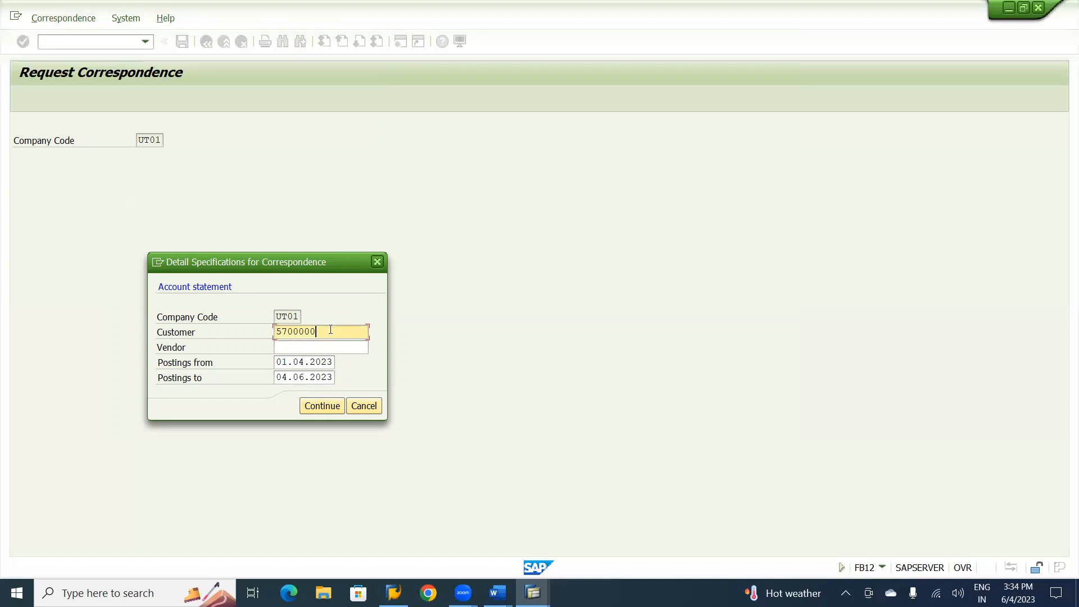
pyautogui.press('BackSpace')
pyautogui.write('1')
pyautogui.click(329, 407)
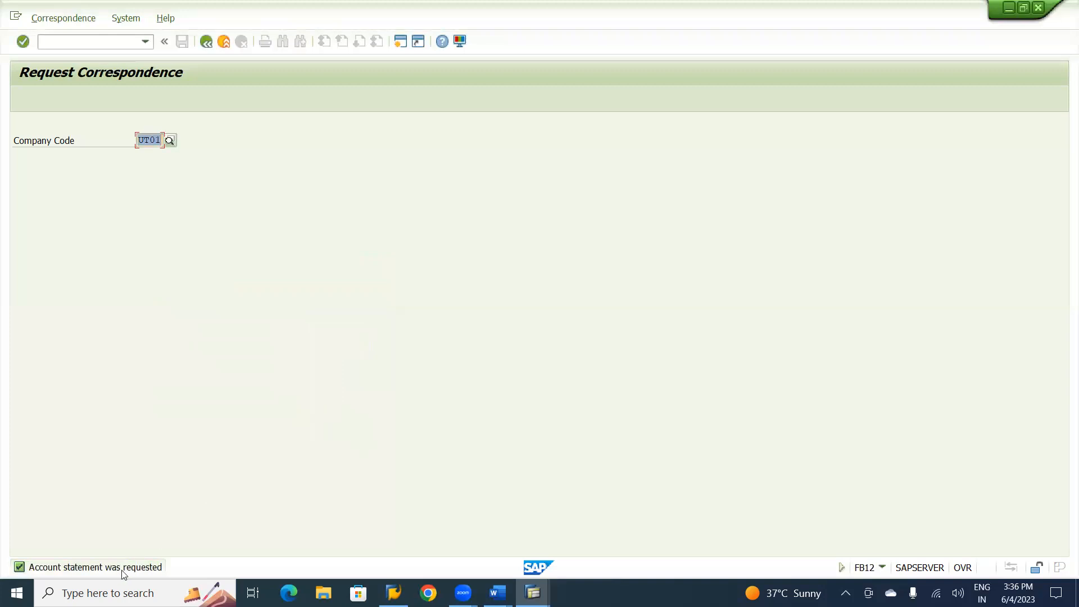
# - Check the Maintain Customer Correspondence path in the Word notes and return to SAP's Request Correspondence window
pyautogui.hotkey('alt', 'Tab')
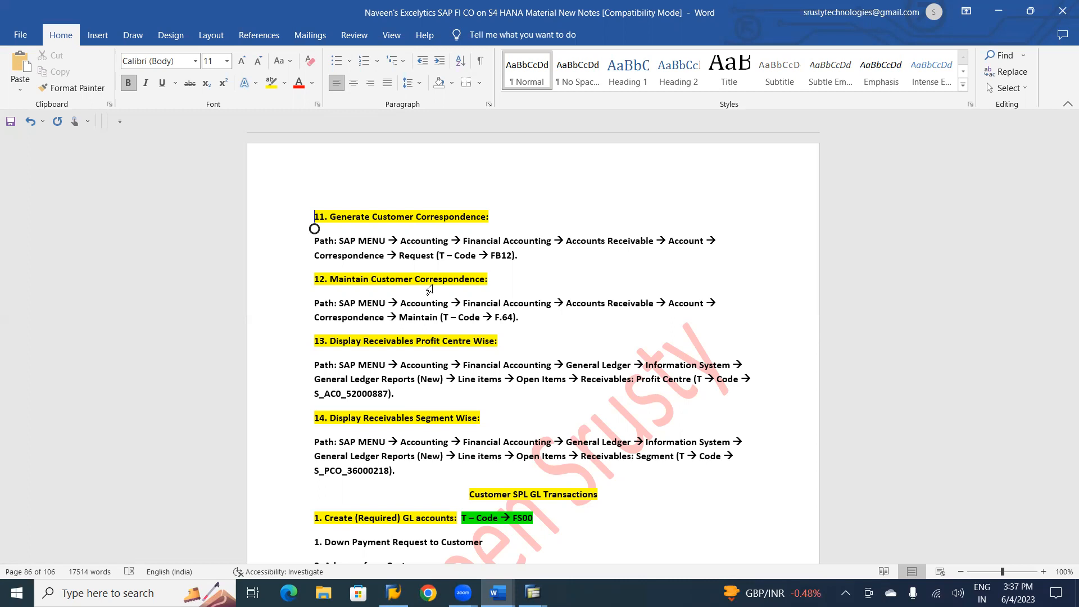
pyautogui.scroll(-5, 430, 289)
pyautogui.scroll(3, 433, 285)
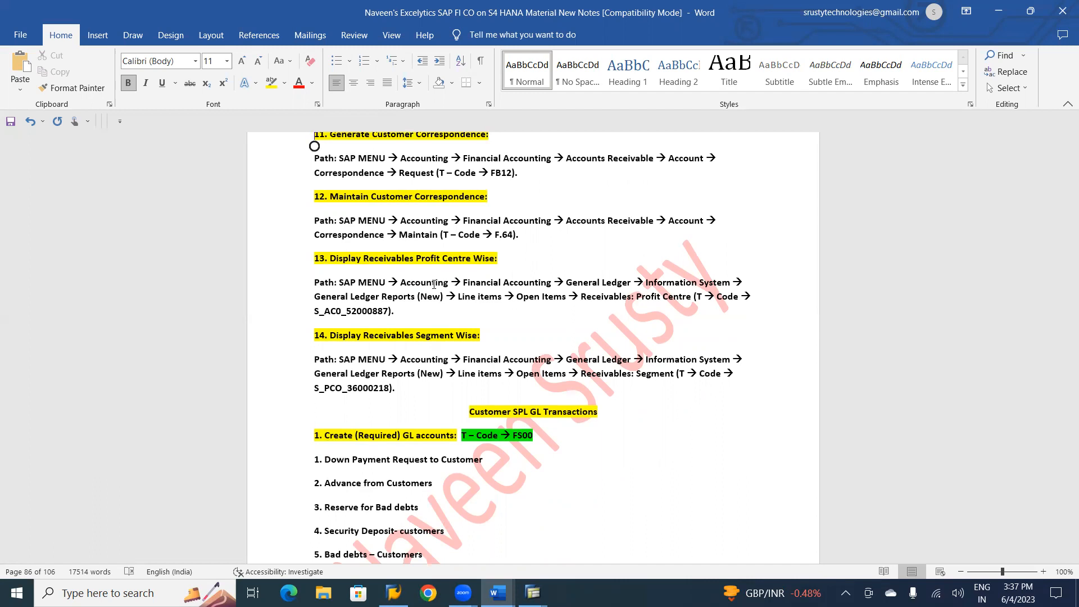
pyautogui.hotkey('alt', 'Tab')
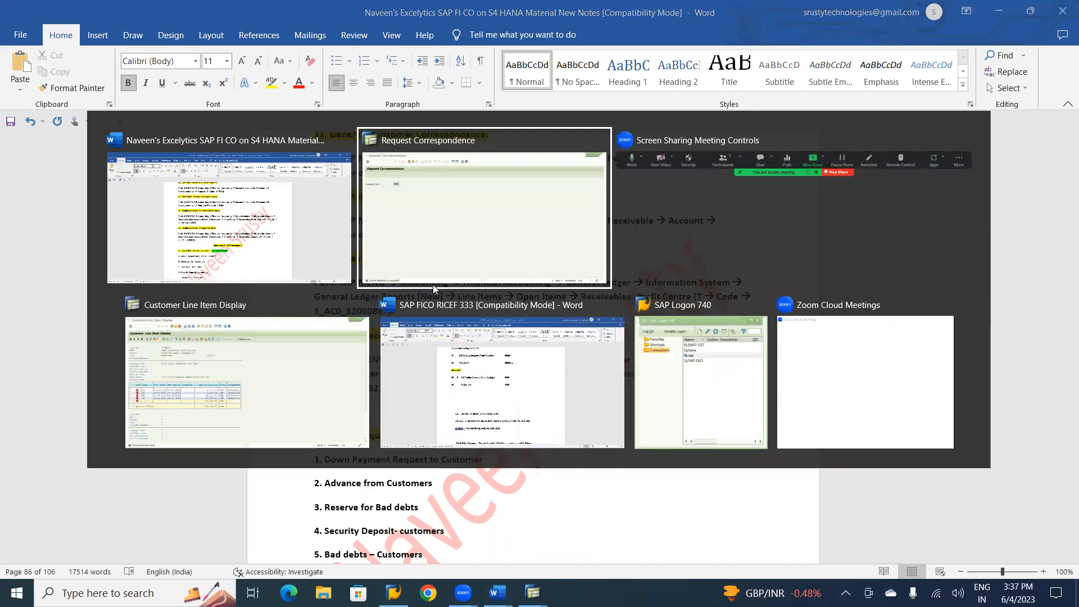
pyautogui.click(433, 286)
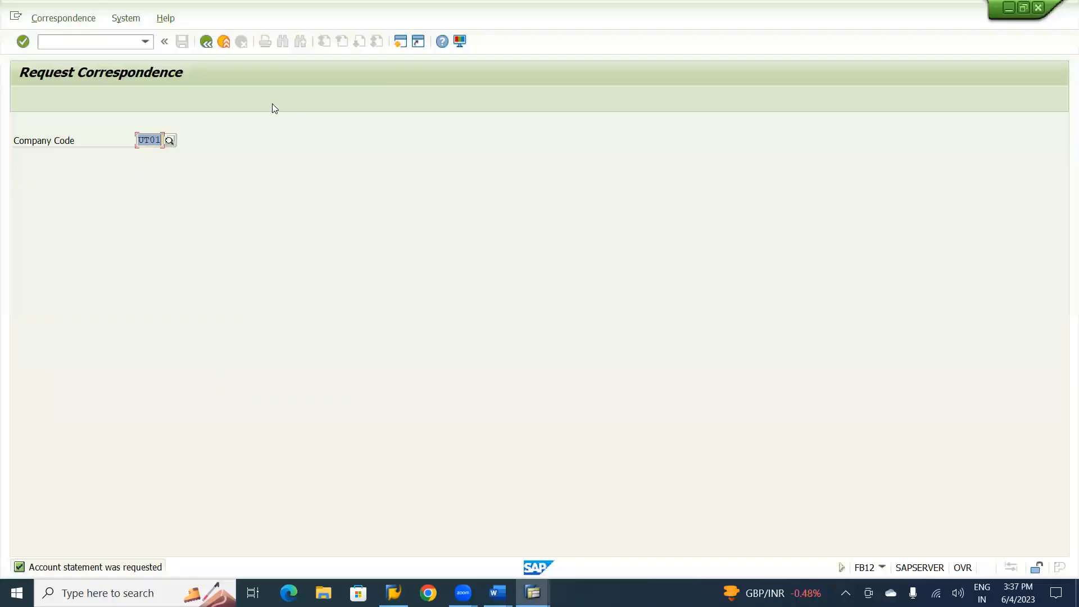
# - Exit FB12 and start F.64 Maintain from the Account node's Correspondence folder
pyautogui.click(224, 42)
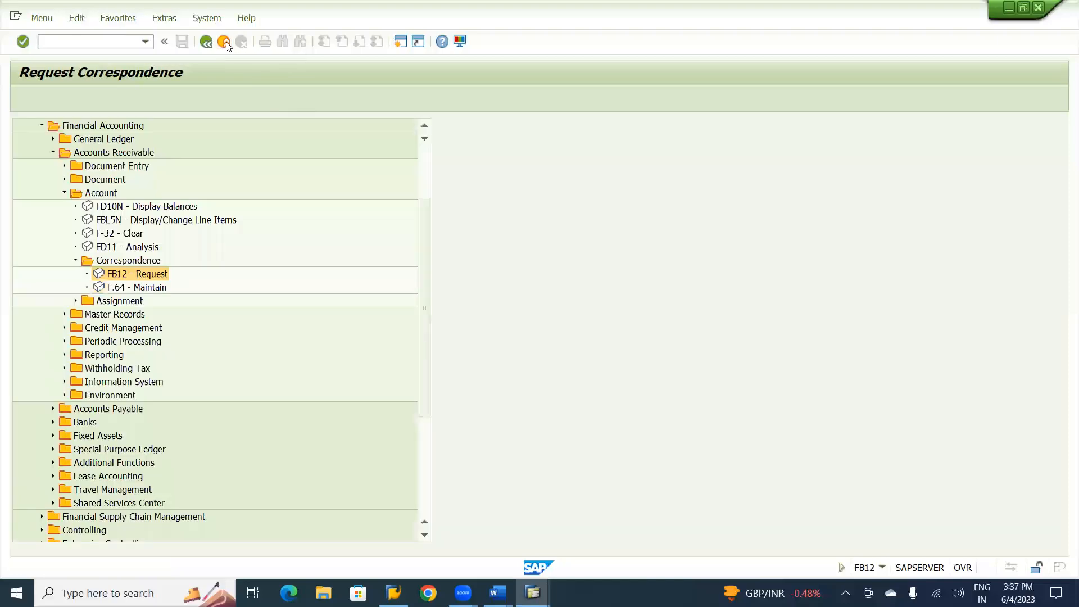
pyautogui.click(151, 288)
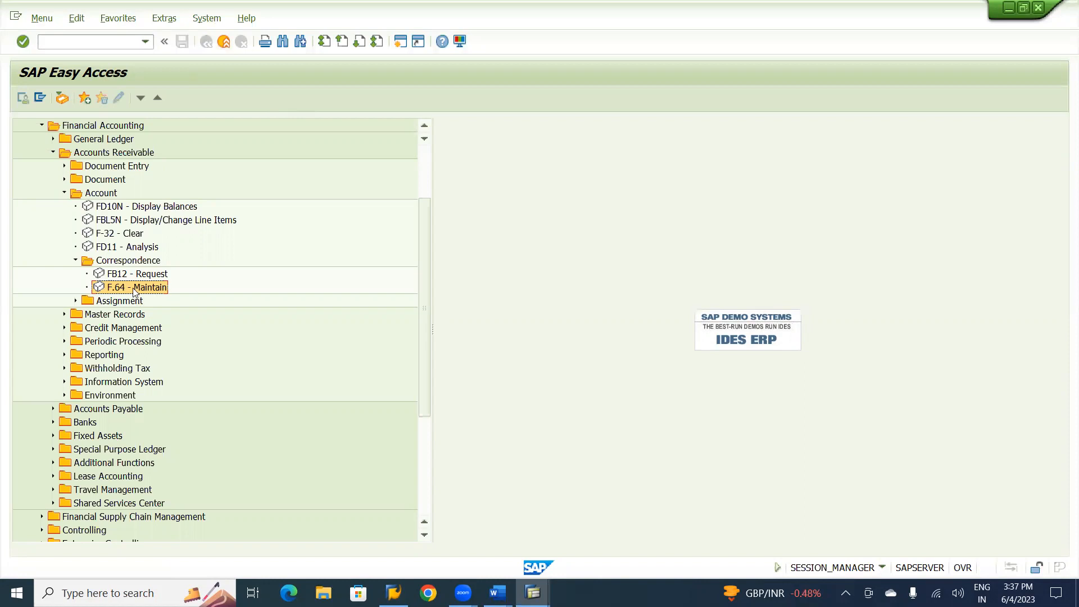
pyautogui.doubleClick(133, 287)
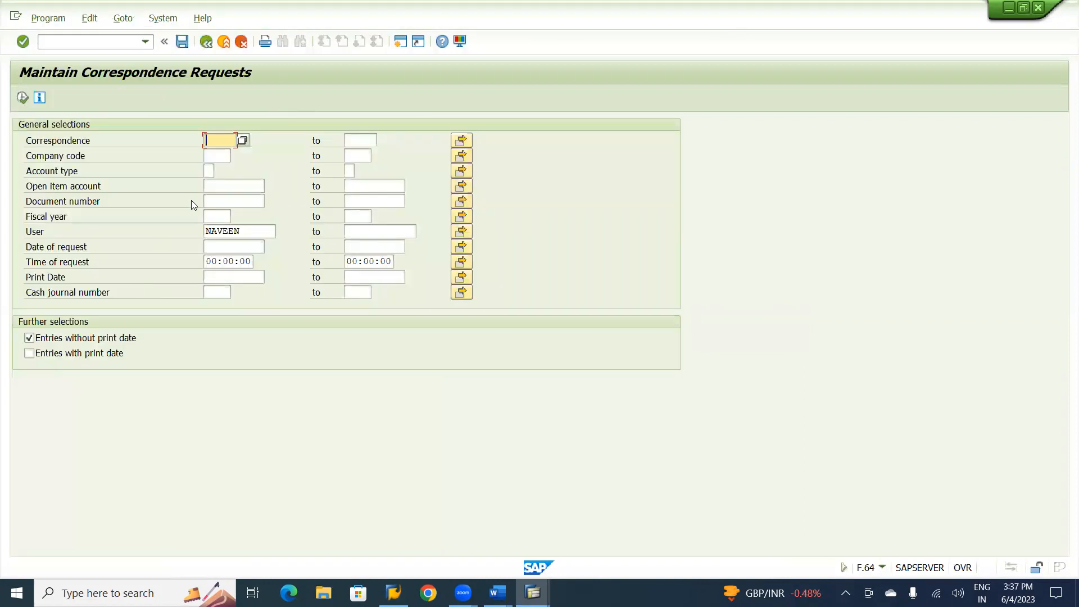
# - List the correspondence requests without print date for company code UT01
pyautogui.click(227, 155)
pyautogui.write('UT0')
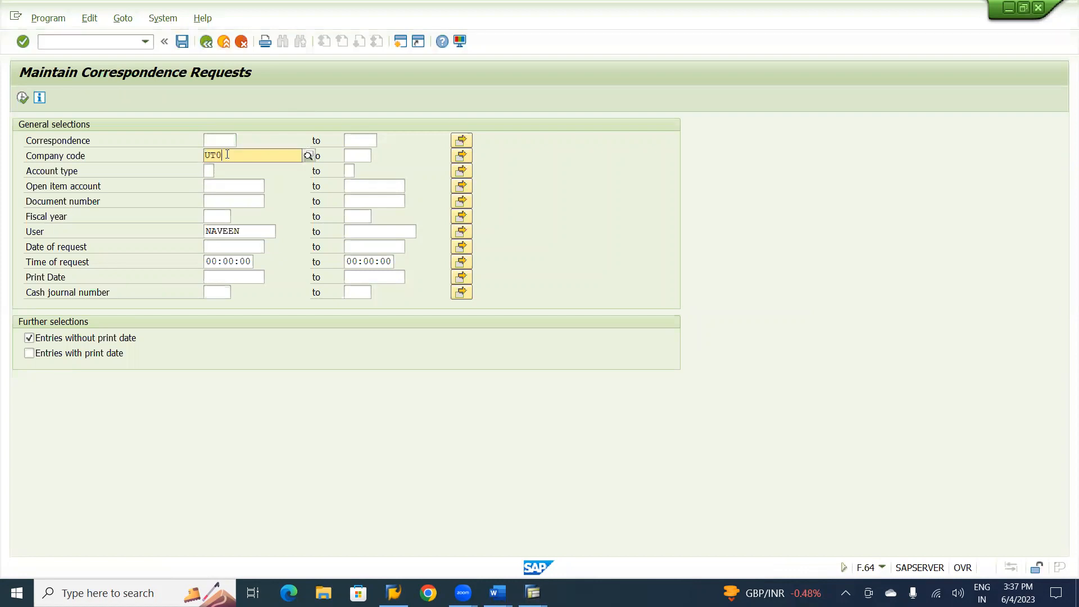
pyautogui.write('1')
pyautogui.click(227, 187)
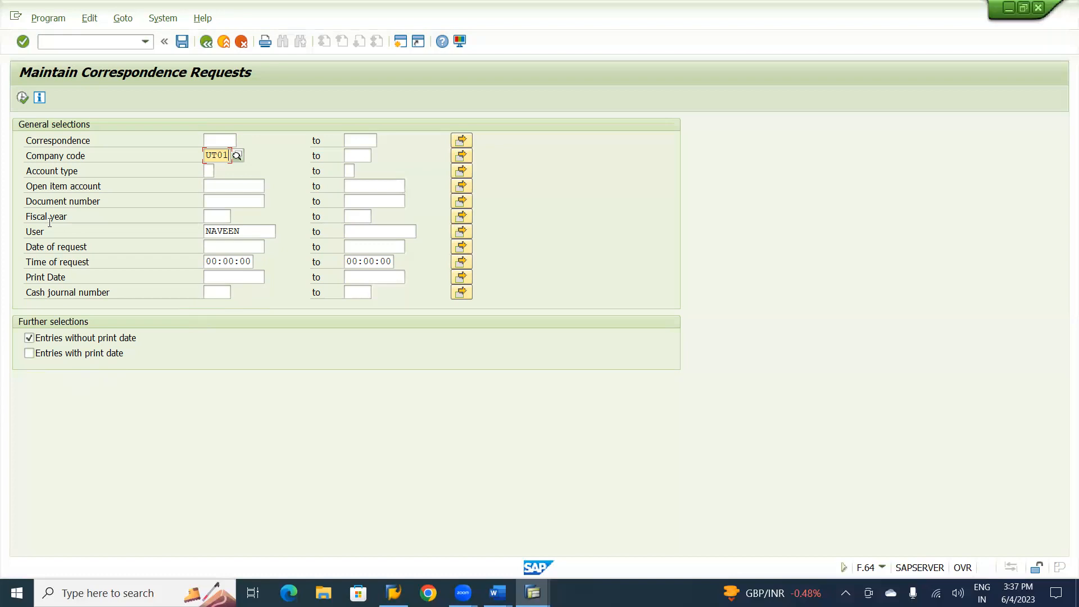
pyautogui.click(23, 98)
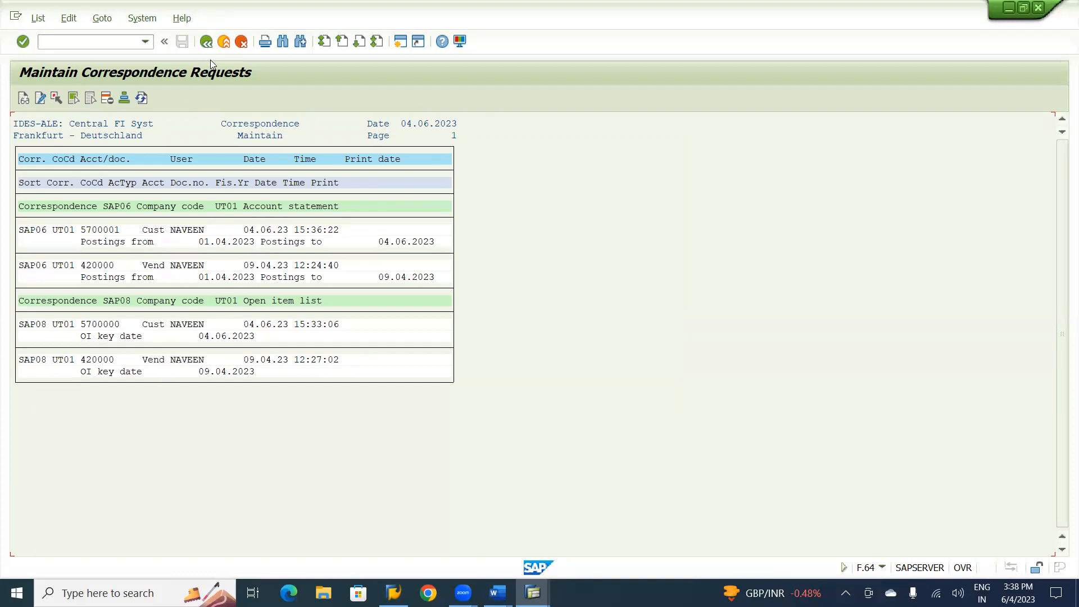
# - Return to the selection screen, restrict the account type to D (Customers) and list the correspondence requests again
pyautogui.click(206, 45)
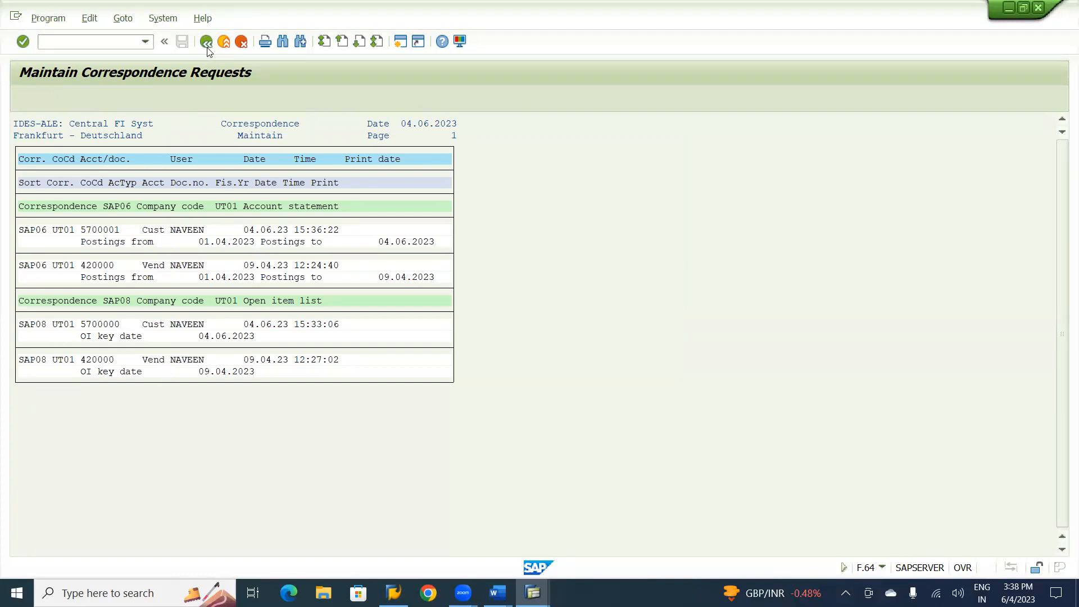
pyautogui.click(207, 45)
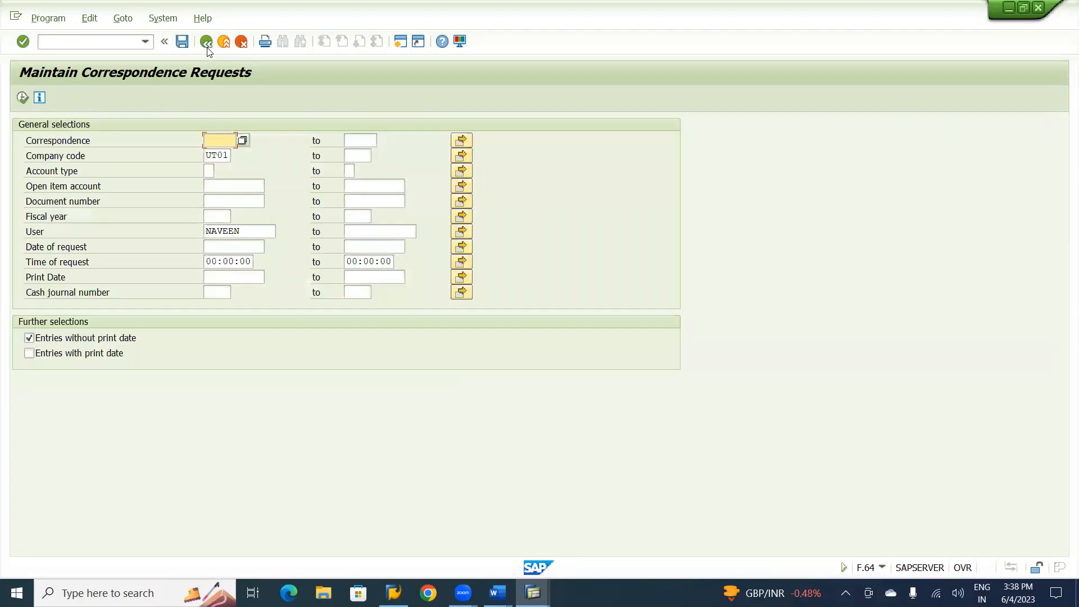
pyautogui.click(210, 170)
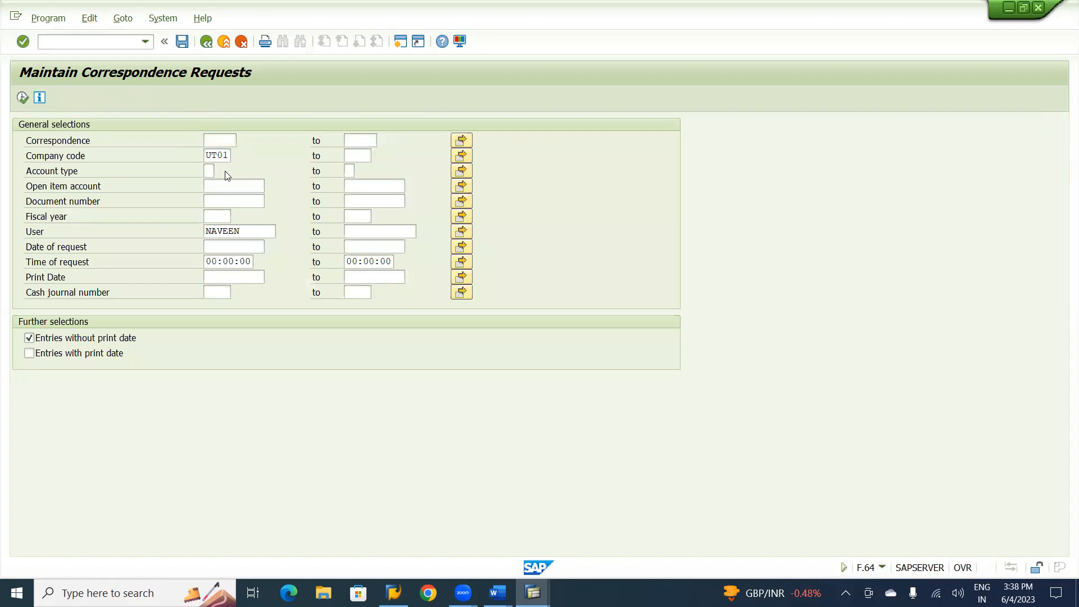
pyautogui.click(223, 172)
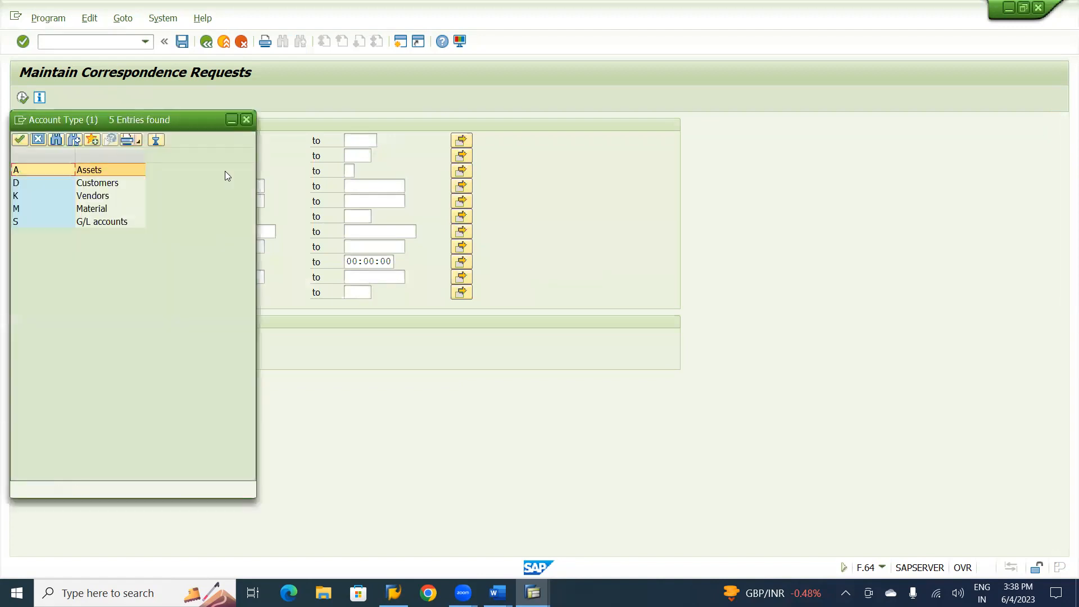
pyautogui.click(114, 188)
pyautogui.doubleClick(114, 185)
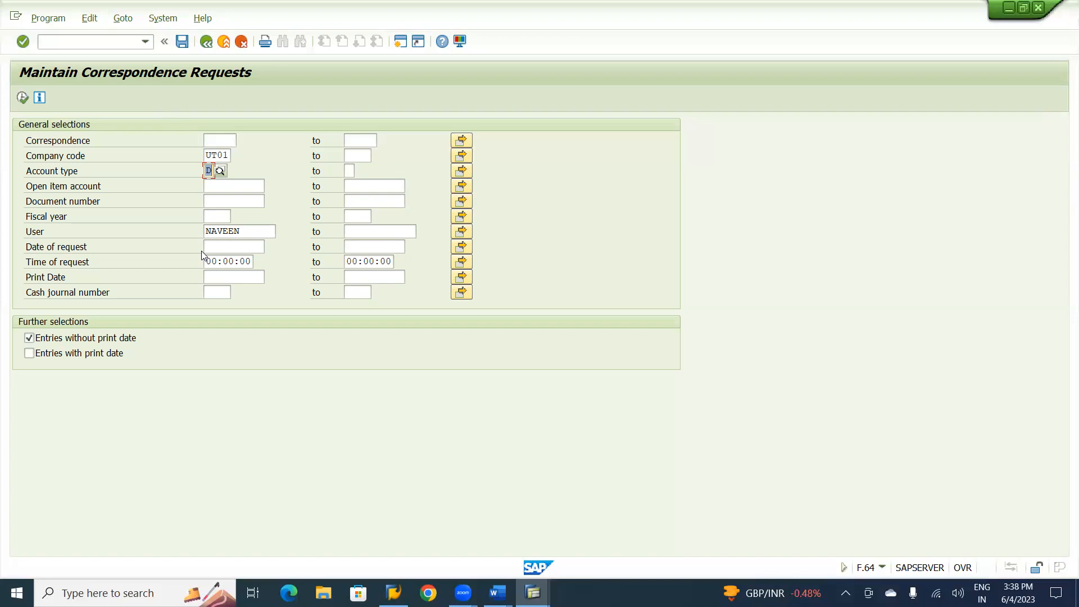
pyautogui.click(22, 98)
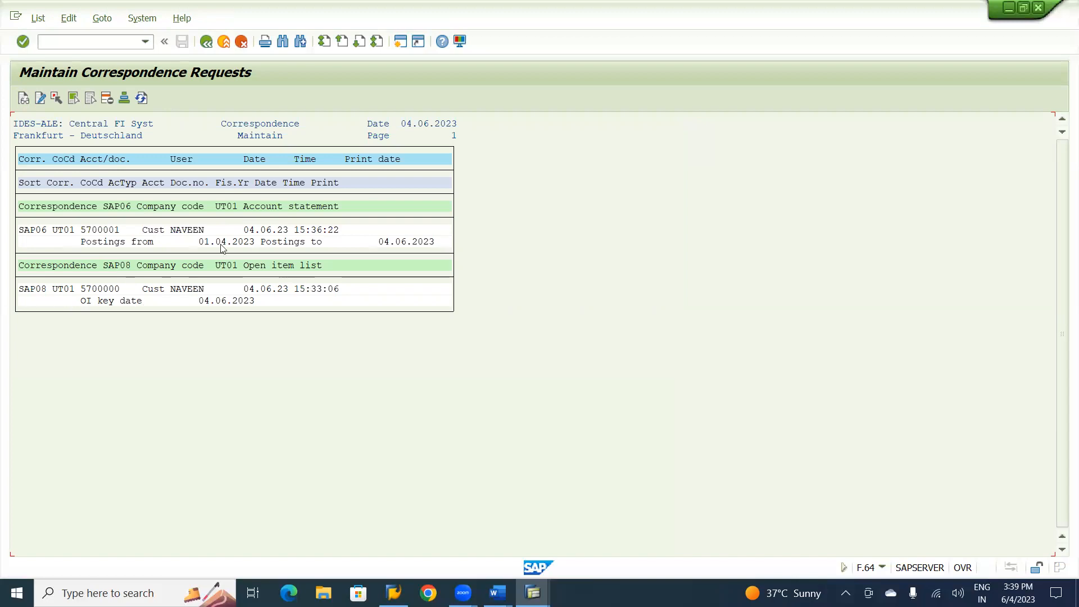
# - Open the print preview of the SAP06 account statement request with output device 1AMK
pyautogui.click(34, 231)
pyautogui.doubleClick(34, 231)
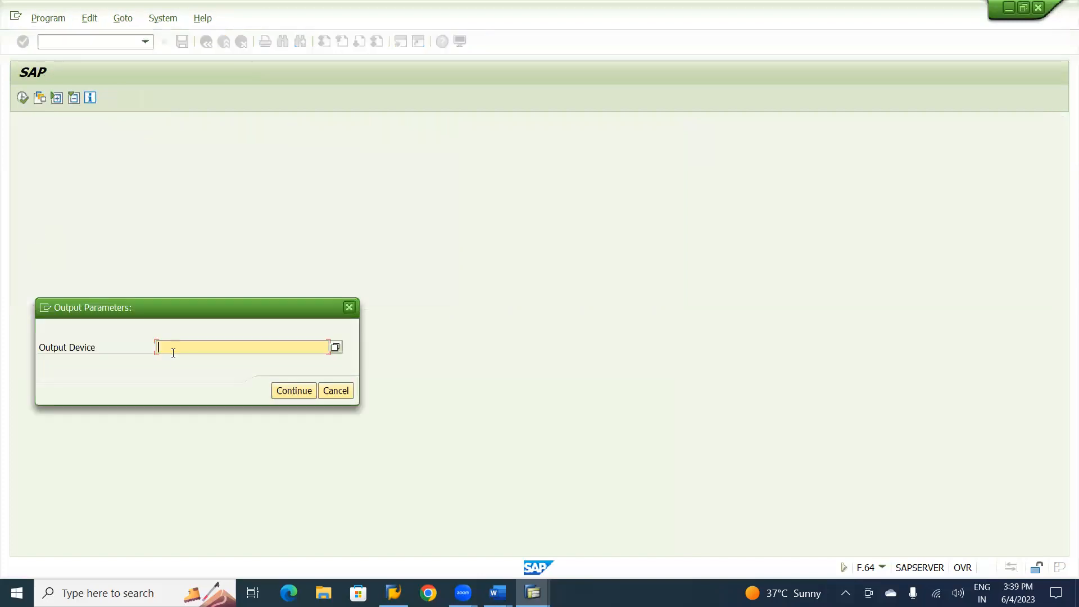
pyautogui.click(336, 347)
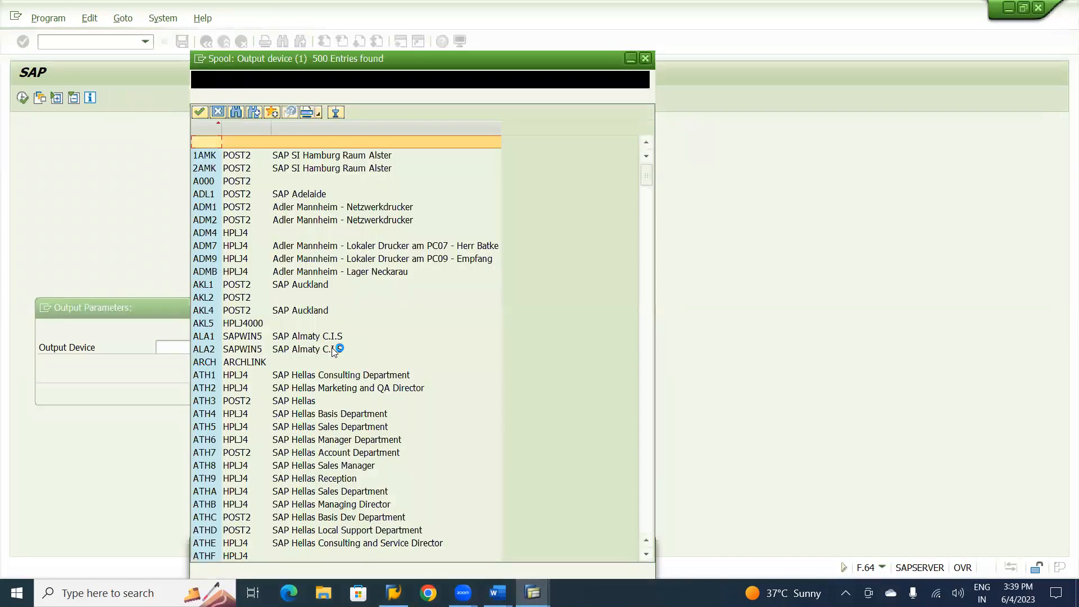
pyautogui.click(322, 156)
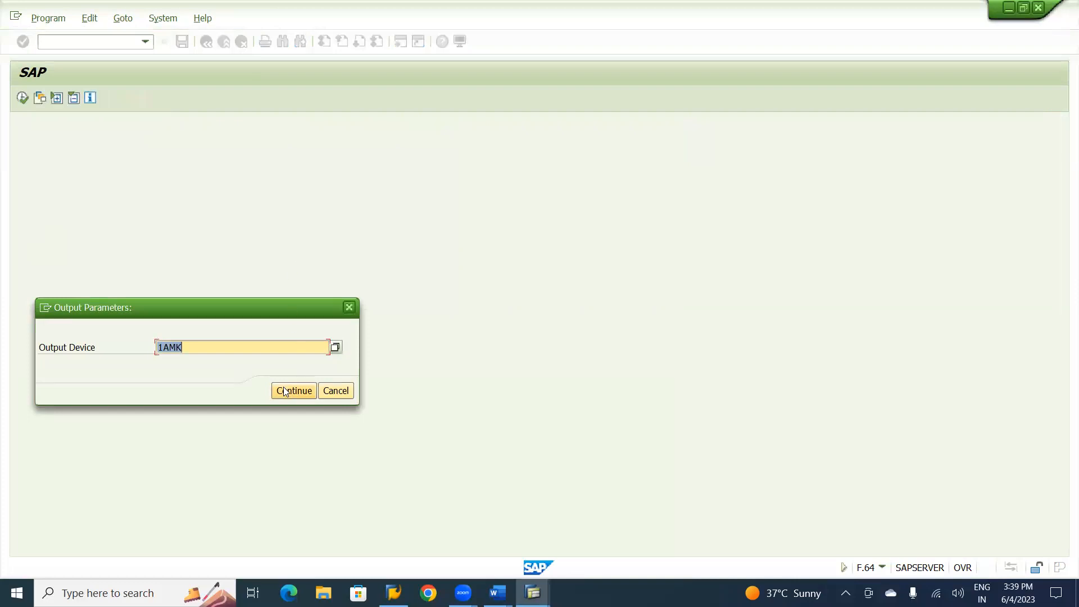
pyautogui.click(286, 391)
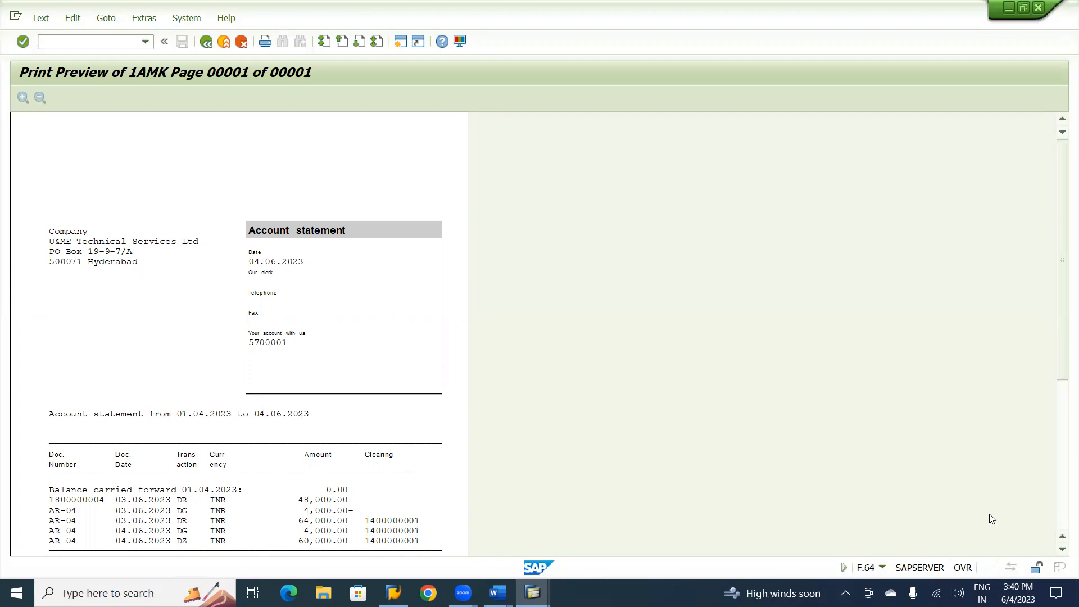
# - Examine the account statement's line items, clearing documents and final balance, and return to the correspondence request list
pyautogui.click(1062, 550)
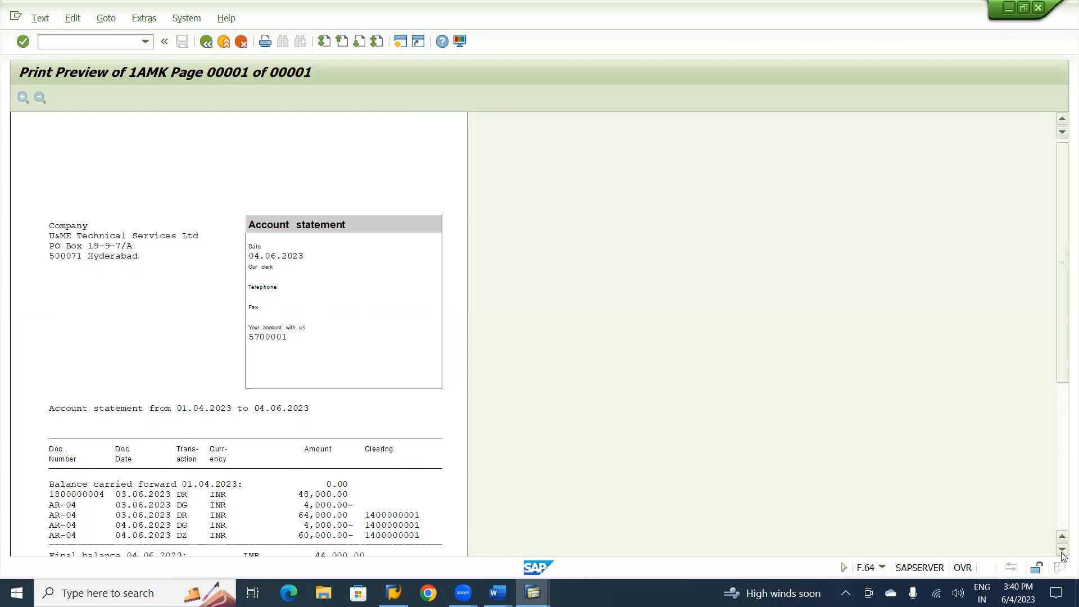
pyautogui.click(1062, 551)
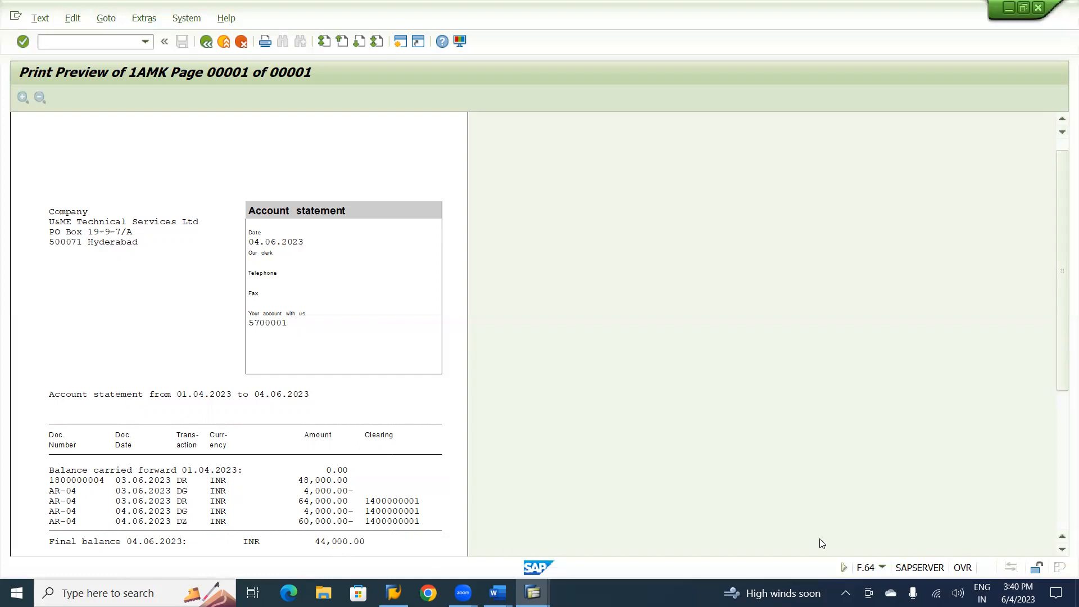
pyautogui.click(1061, 551)
pyautogui.click(1062, 552)
pyautogui.click(1061, 552)
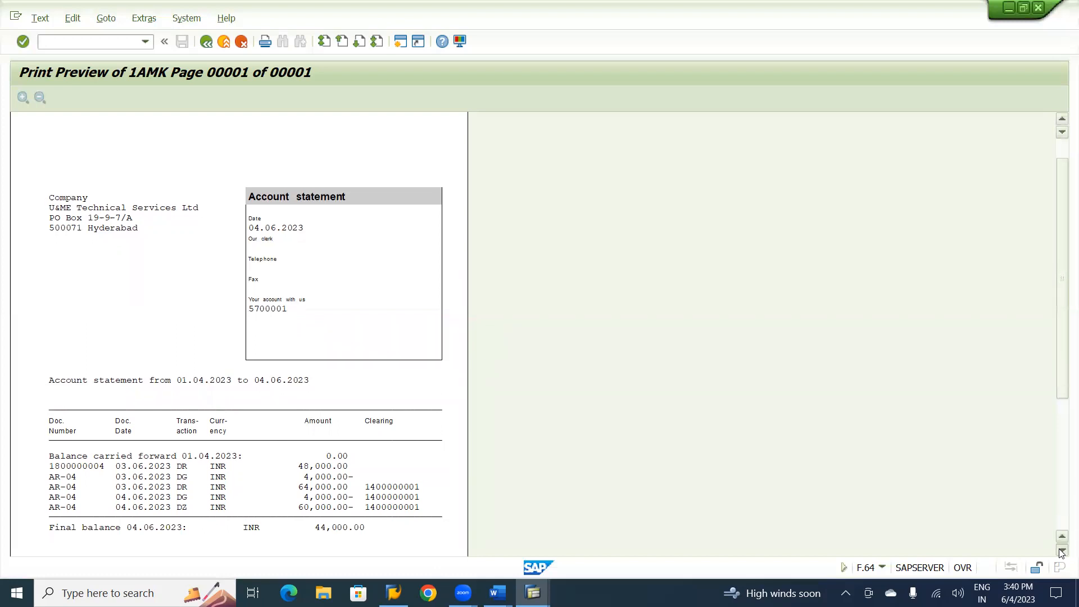
pyautogui.click(1061, 552)
pyautogui.click(1061, 552)
pyautogui.click(1061, 552)
pyautogui.click(1062, 552)
pyautogui.click(1062, 552)
pyautogui.click(1061, 552)
pyautogui.click(1061, 552)
pyautogui.click(1061, 552)
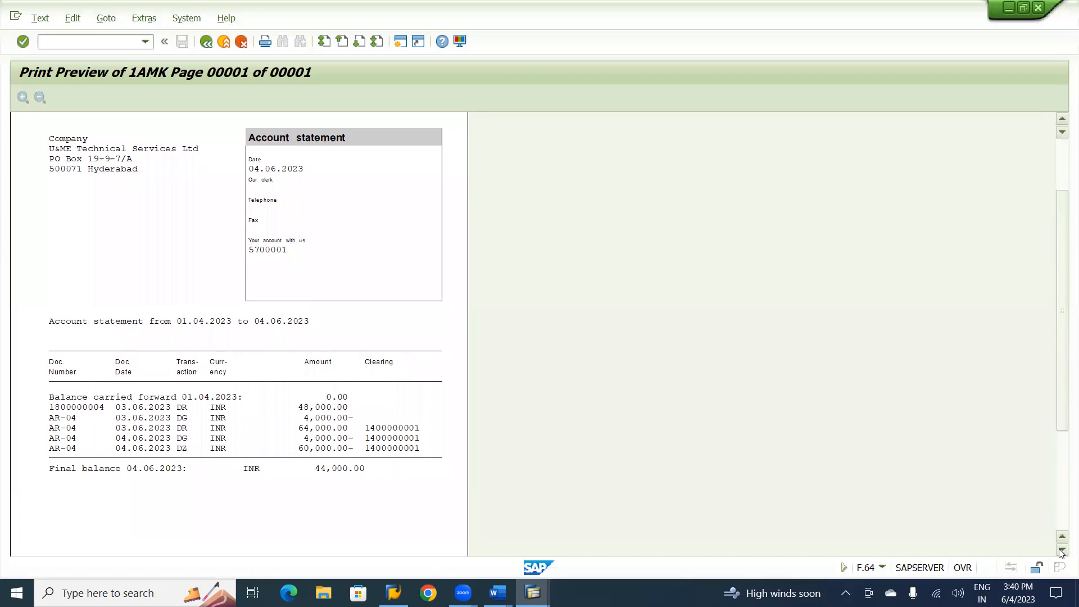
pyautogui.click(1061, 552)
pyautogui.click(1061, 552)
pyautogui.click(1061, 552)
pyautogui.click(1061, 552)
pyautogui.click(1061, 552)
pyautogui.click(1061, 552)
pyautogui.click(1062, 552)
pyautogui.click(1061, 552)
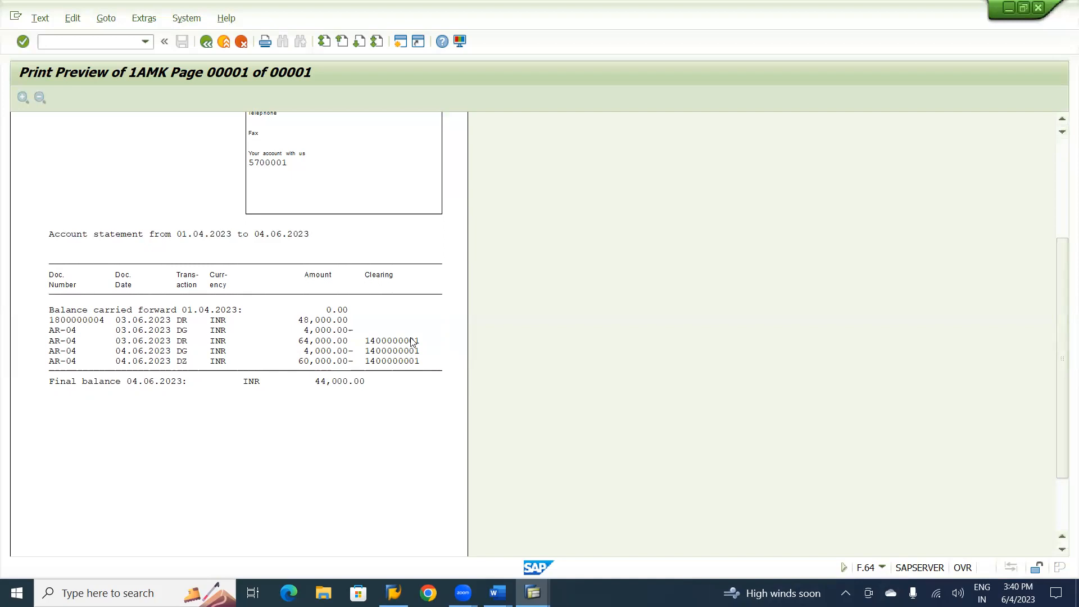
pyautogui.click(206, 43)
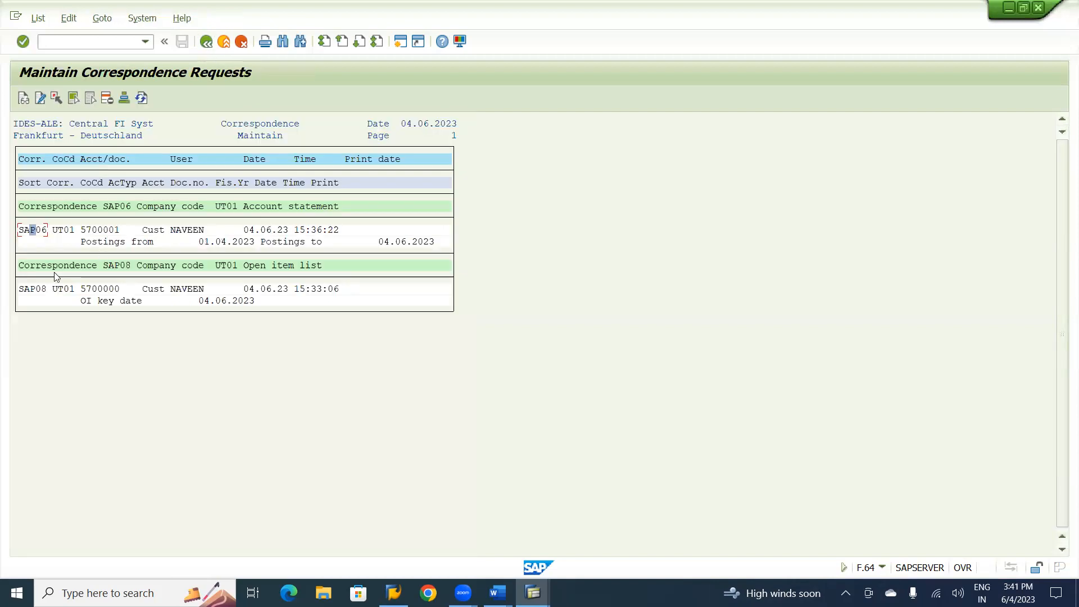
# - Open the print preview of the SAP08 open item list request with output device 1AMK
pyautogui.doubleClick(32, 291)
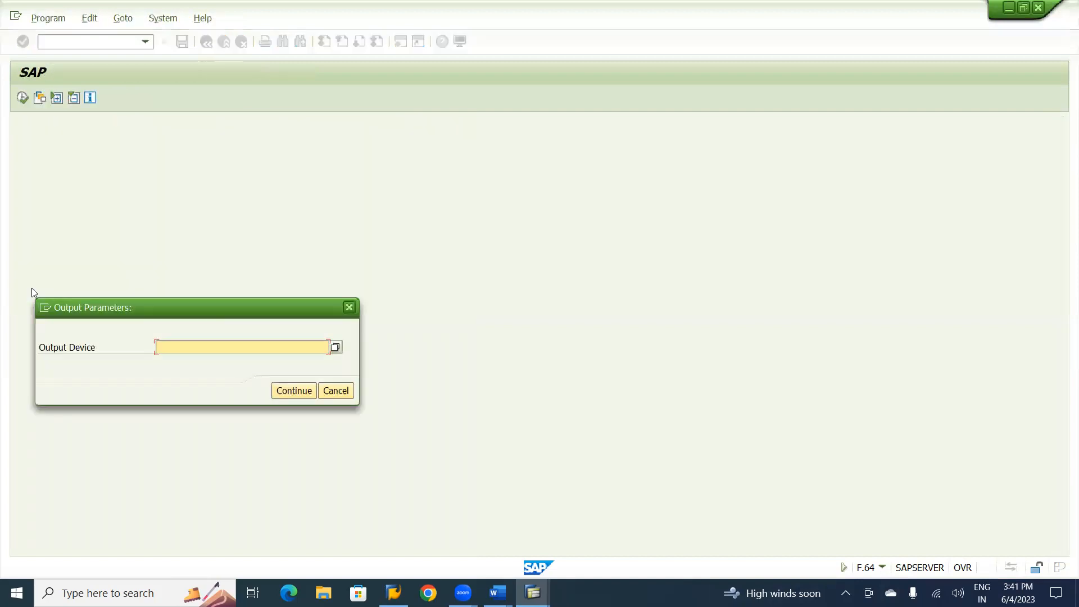
pyautogui.click(335, 347)
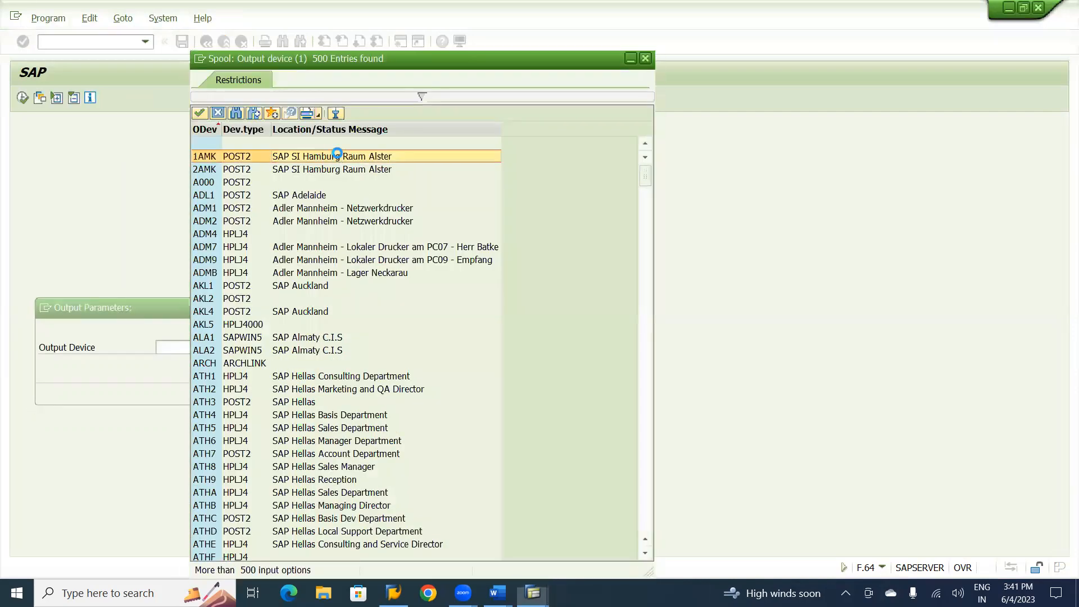
pyautogui.doubleClick(337, 156)
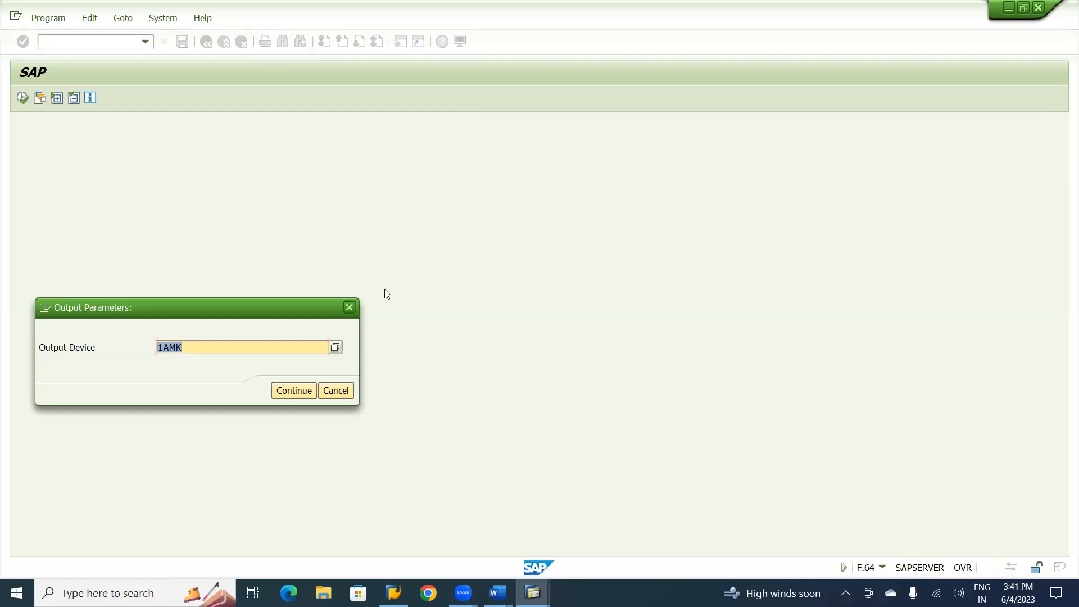
pyautogui.click(286, 391)
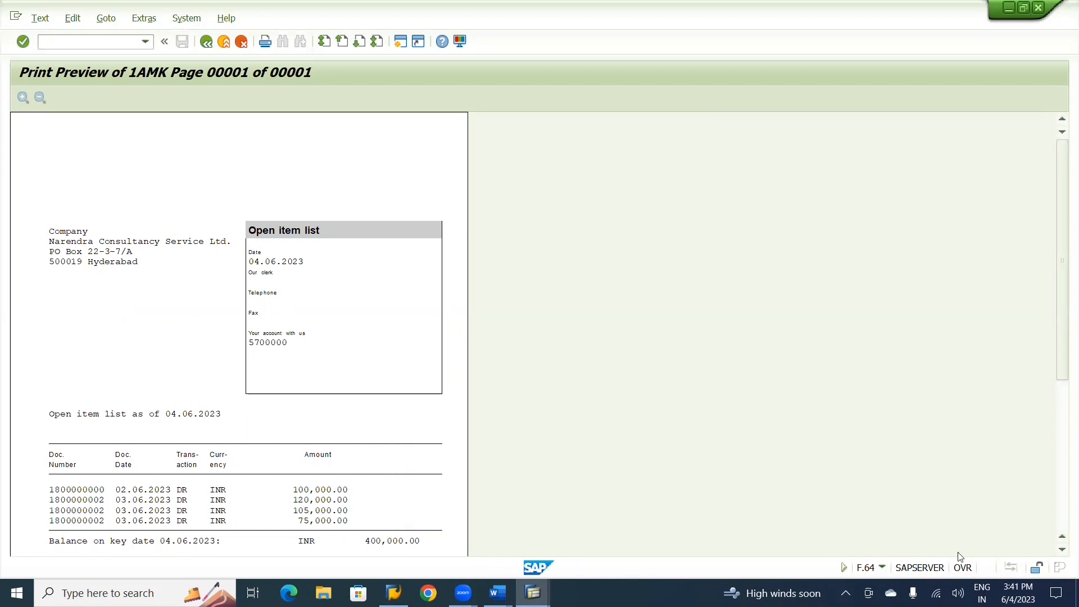
# - Examine the open item list down to the balance on key date and switch to the Word notes
pyautogui.click(1062, 550)
pyautogui.click(1061, 550)
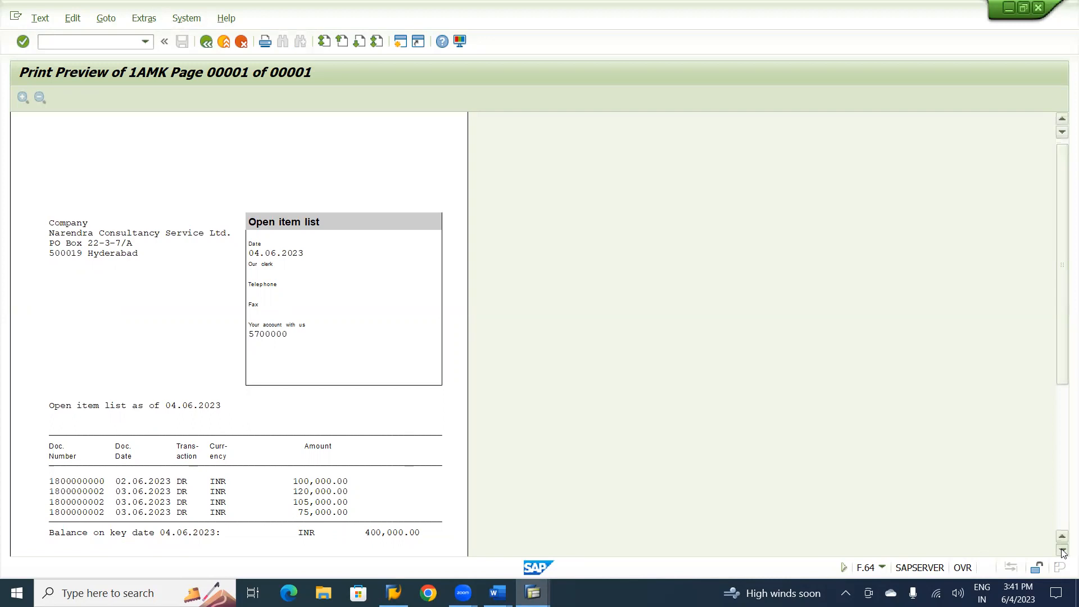
pyautogui.moveTo(1063, 553); pyautogui.dragTo(1063, 552)
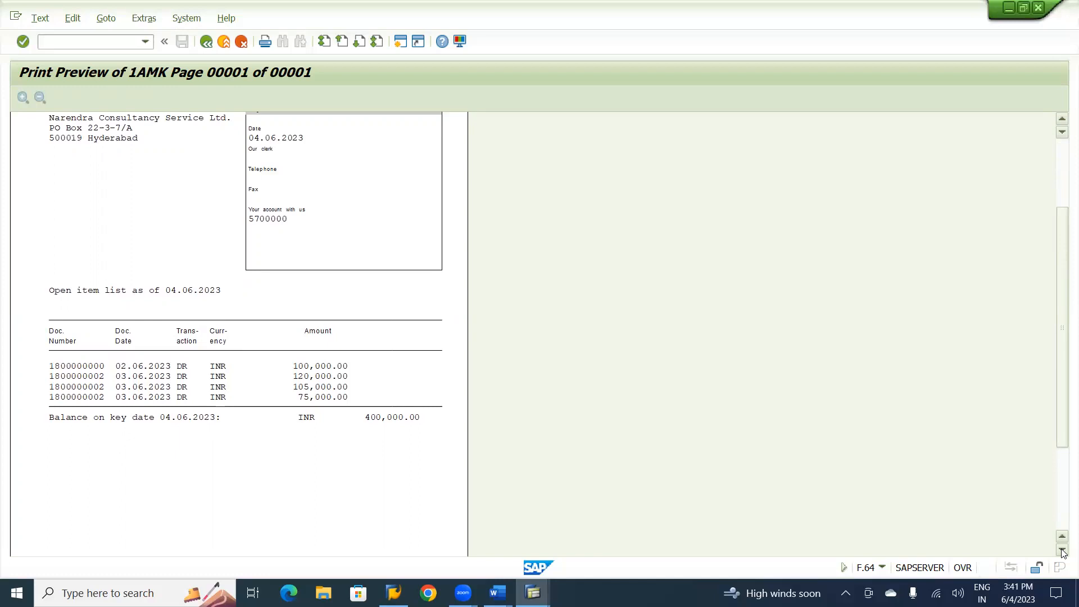
pyautogui.hotkey('alt', 'Tab')
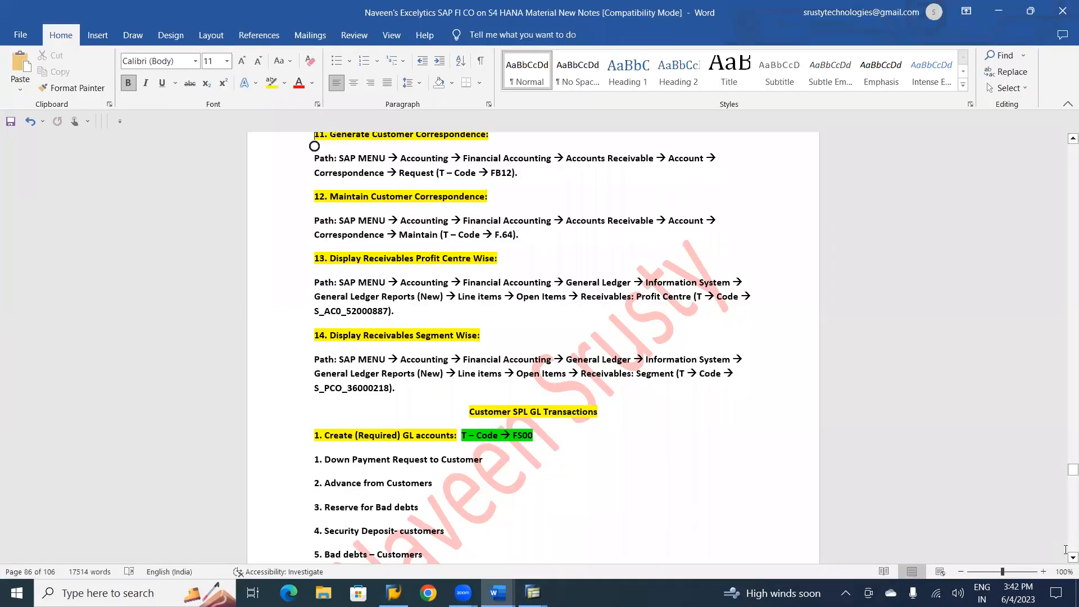